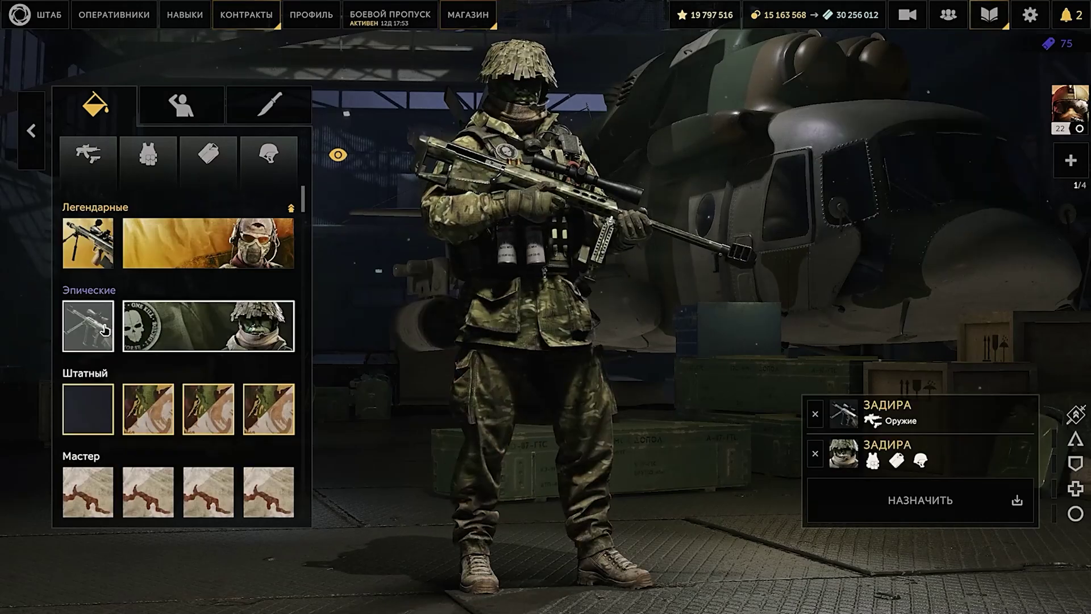
left_click(89, 250)
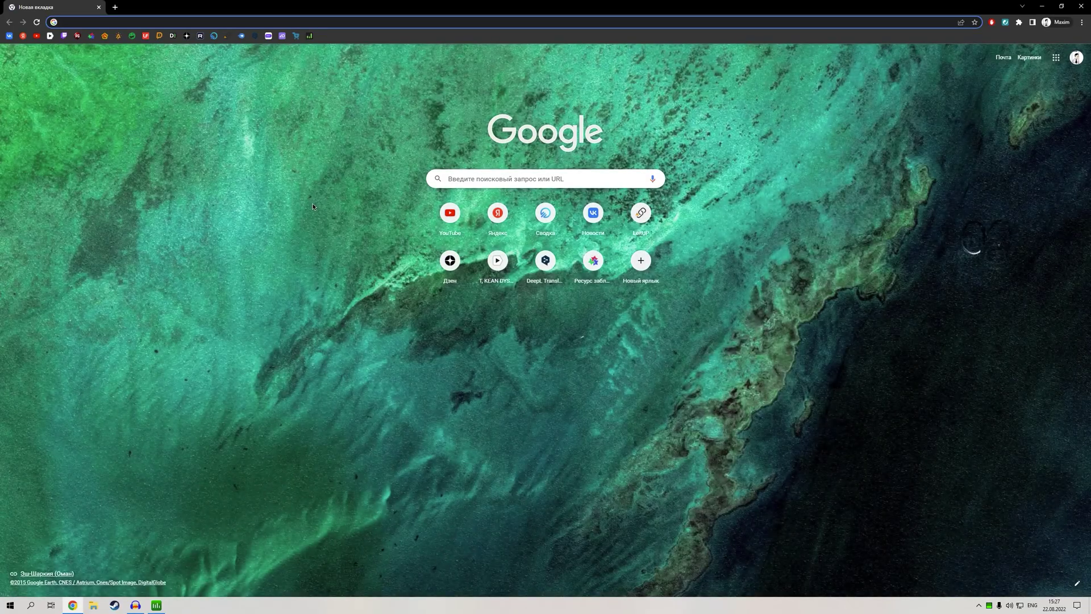
Find the Process Lasso page on bitsum.com through a Google search for "process lasso" and download the free version
type("process lass")
key("Down")
key("Return")
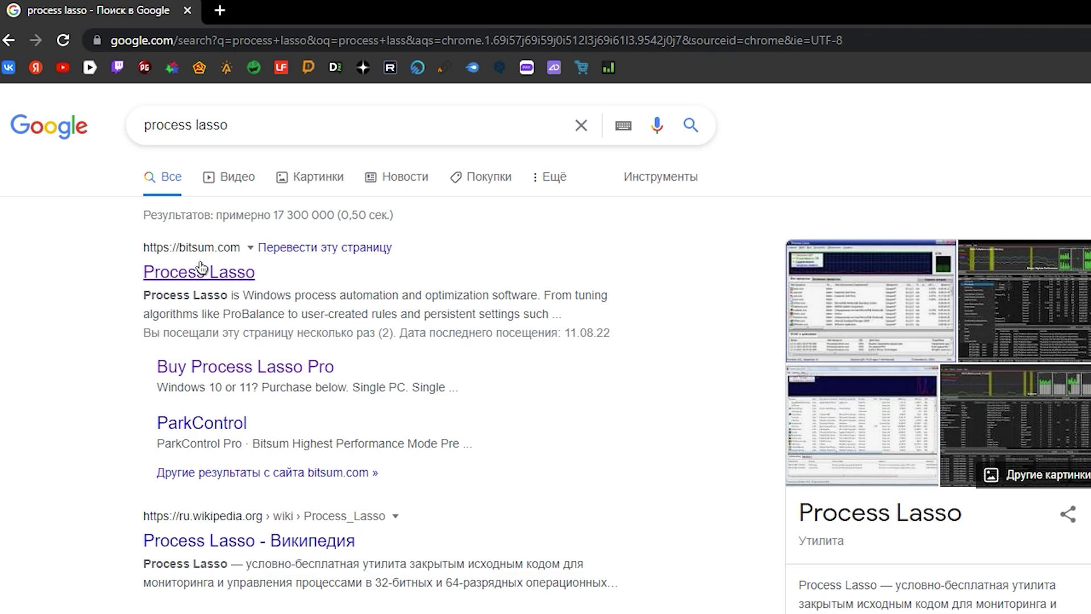
left_click(205, 272)
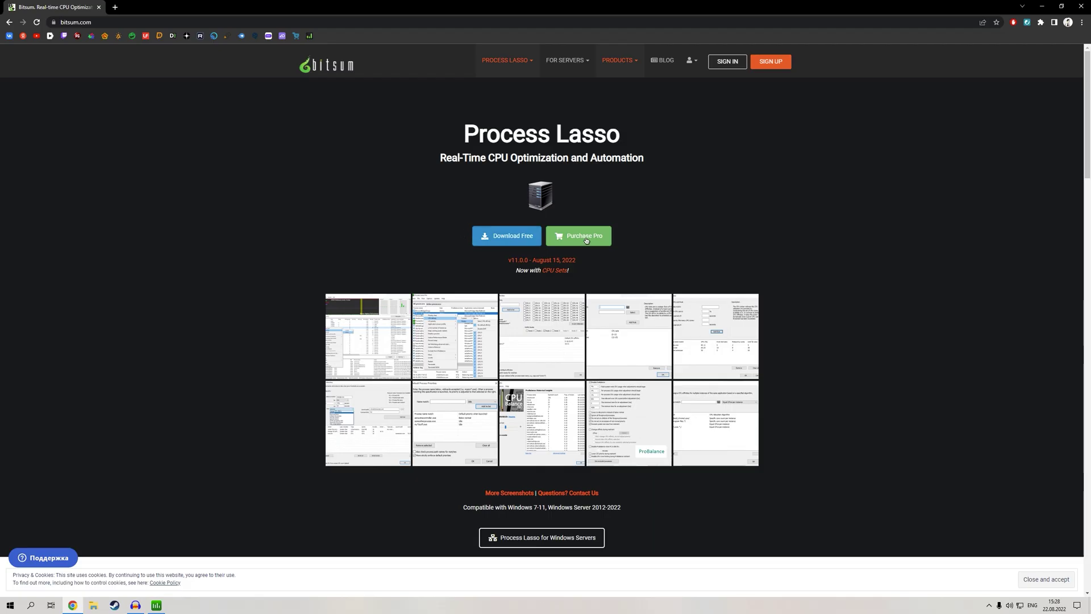
left_click(498, 244)
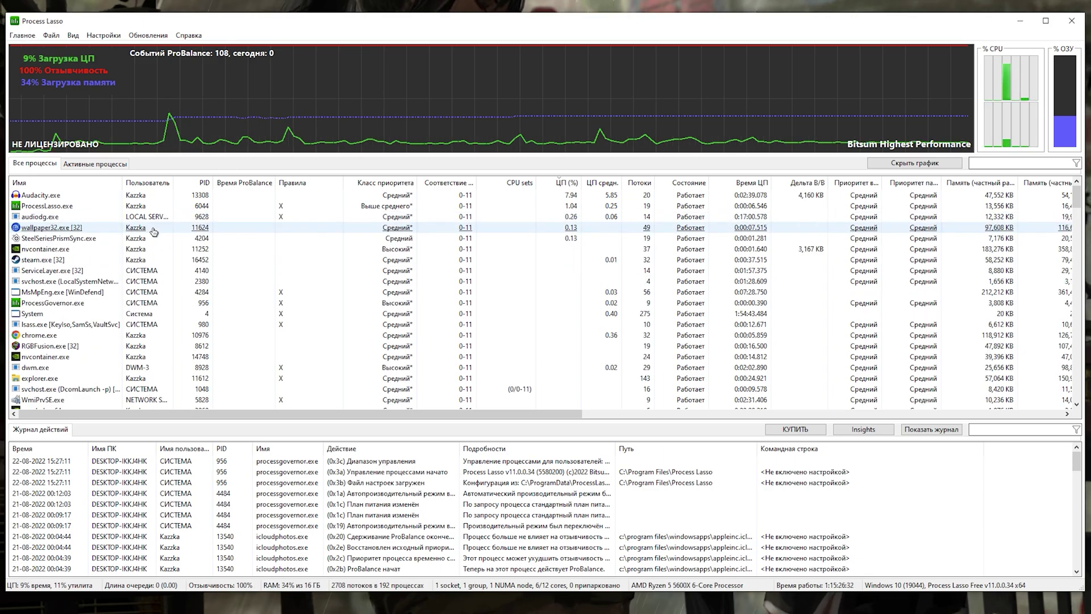
Create a new config profile named "Игровой" in Process Lasso and check the list of config profiles
scroll(153, 232, "down", 10)
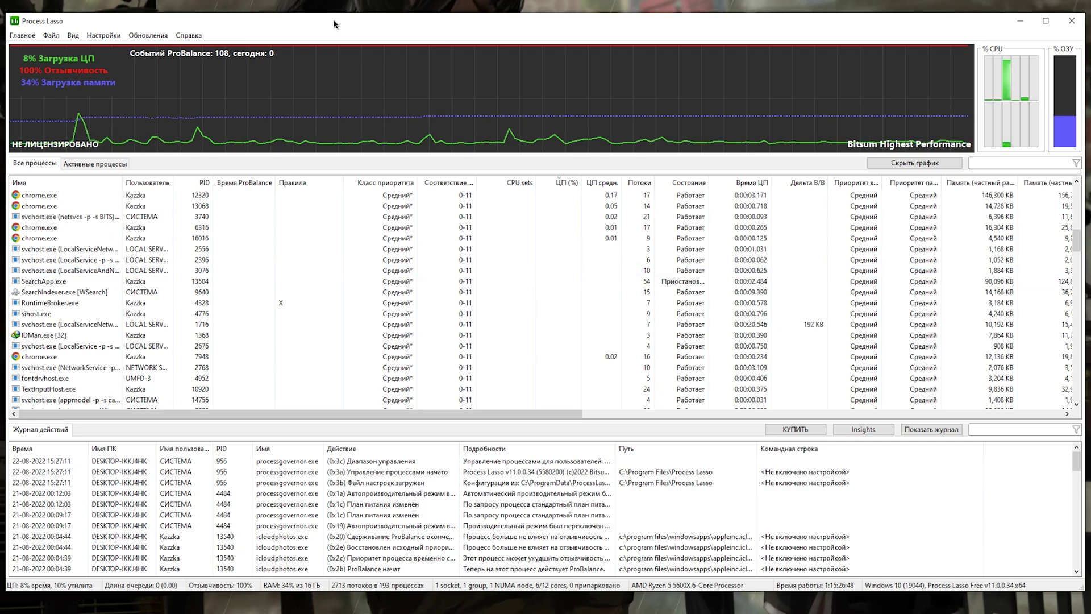
left_click(60, 34)
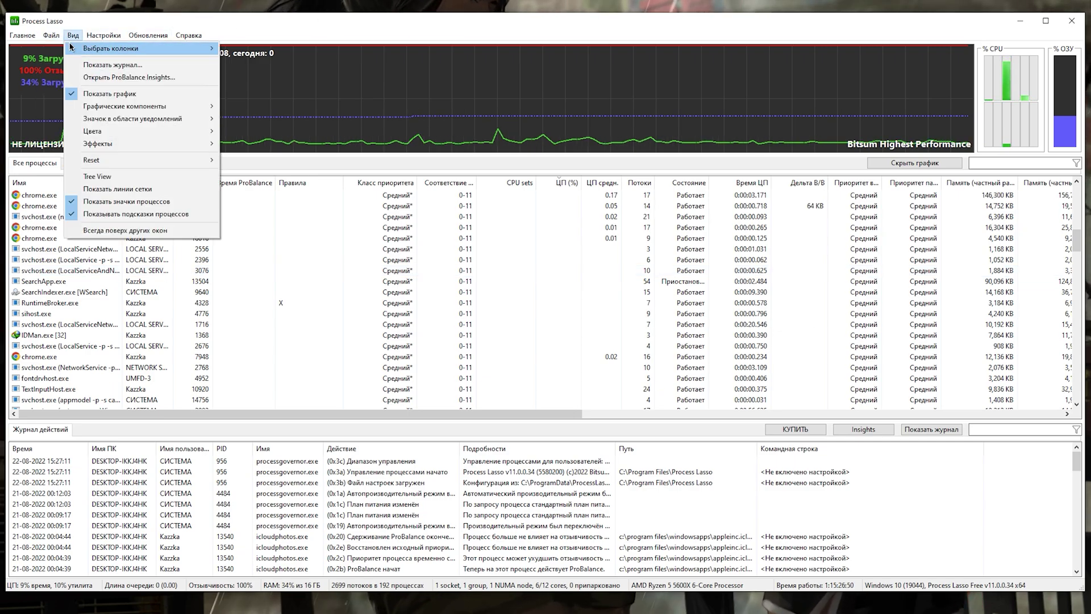
mouse_move(114, 48)
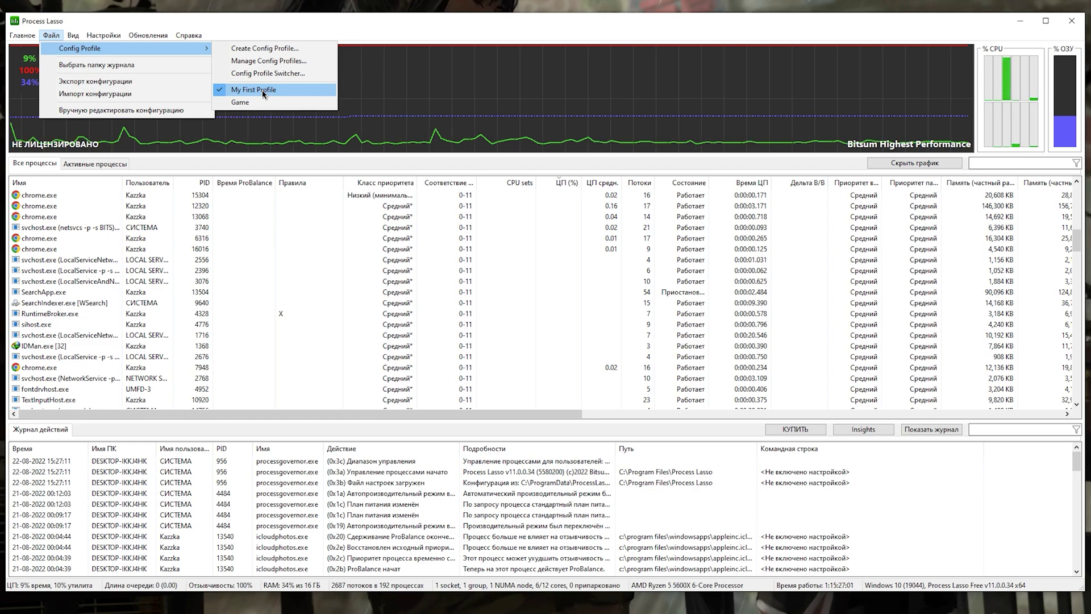
left_click(259, 48)
type("Игровой")
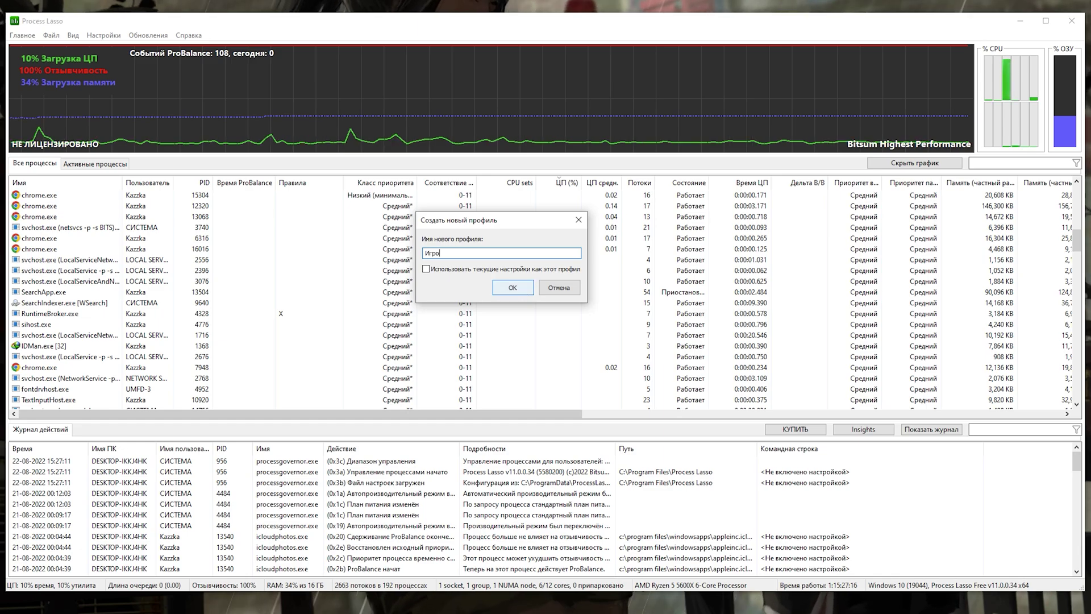
left_click(512, 288)
left_click(72, 35)
mouse_move(51, 35)
mouse_move(171, 48)
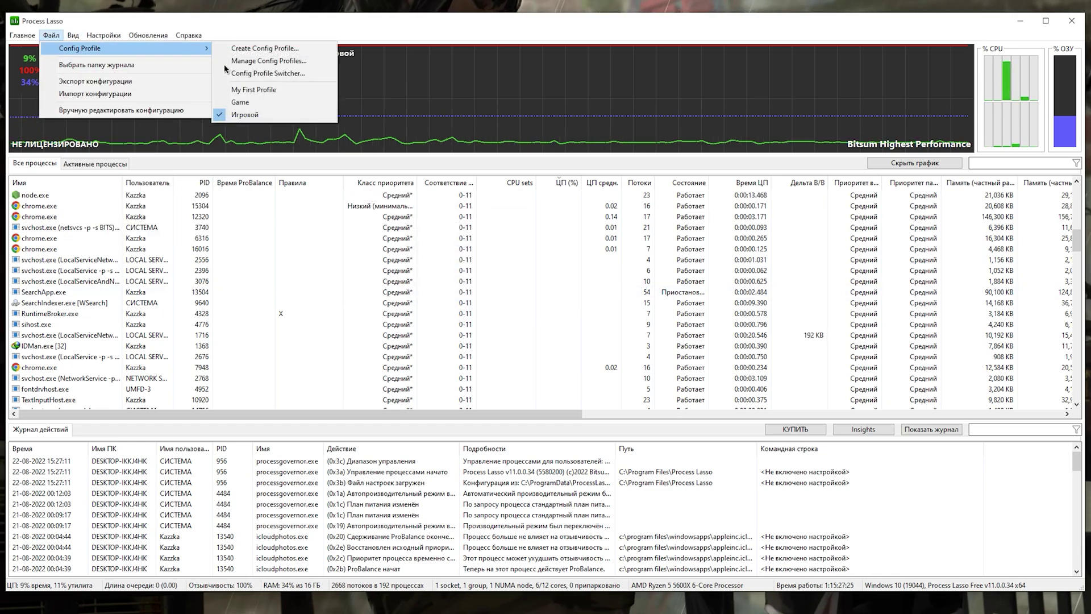
left_click(417, 29)
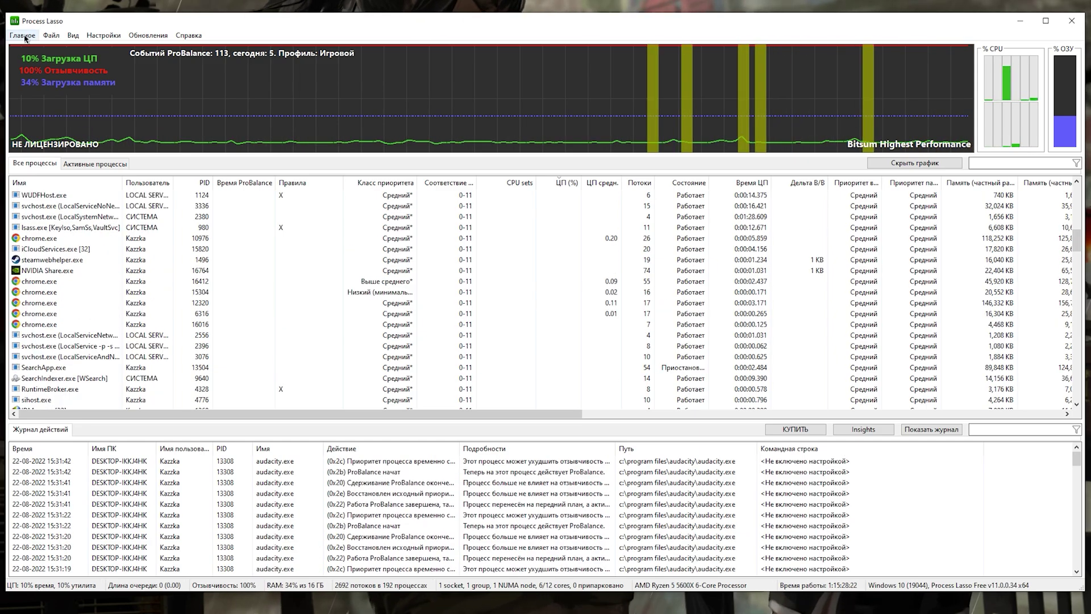
Open the ProBalance section of the Process Lasso documentation in the browser and review its options and exclusions
left_click(22, 36)
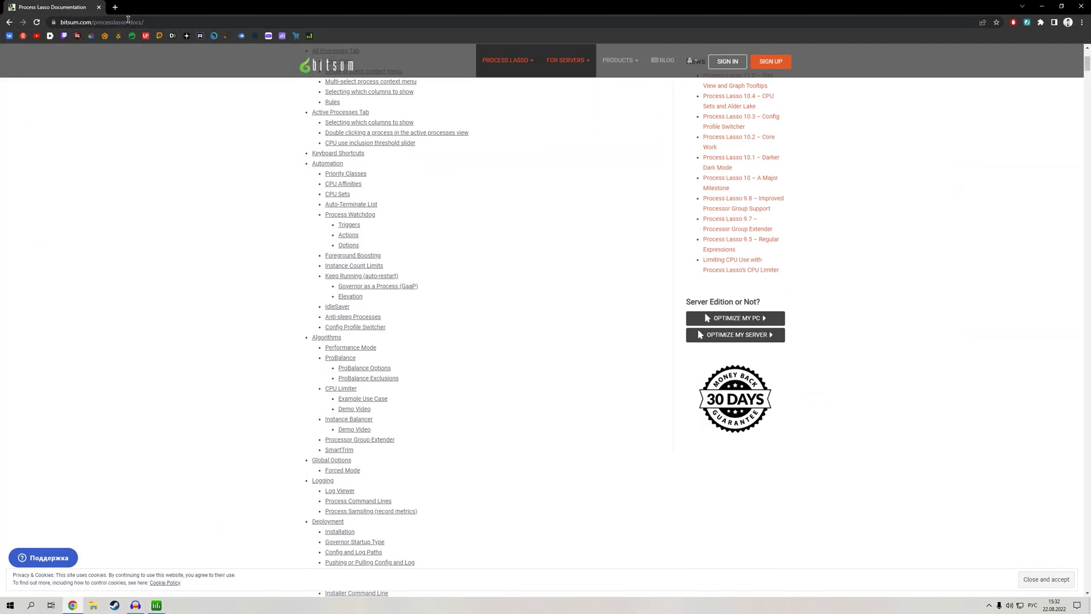
scroll(512, 318, "down", 1)
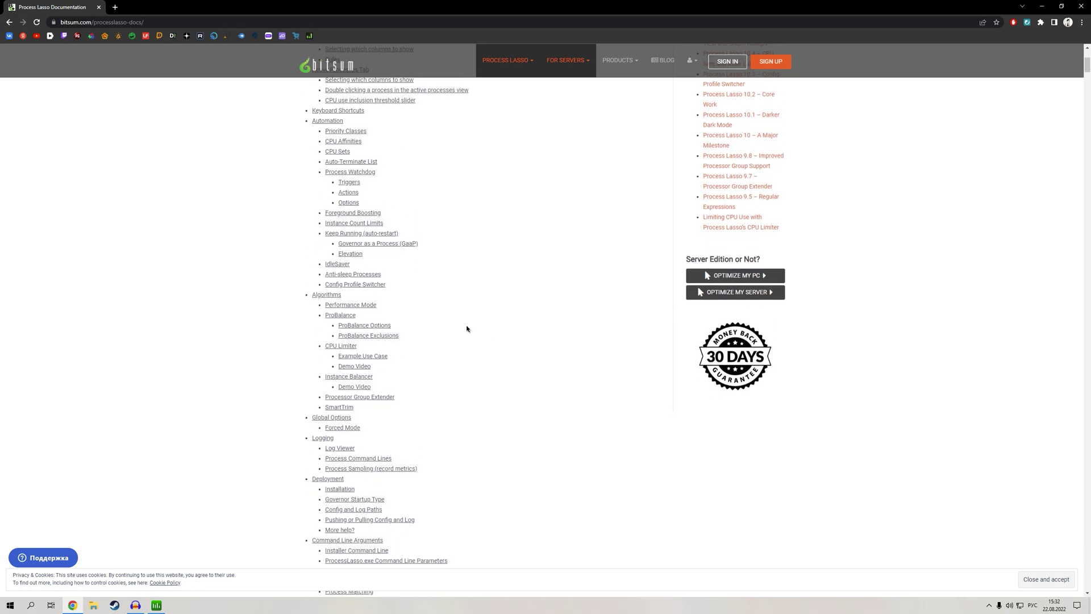
scroll(468, 326, "up", 1)
left_click(344, 358)
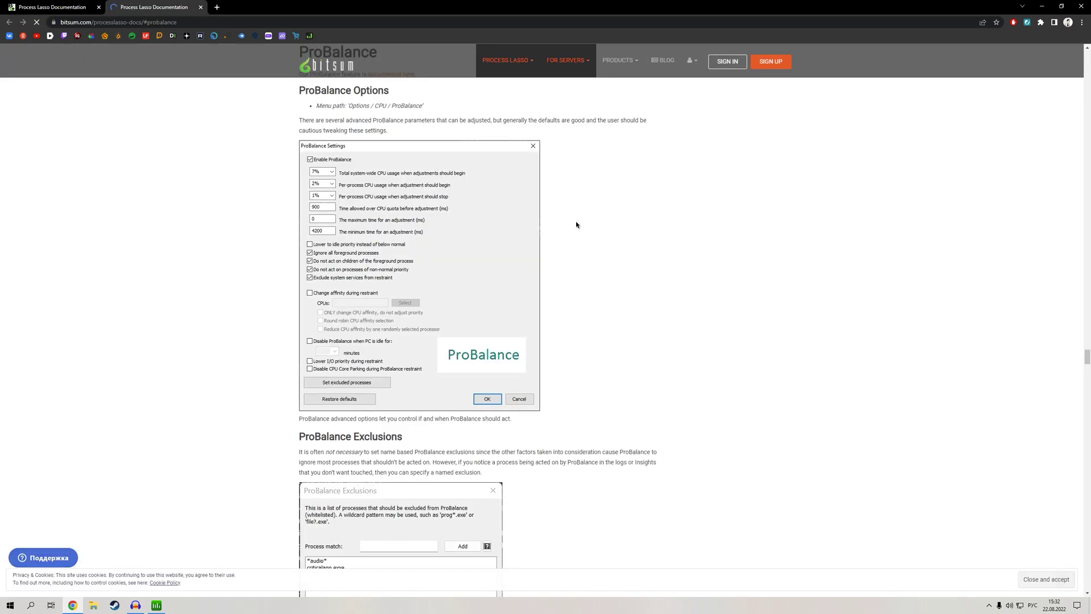
left_click_drag(301, 208, 389, 216)
left_click(570, 353)
scroll(570, 382, "down", 3)
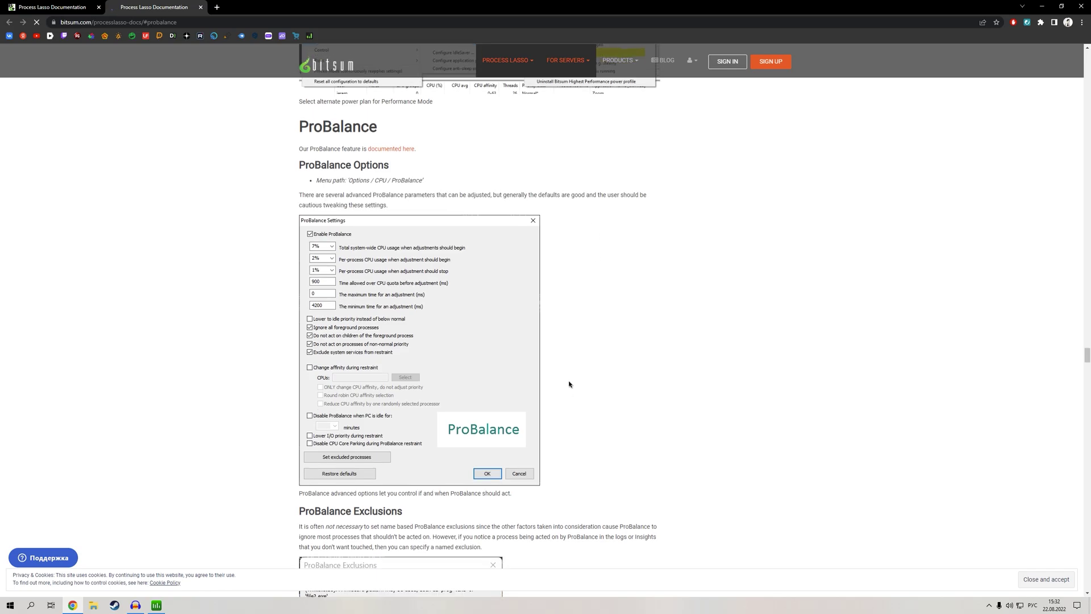
scroll(633, 341, "down", 5)
scroll(633, 341, "up", 4)
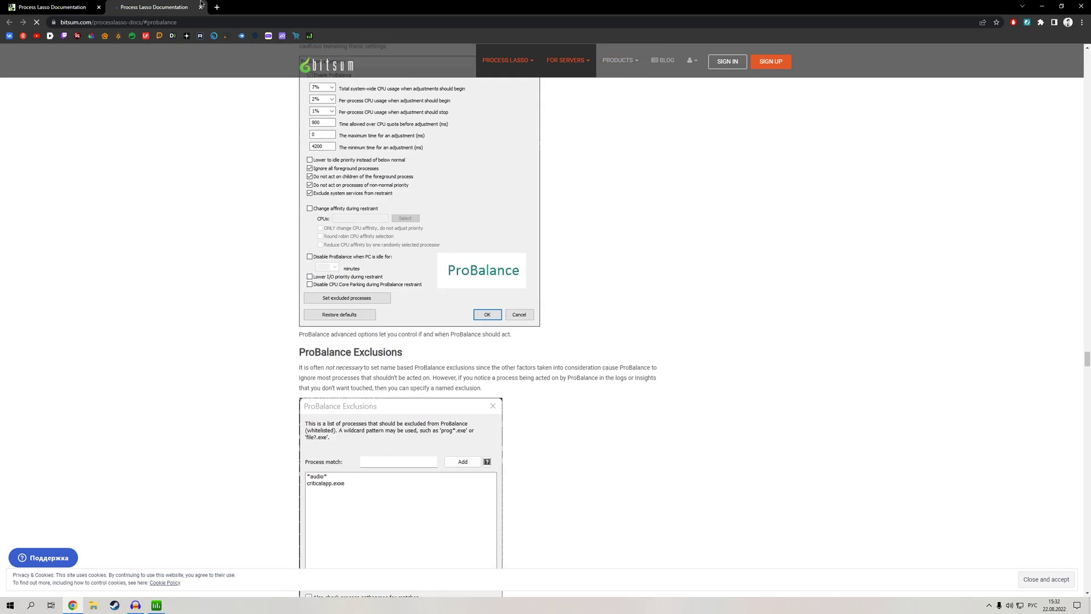
left_click(200, 7)
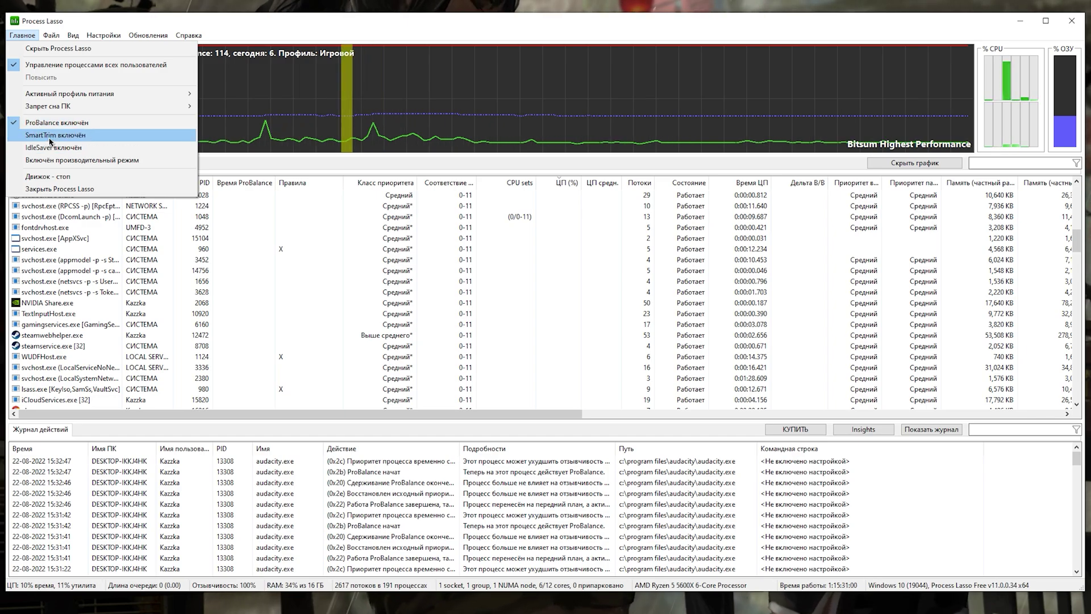
Enable SmartTrim and the performance mode (производительный режим) in Process Lasso
left_click(50, 138)
left_click(22, 35)
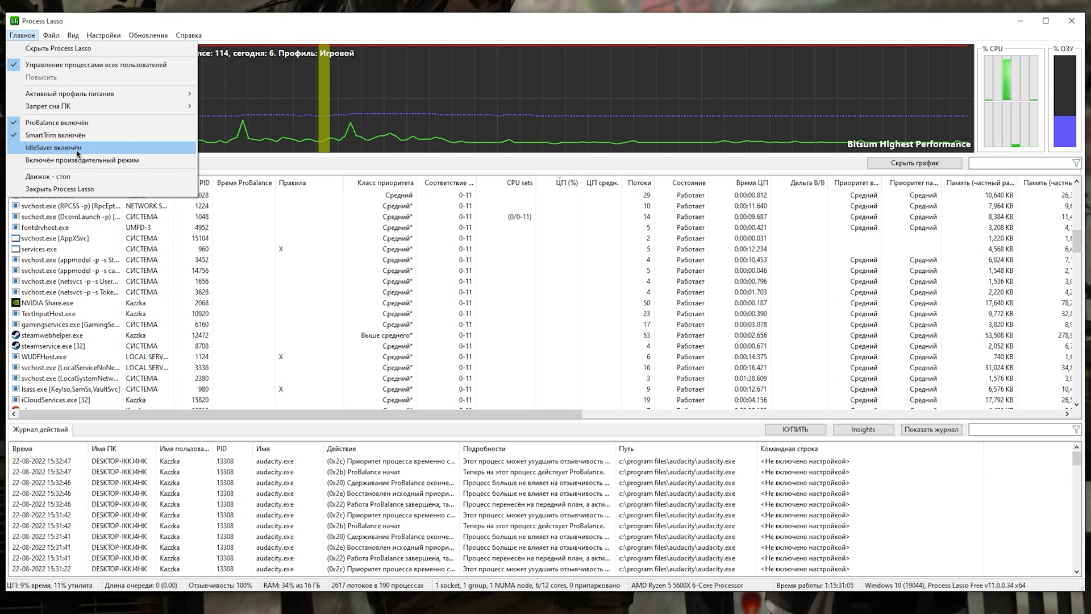
left_click(44, 161)
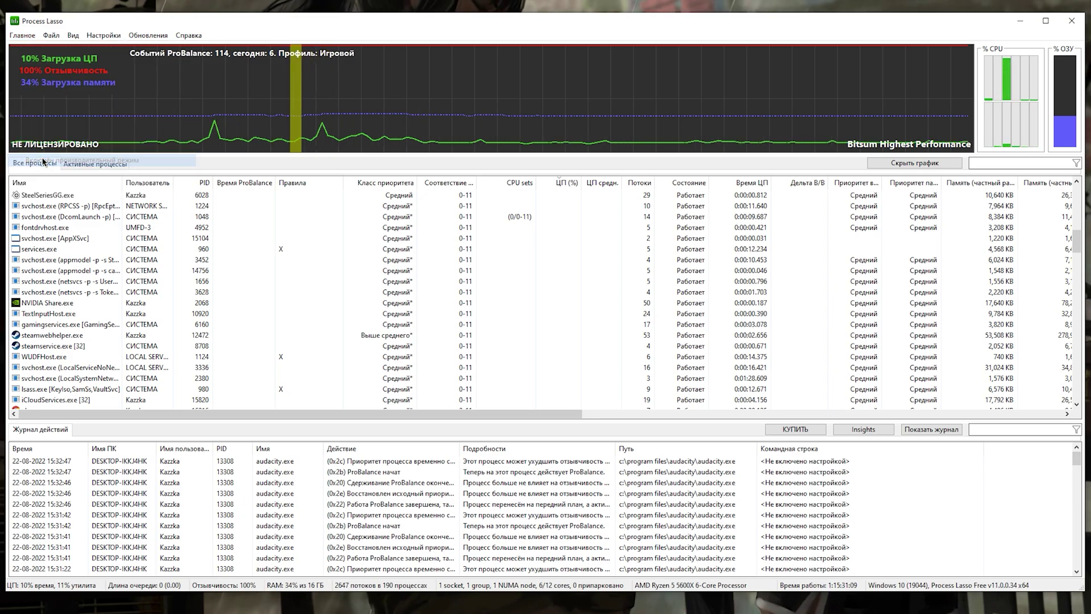
left_click(22, 35)
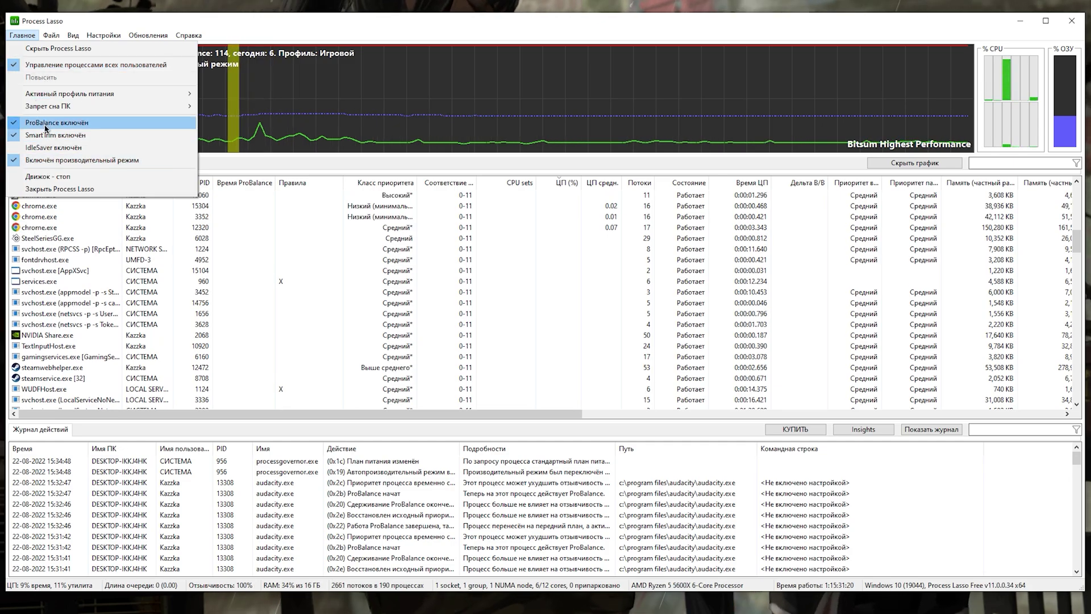
Review the advanced ProBalance parameters, including the CPU load thresholds and adjustment times, and leave them without making changes
mouse_move(103, 36)
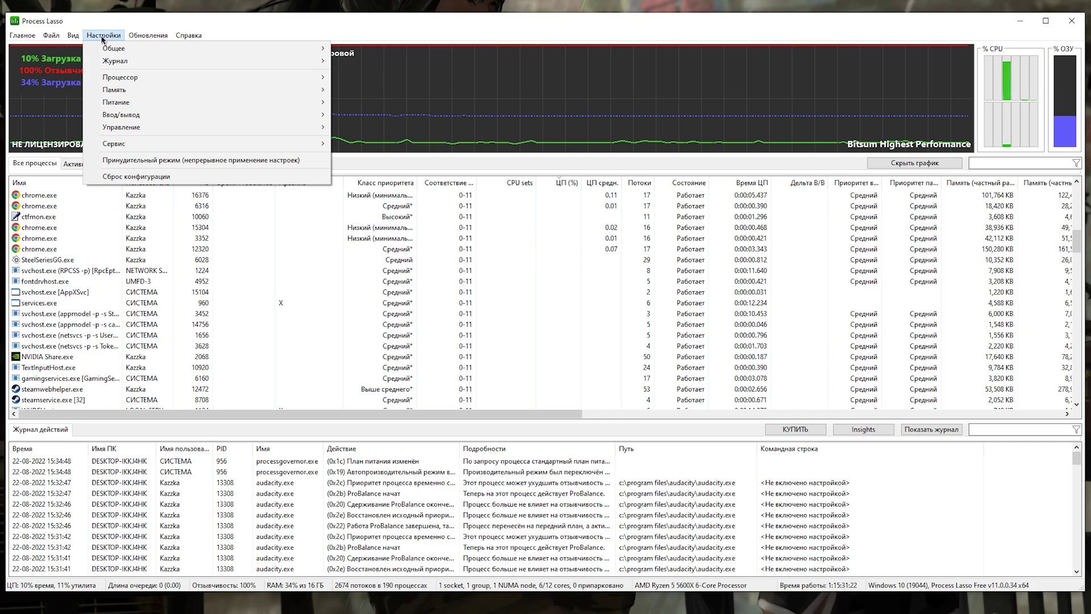
mouse_move(171, 77)
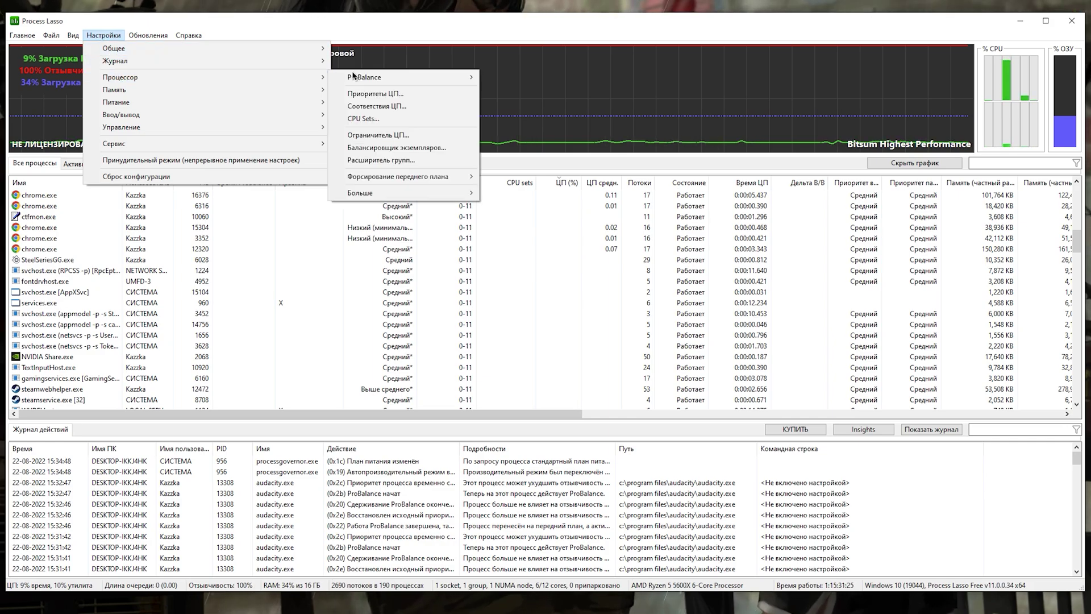
mouse_move(434, 76)
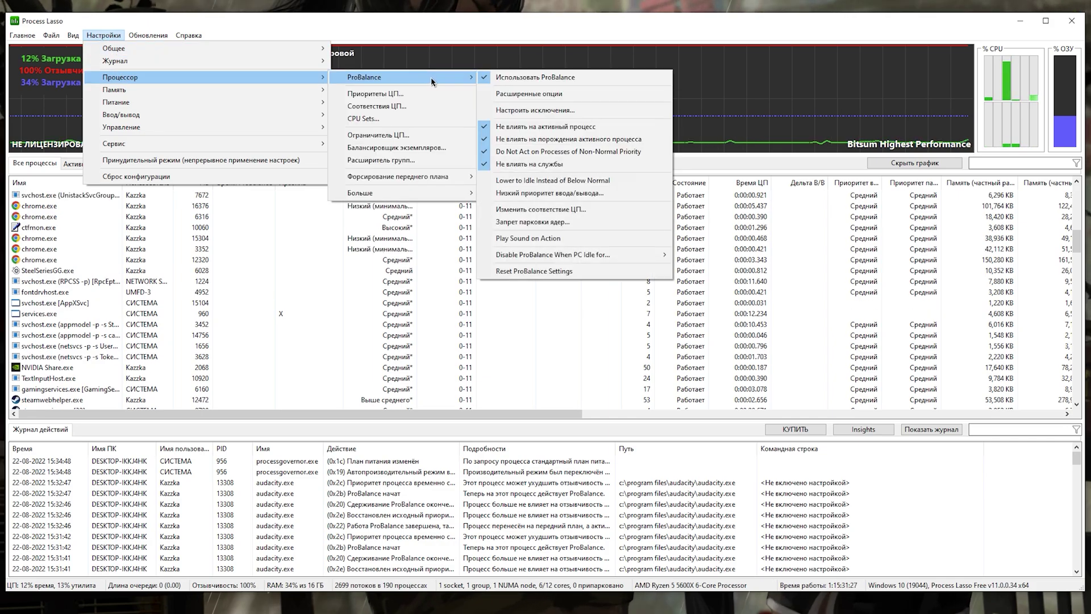
left_click(555, 98)
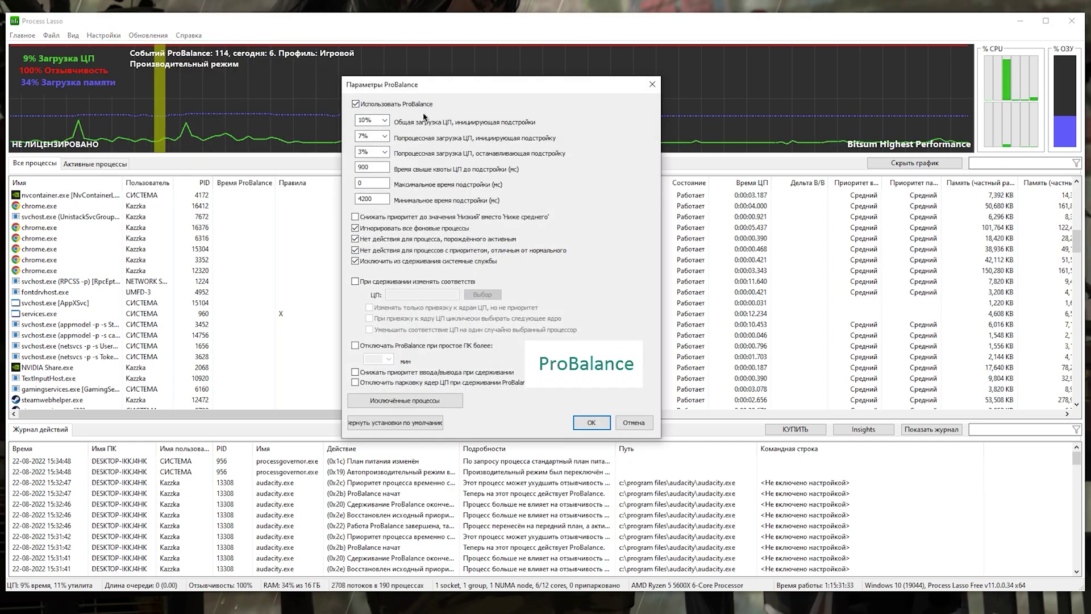
mouse_move(427, 240)
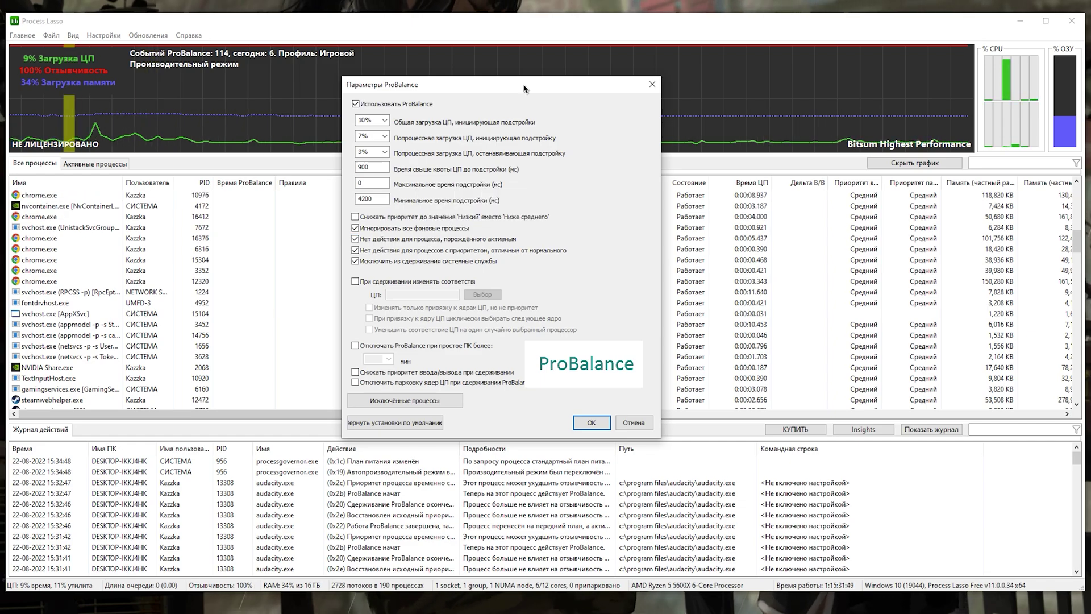
left_click(652, 84)
Set the SmartTrim check interval to 10 minutes and enable working set trimming with a RAM load threshold of 80%
left_click(23, 35)
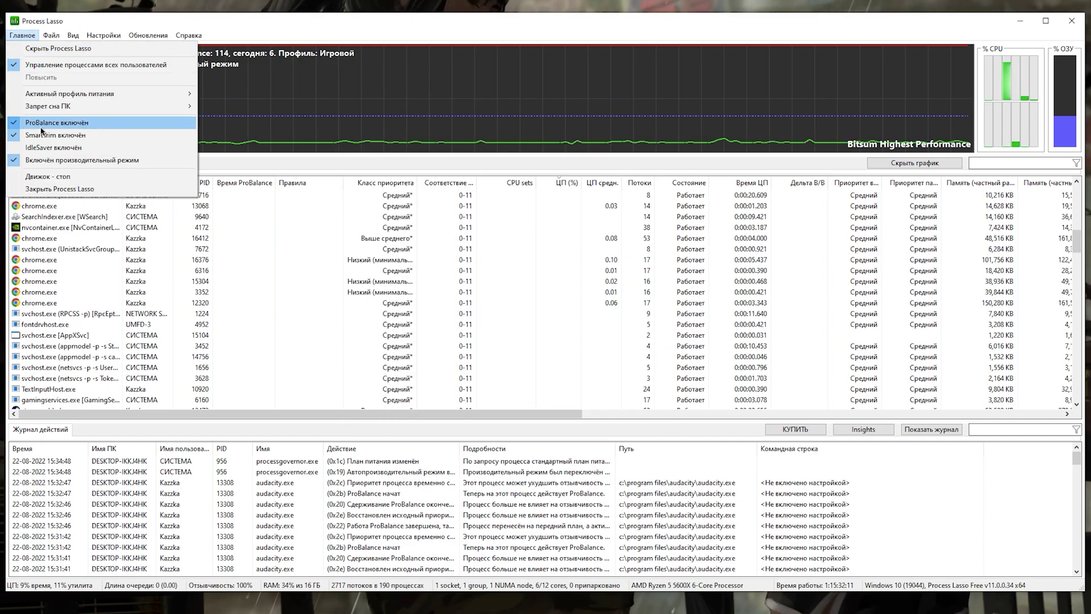
left_click(254, 33)
left_click(103, 35)
mouse_move(114, 90)
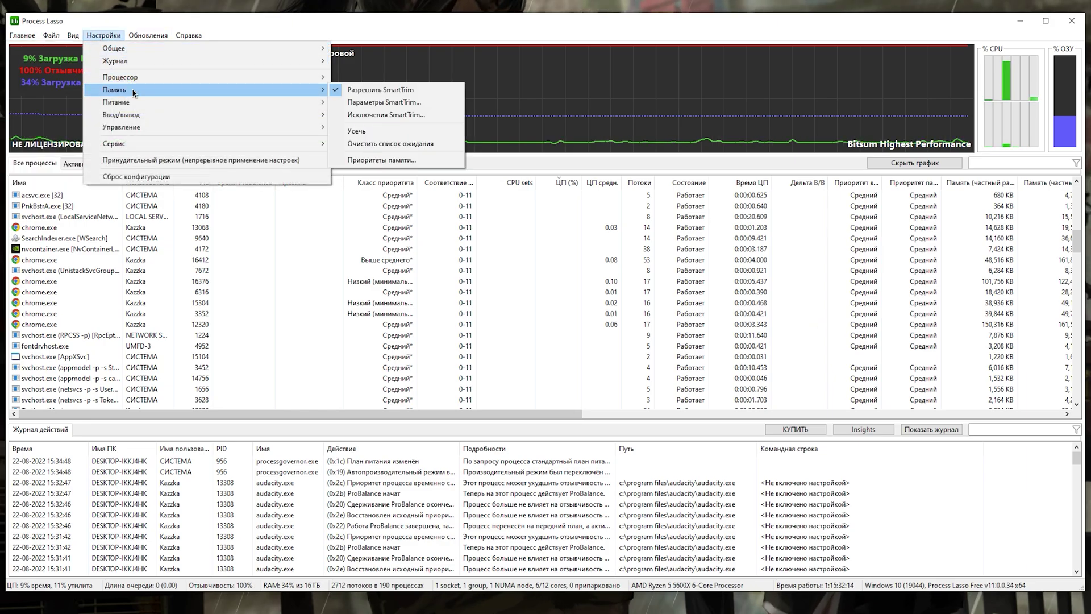
left_click(395, 103)
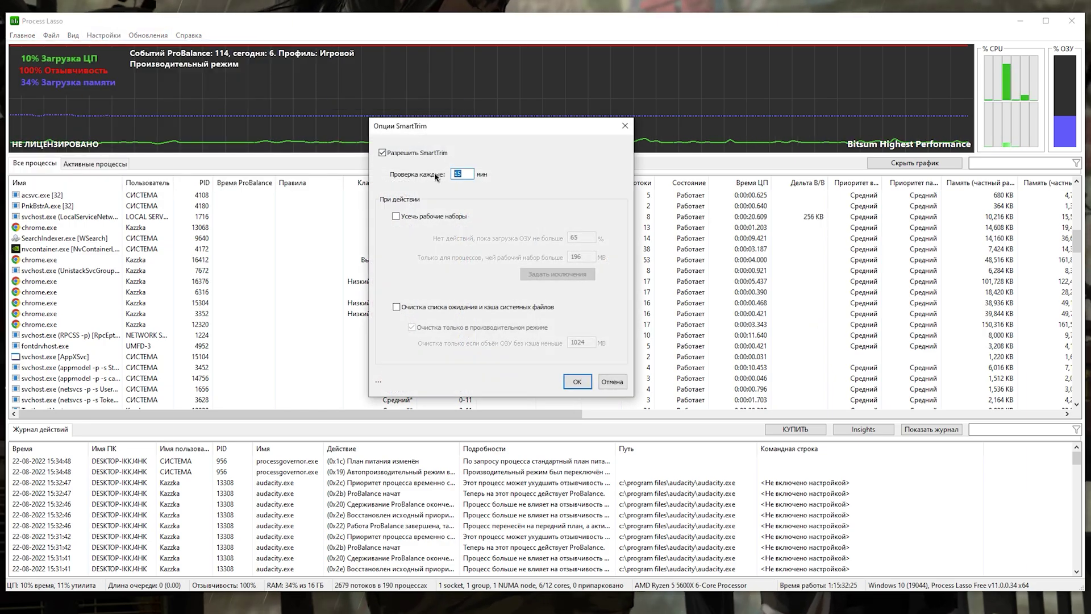
type("10")
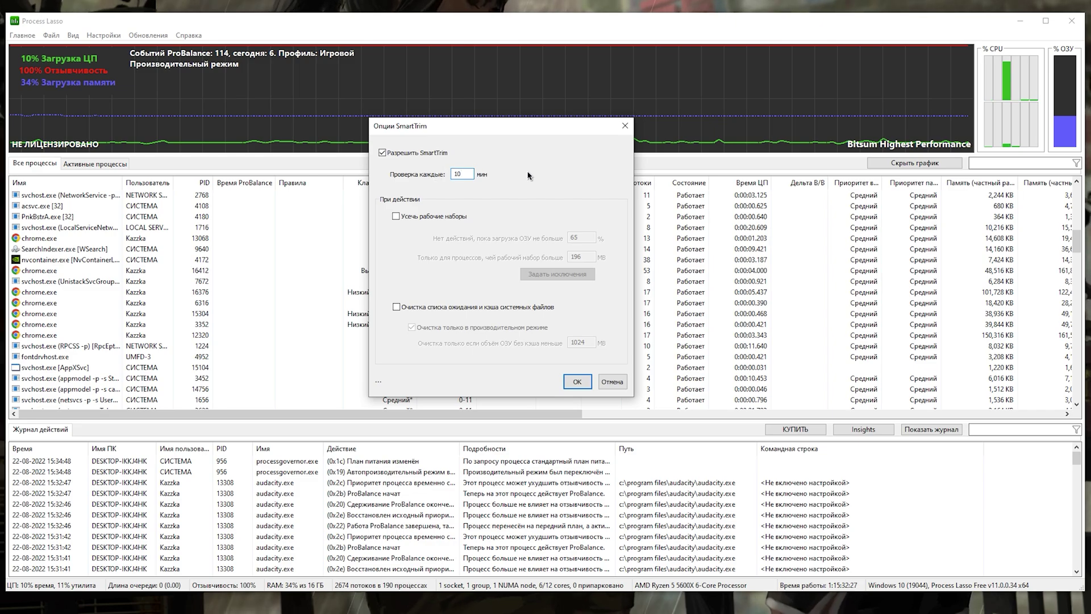
left_click(397, 216)
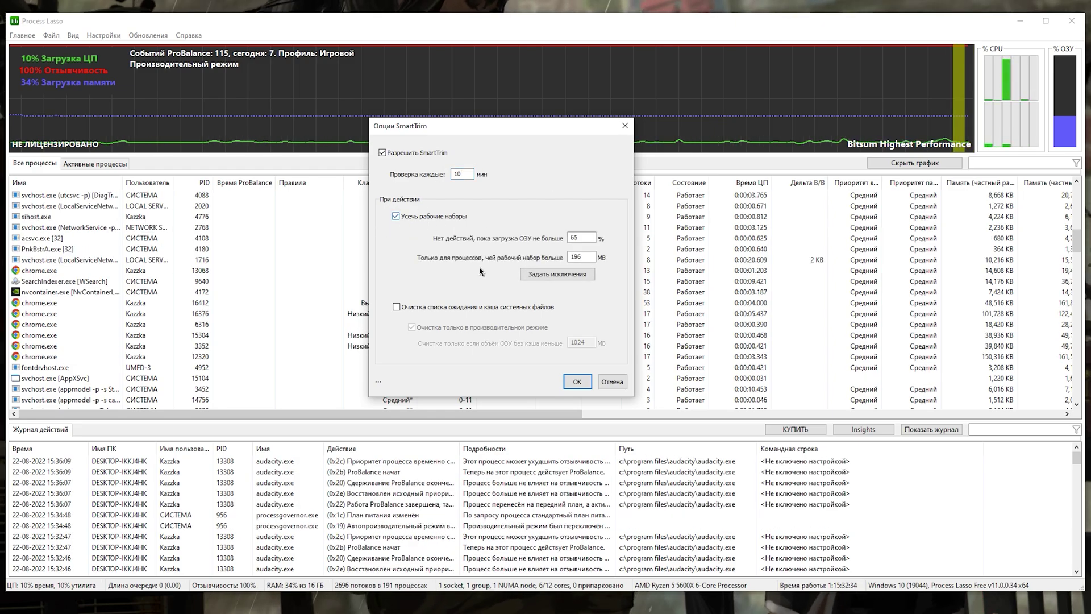
key("Tab")
type("80")
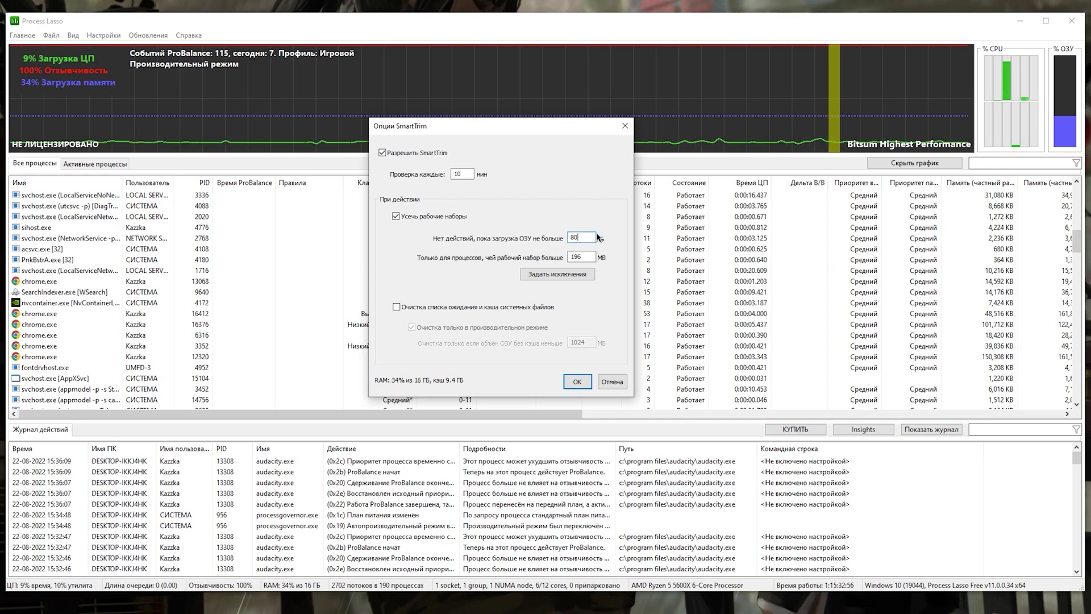
left_click_drag(584, 234, 533, 246)
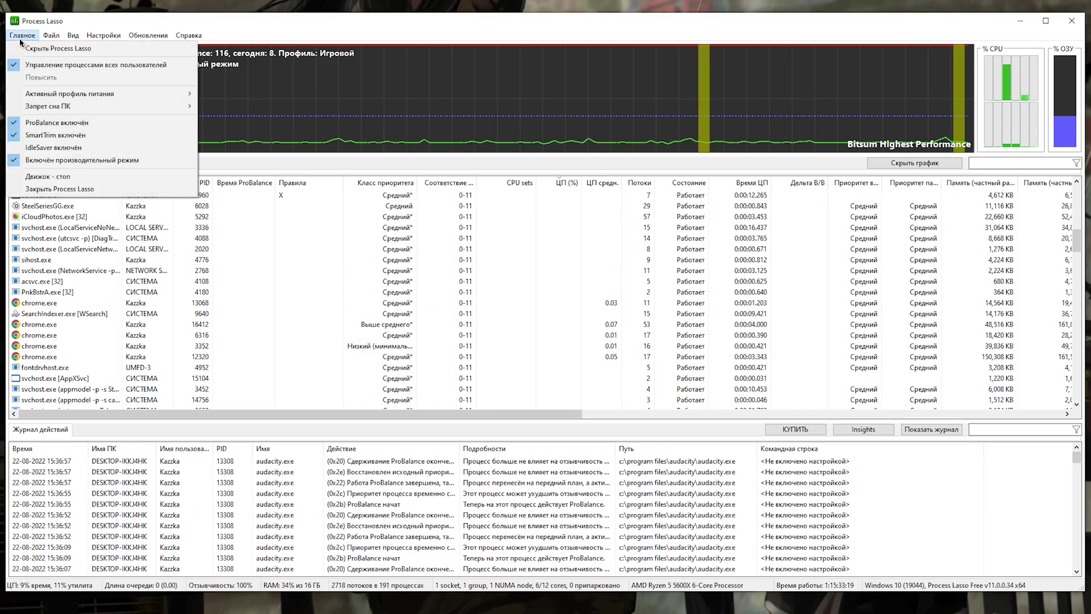
Examine the available active power profiles and the duration options for preventing PC sleep
mouse_move(64, 95)
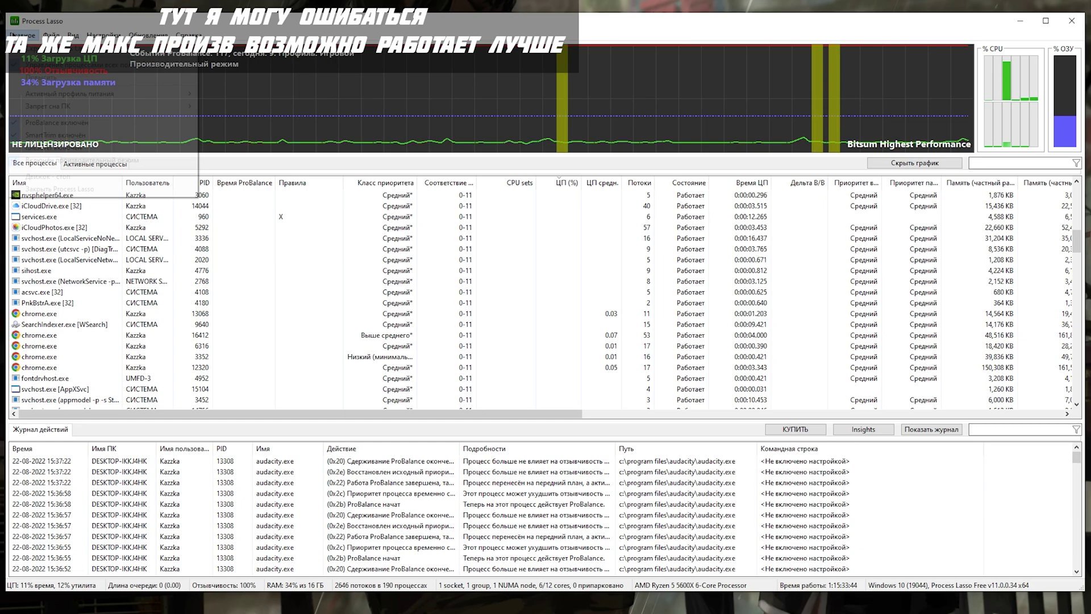
left_click(22, 35)
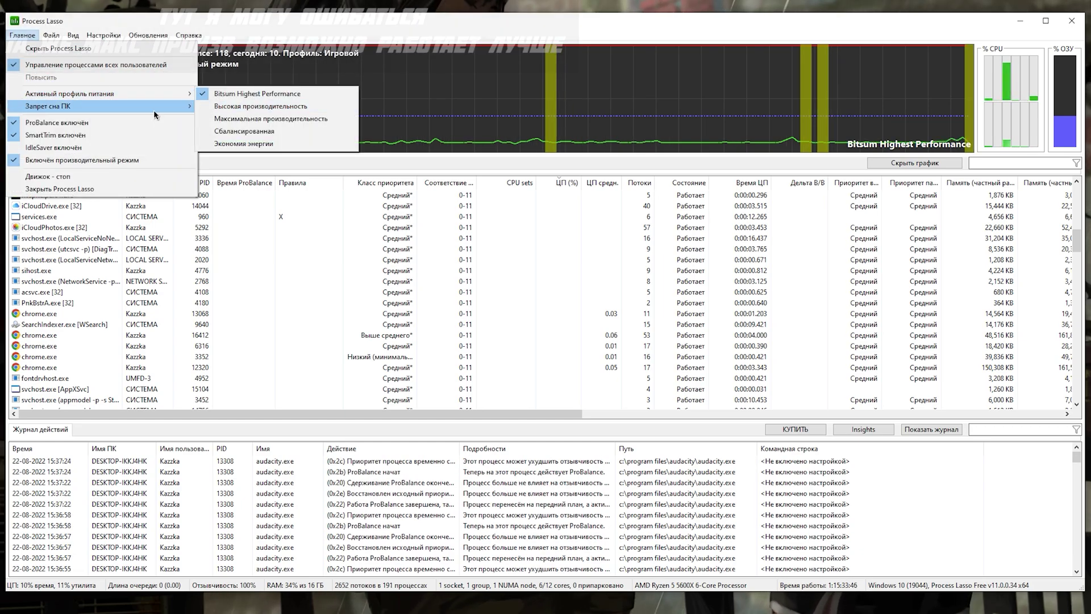
mouse_move(51, 112)
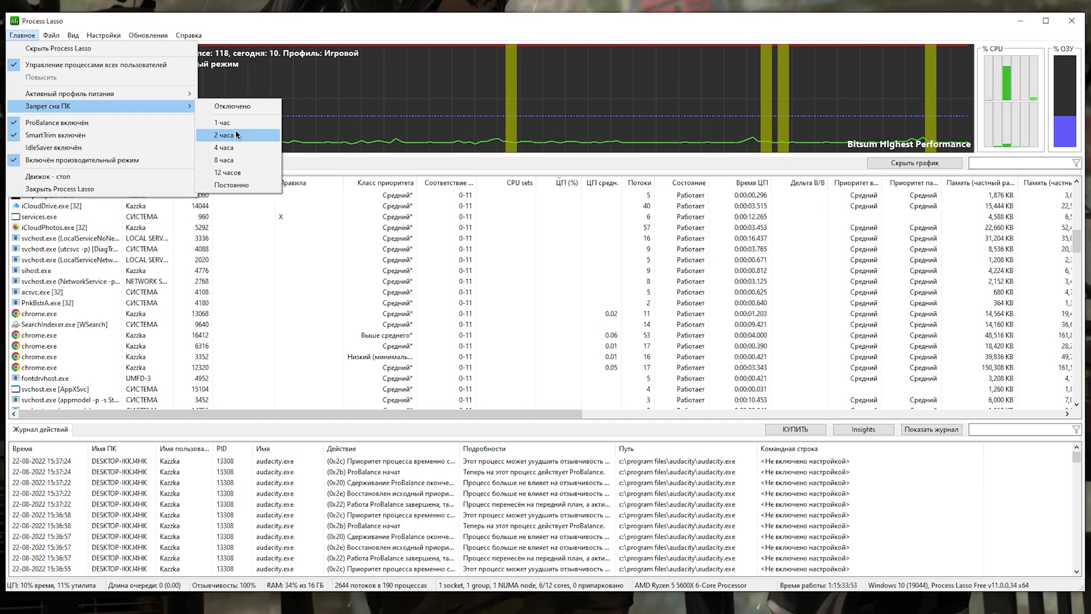
left_click(22, 36)
Set the GUI refresh interval (Интервал обновления GUI) to 10 seconds in the general settings
left_click(104, 36)
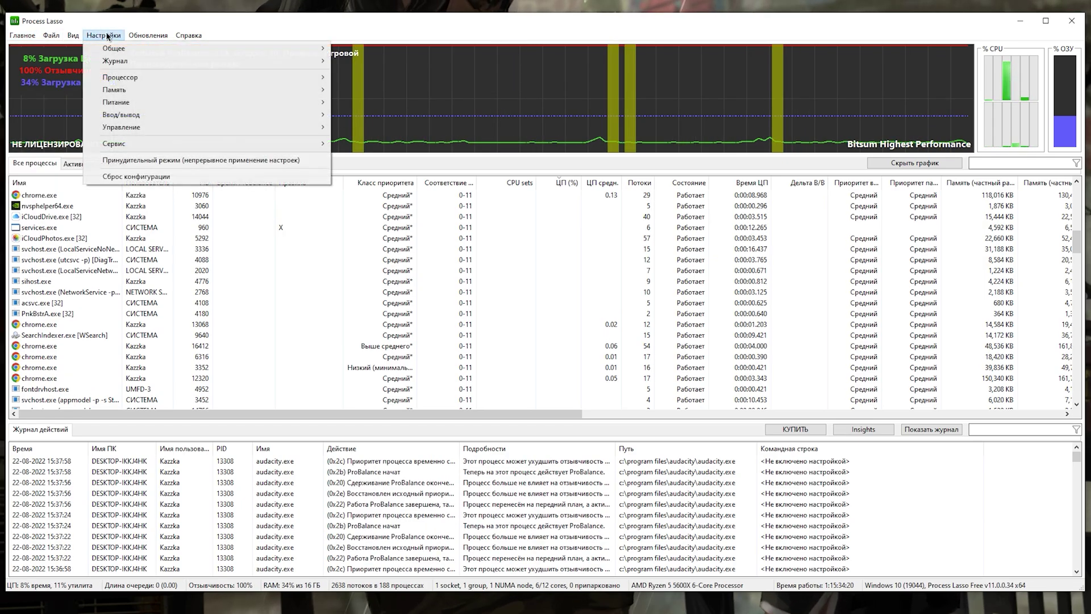
mouse_move(118, 52)
mouse_move(454, 155)
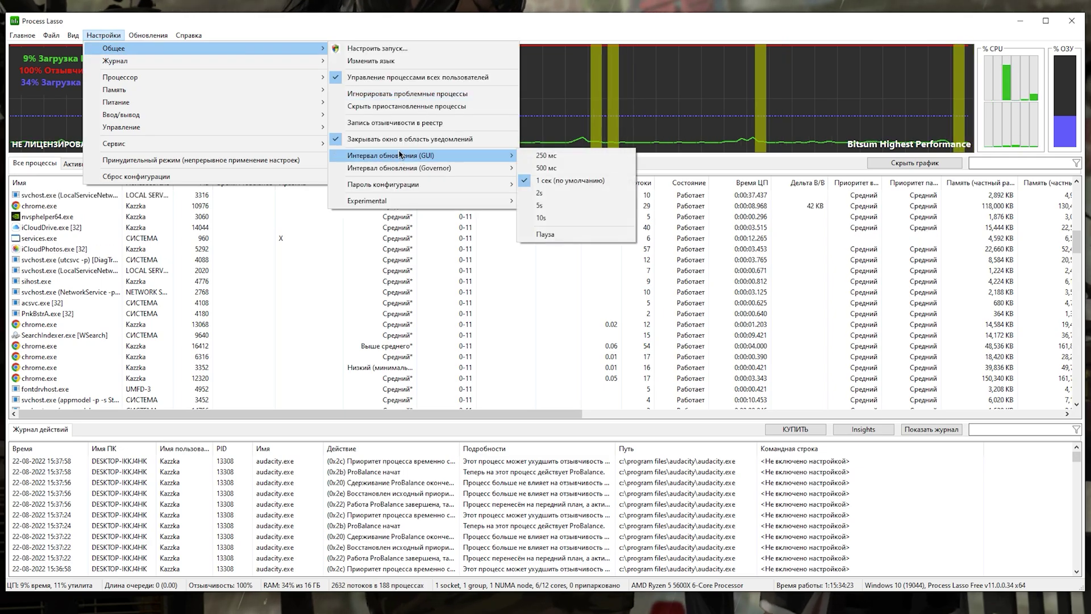
left_click(554, 218)
left_click(94, 35)
left_click(91, 35)
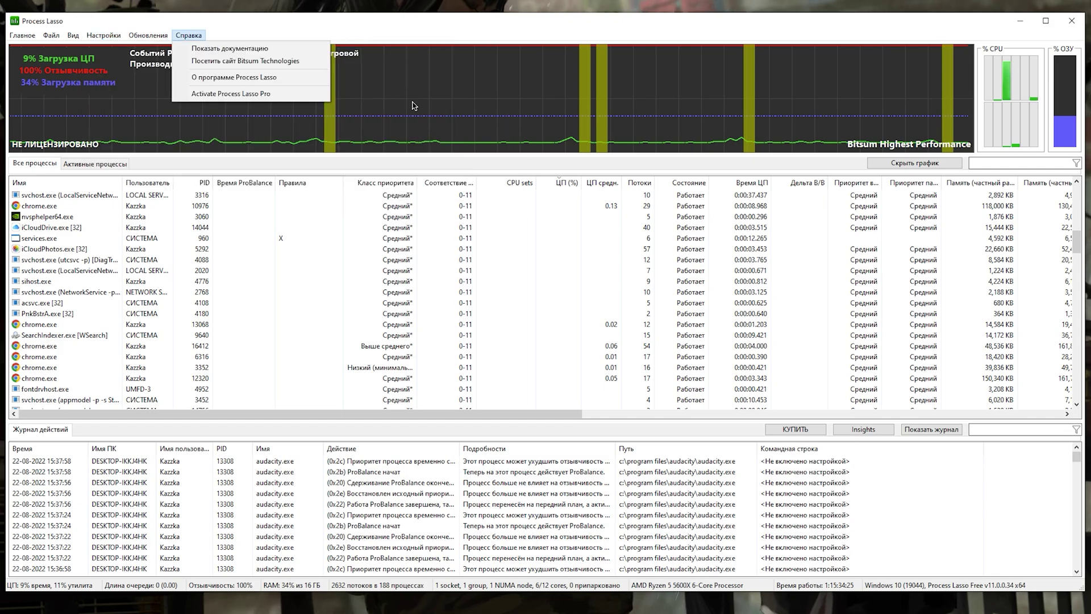
Set the Governor refresh interval (Интервал обновления Governor) to 10 seconds in the general settings
left_click(87, 36)
mouse_move(170, 48)
mouse_move(390, 169)
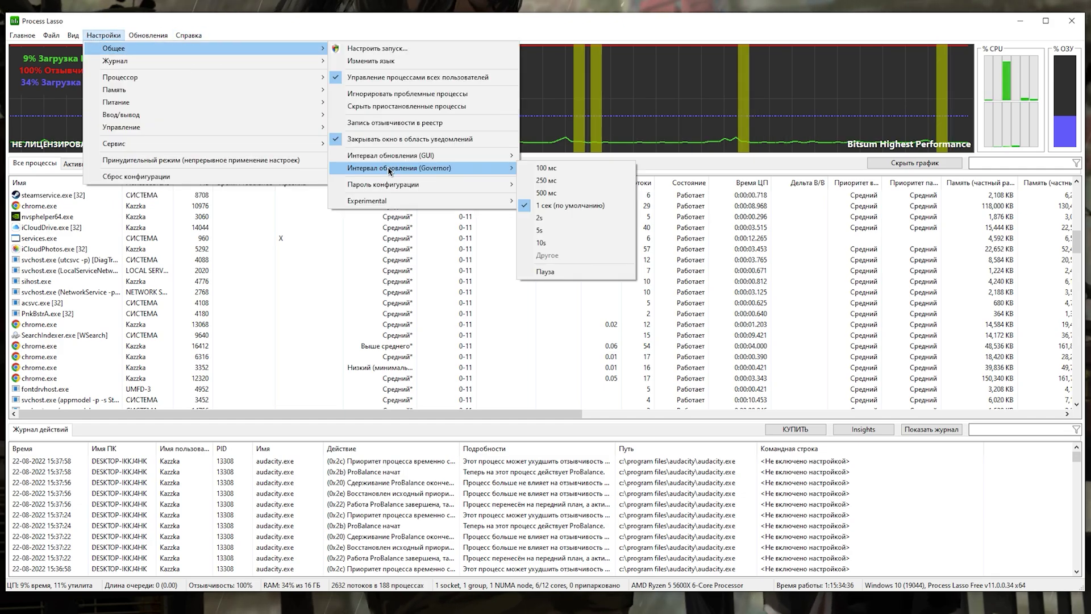
left_click(549, 244)
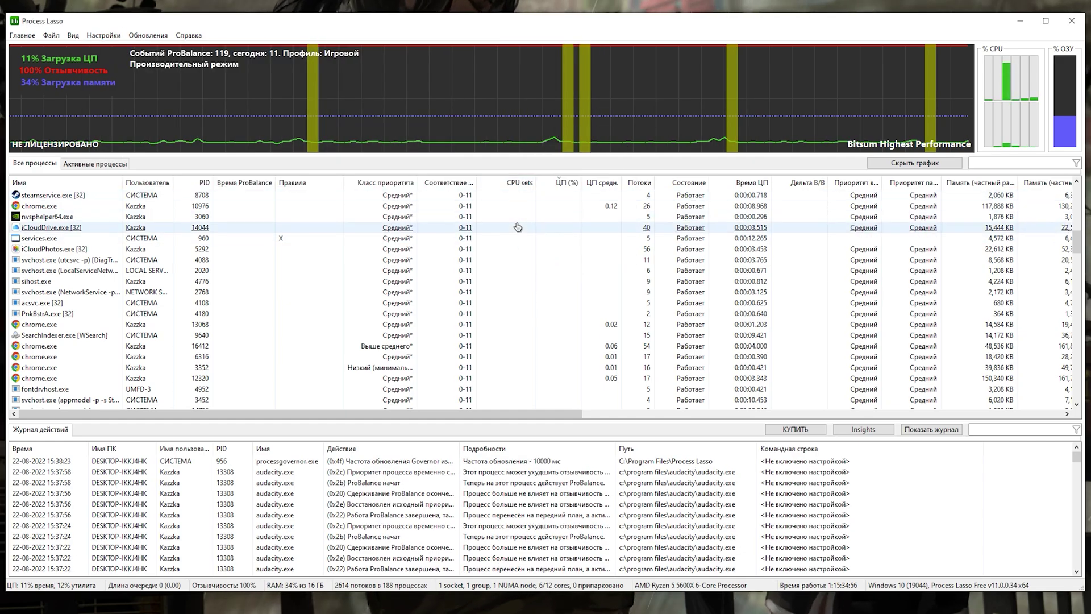
mouse_move(643, 108)
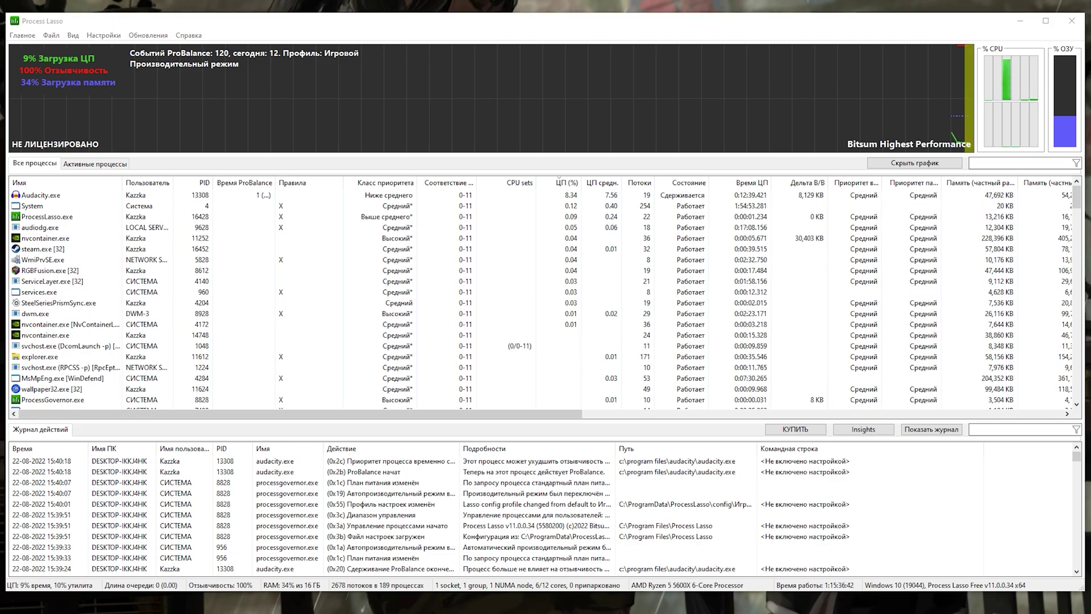
Sort the process list by priority class (Класс приоритета) from highest to lowest
left_click(88, 23)
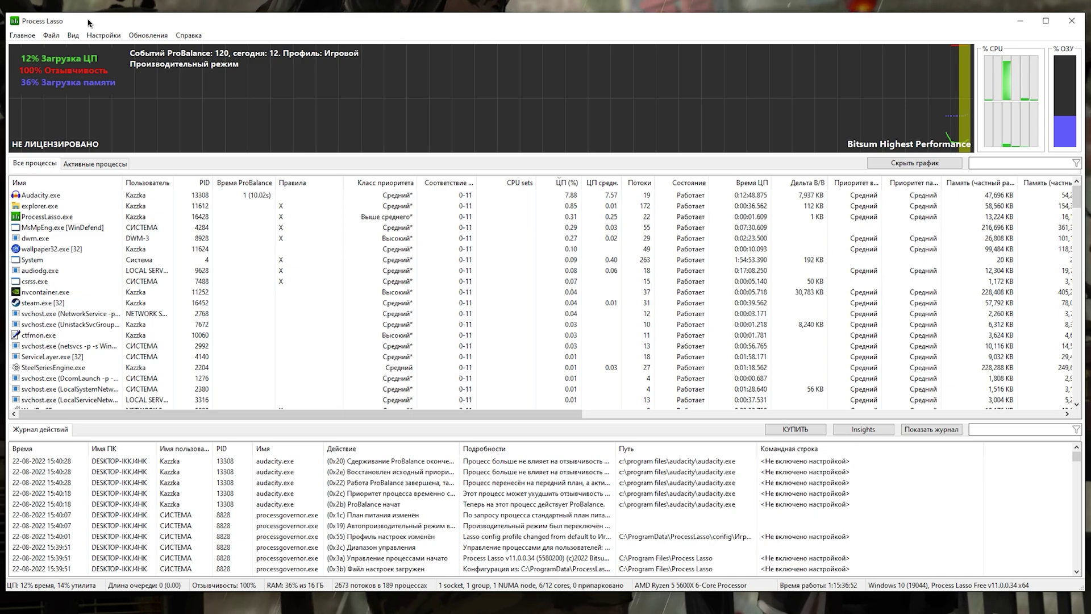
left_click(375, 183)
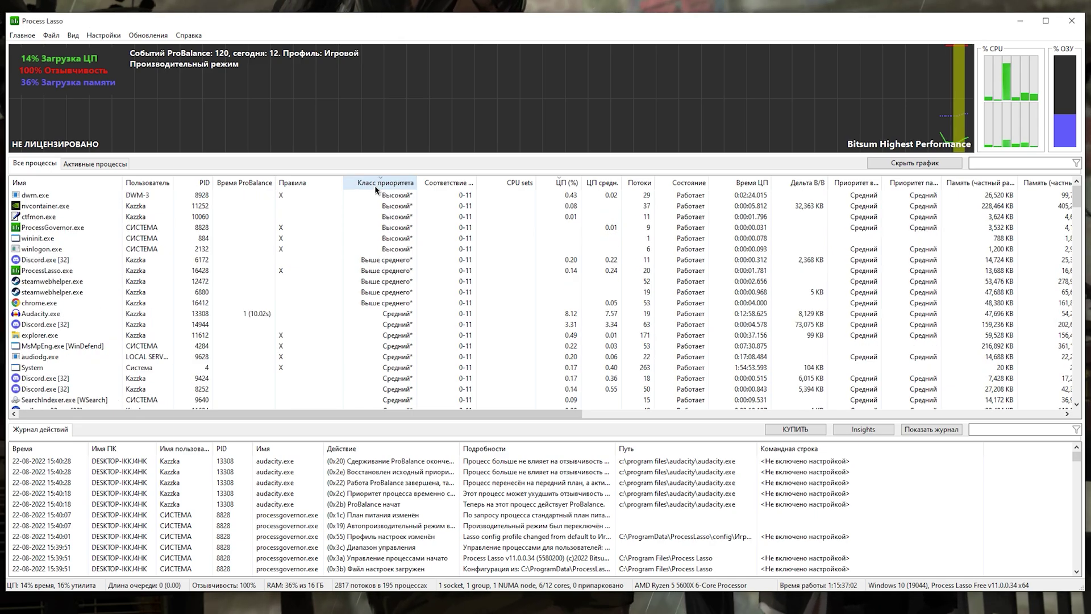
mouse_move(33, 194)
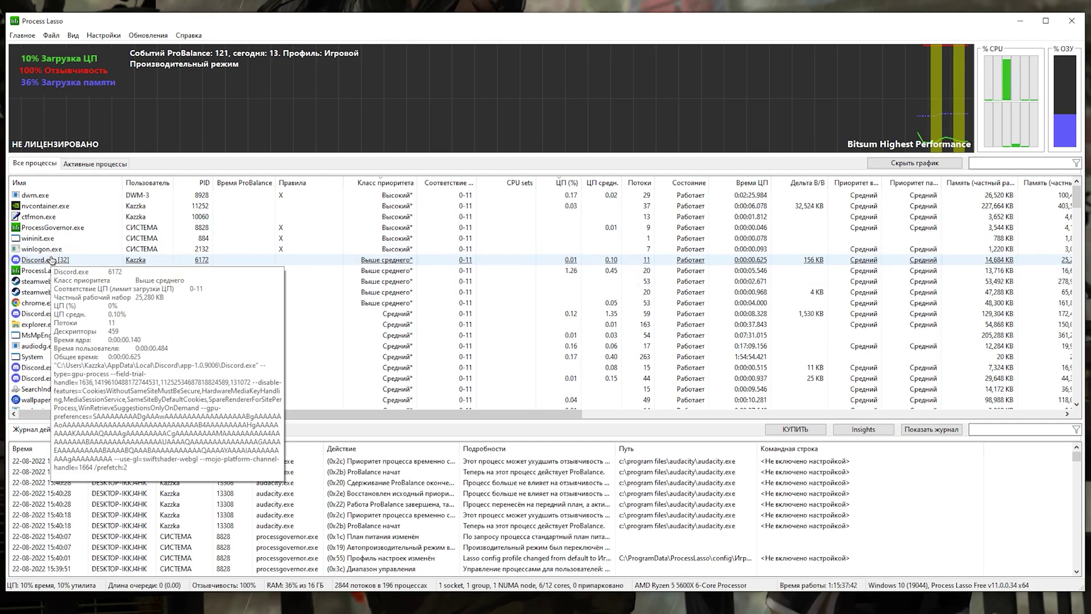
Examine the current CPU priority options for the Discord.exe process that has above-average priority
right_click(52, 259)
mouse_move(122, 265)
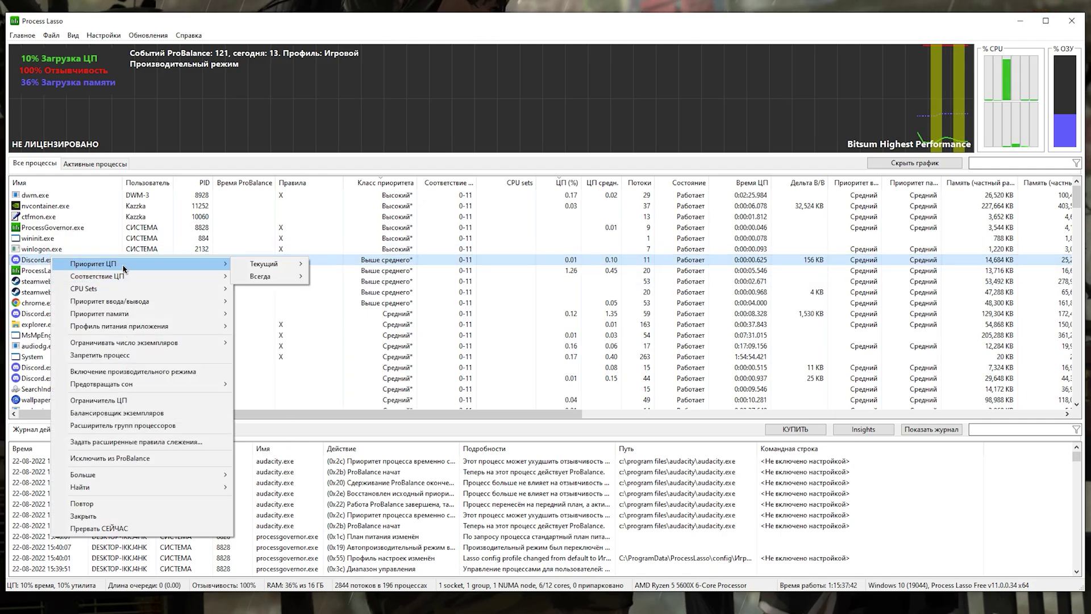
mouse_move(264, 266)
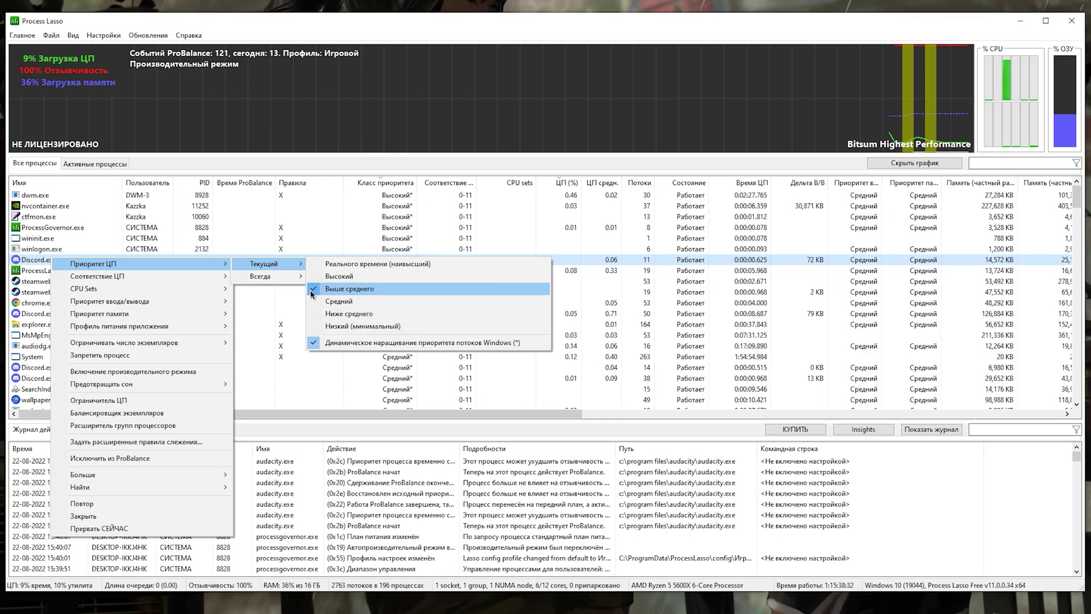
left_click(349, 289)
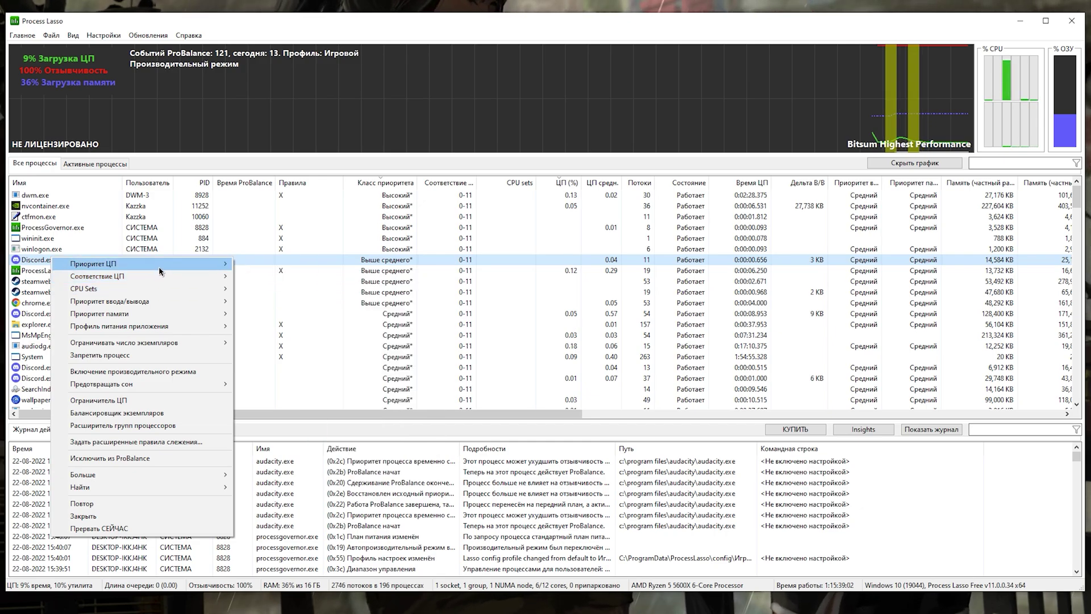
Permanently restrict the CPU affinity of Discord.exe to cores 8–11 by excluding cores 0–7
mouse_move(161, 276)
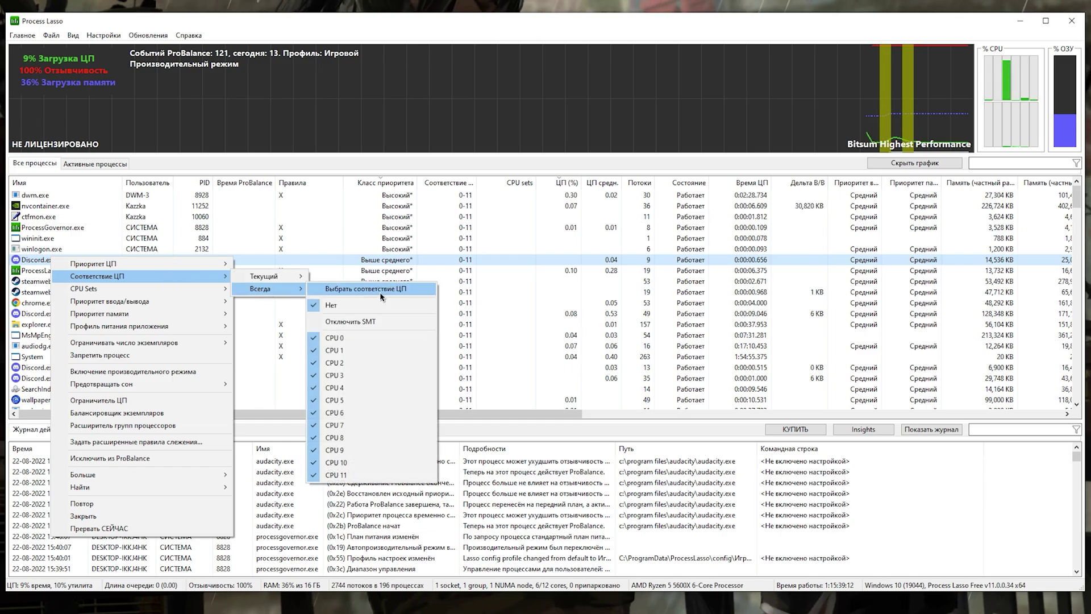
left_click(380, 292)
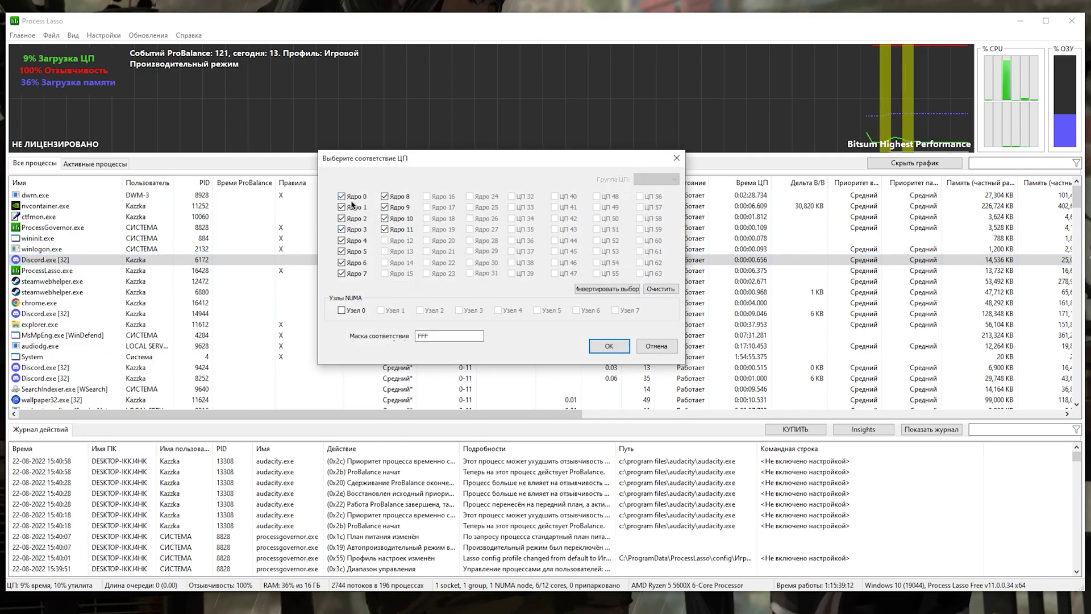
left_click(356, 229)
left_click(357, 241)
left_click(357, 251)
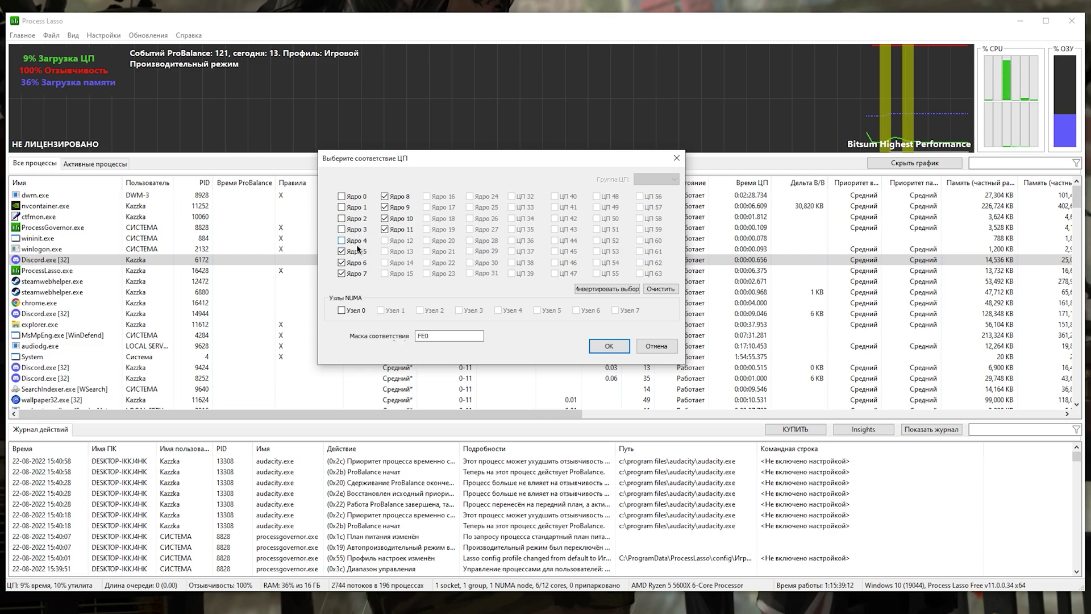
left_click(357, 263)
left_click(357, 273)
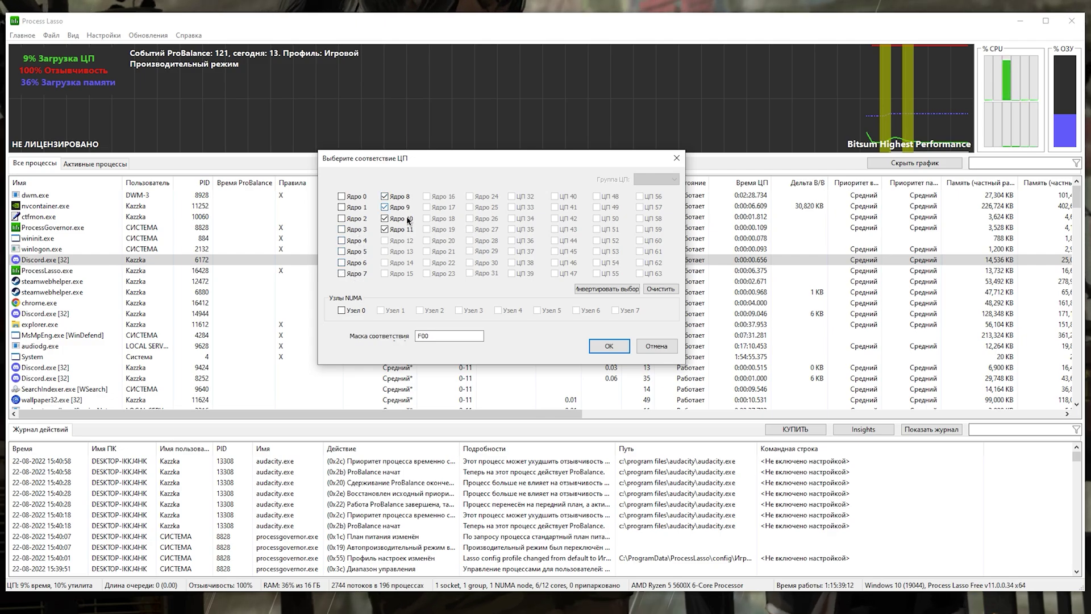
left_click(608, 345)
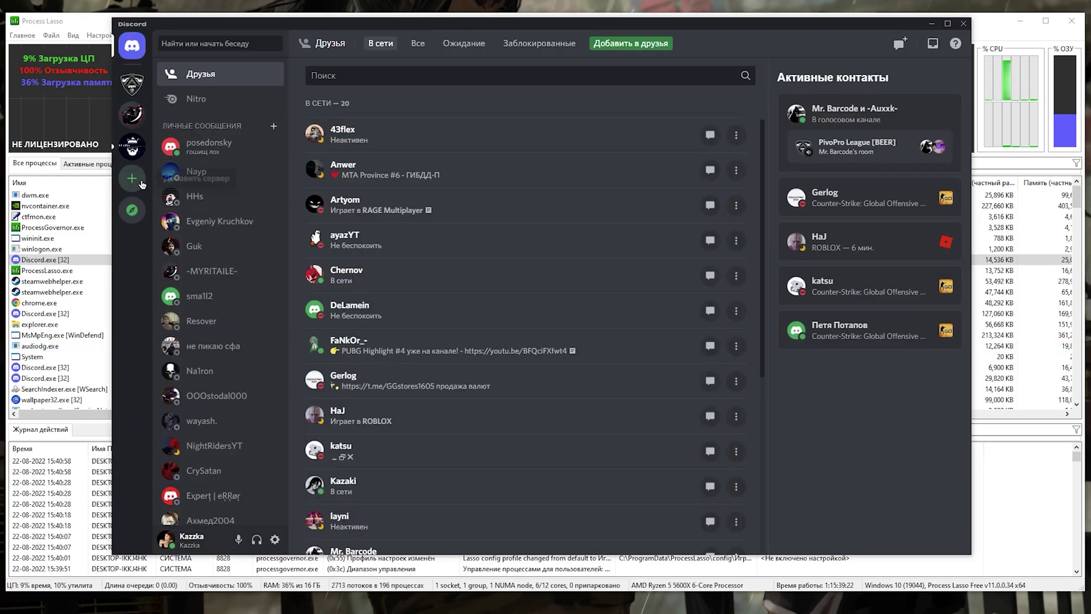
Switch to Discord, look at the BRATVA server and close the Discord window
left_click(133, 146)
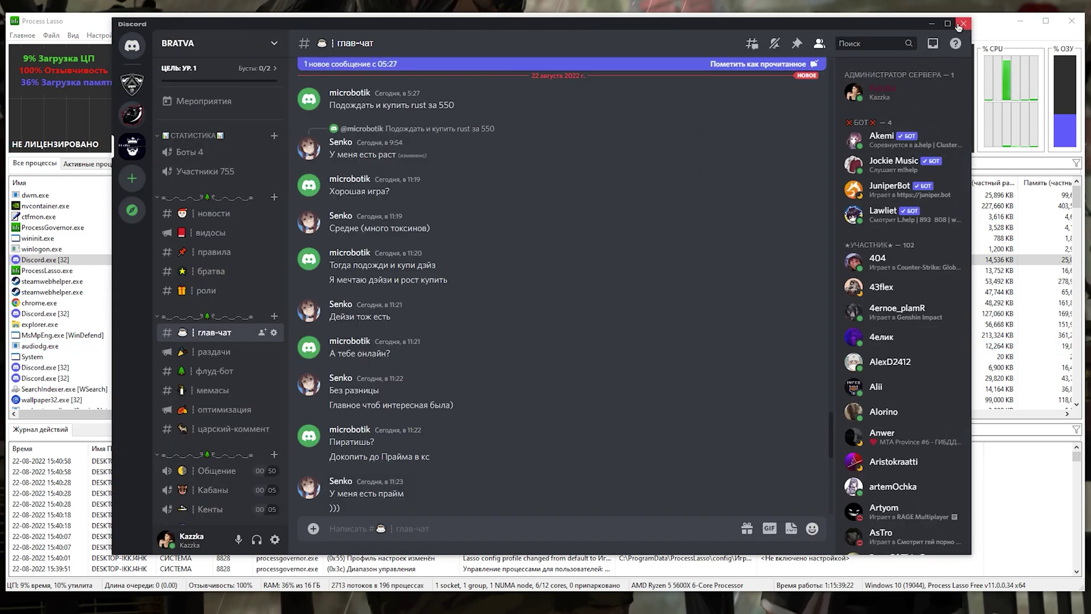
left_click(963, 23)
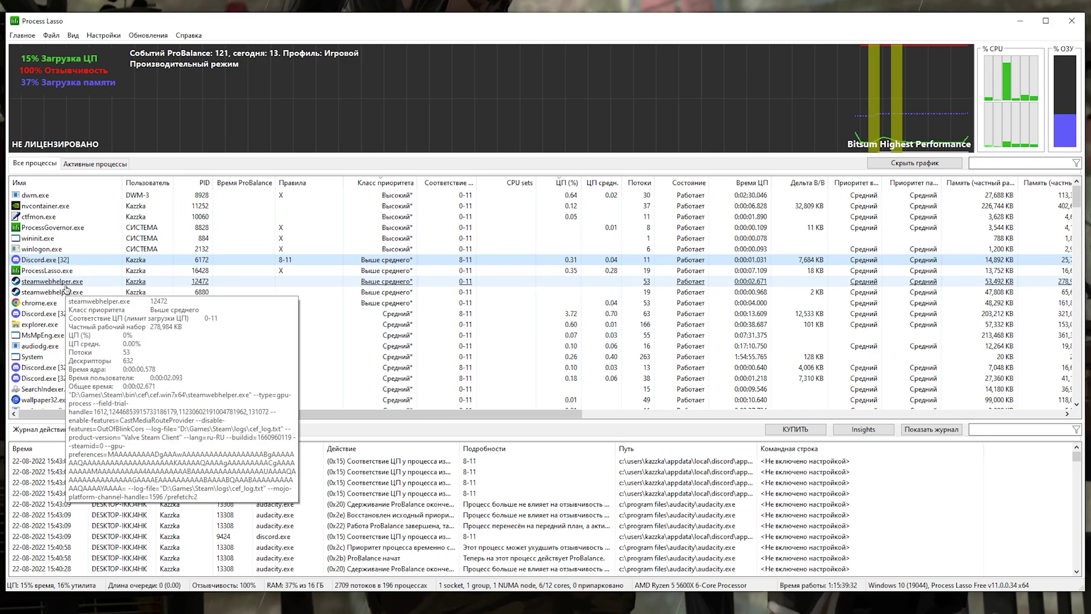
Try selecting cores 1–4 instead of 8–11 as the permanent CPU affinity of steamwebhelper.exe, and leave without applying the selection
right_click(39, 284)
mouse_move(104, 303)
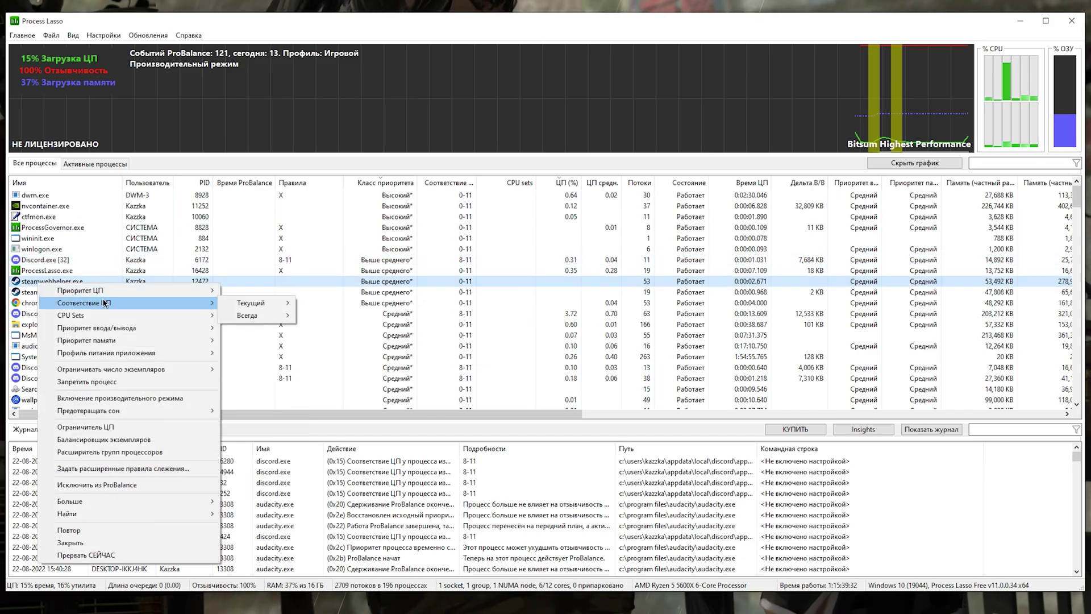
mouse_move(256, 315)
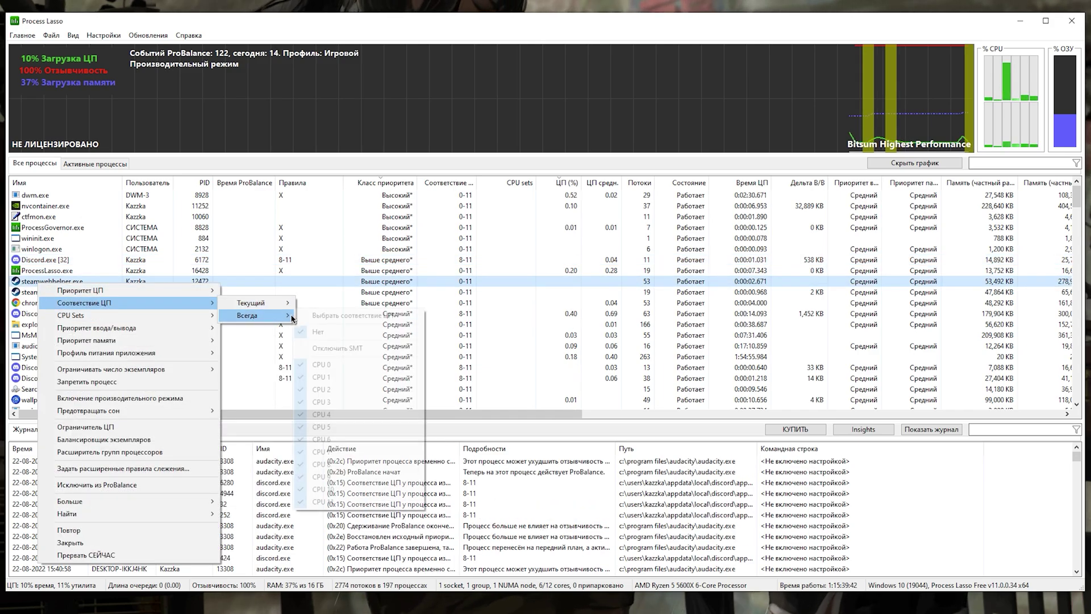
left_click(343, 316)
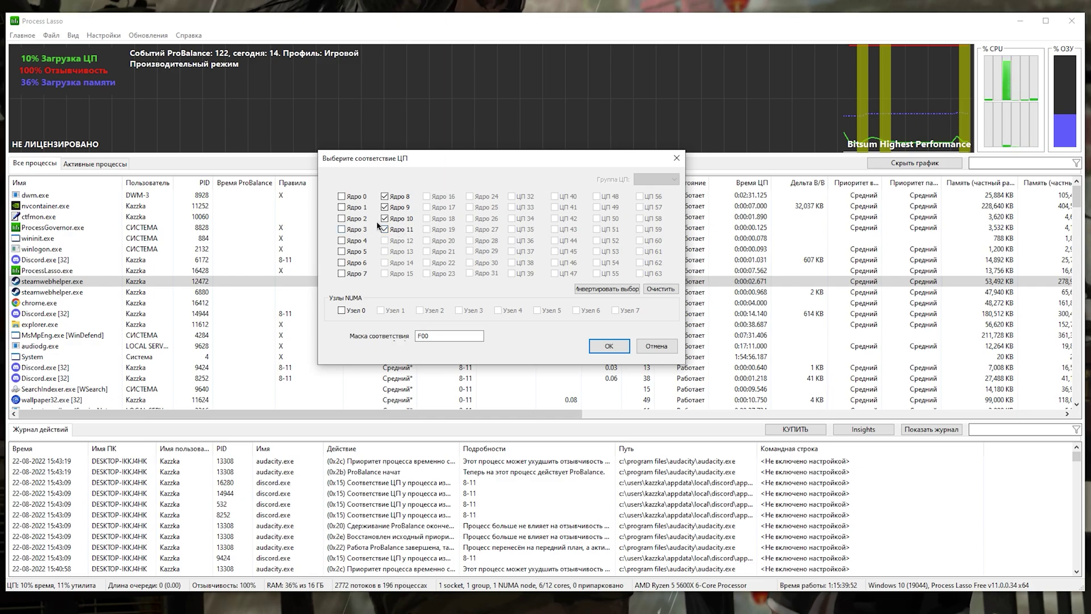
left_click(403, 198)
left_click(402, 230)
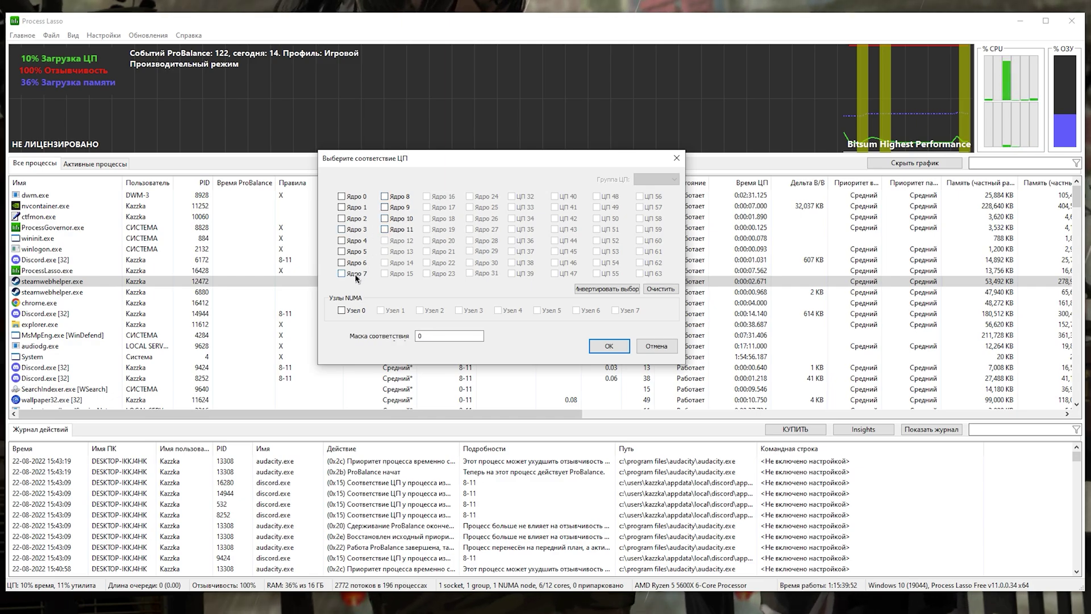
left_click(356, 207)
left_click(355, 219)
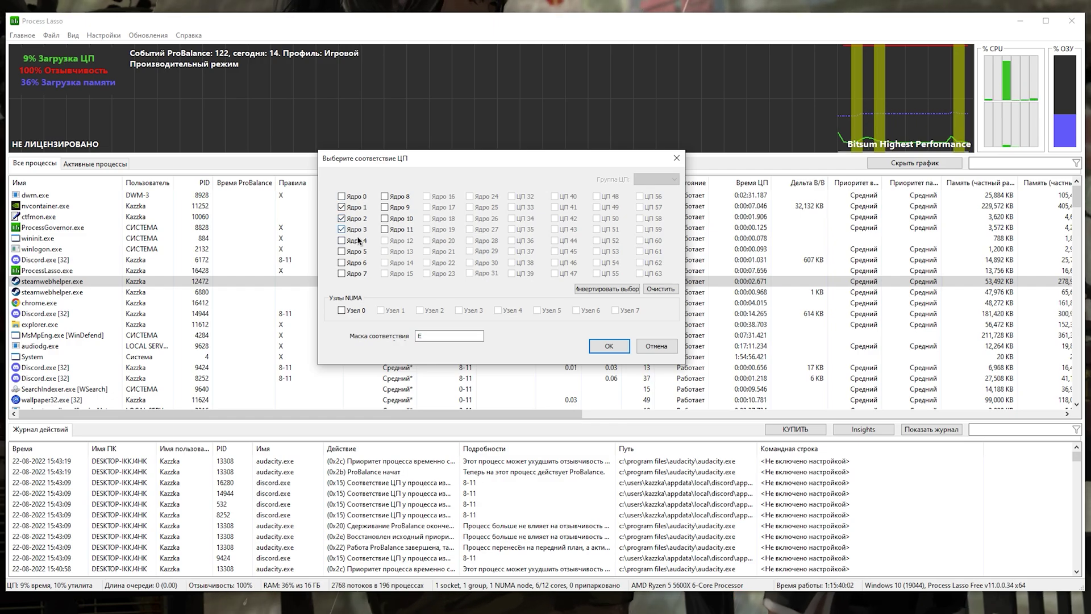
left_click(356, 241)
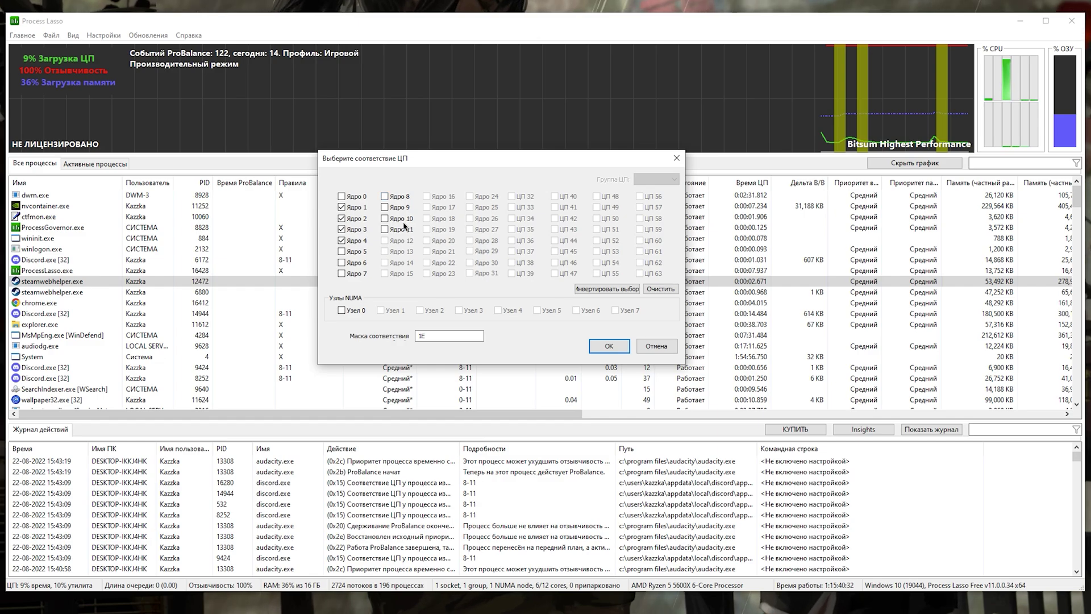
left_click(676, 161)
Examine the CPU priority, affinity, I/O priority, memory priority and application power profile options available for Discord.exe
right_click(45, 263)
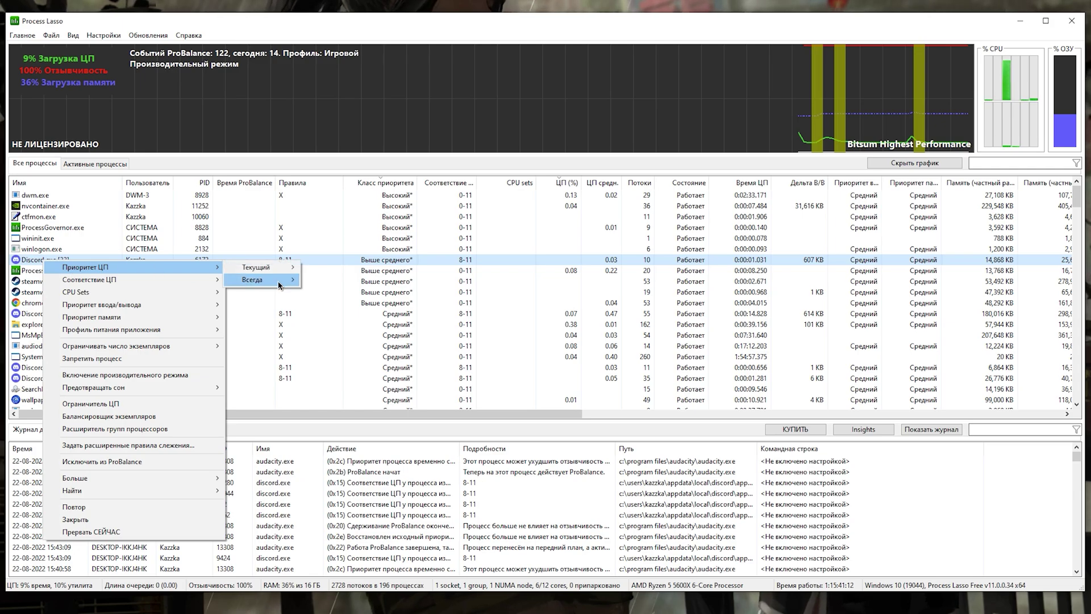
mouse_move(273, 280)
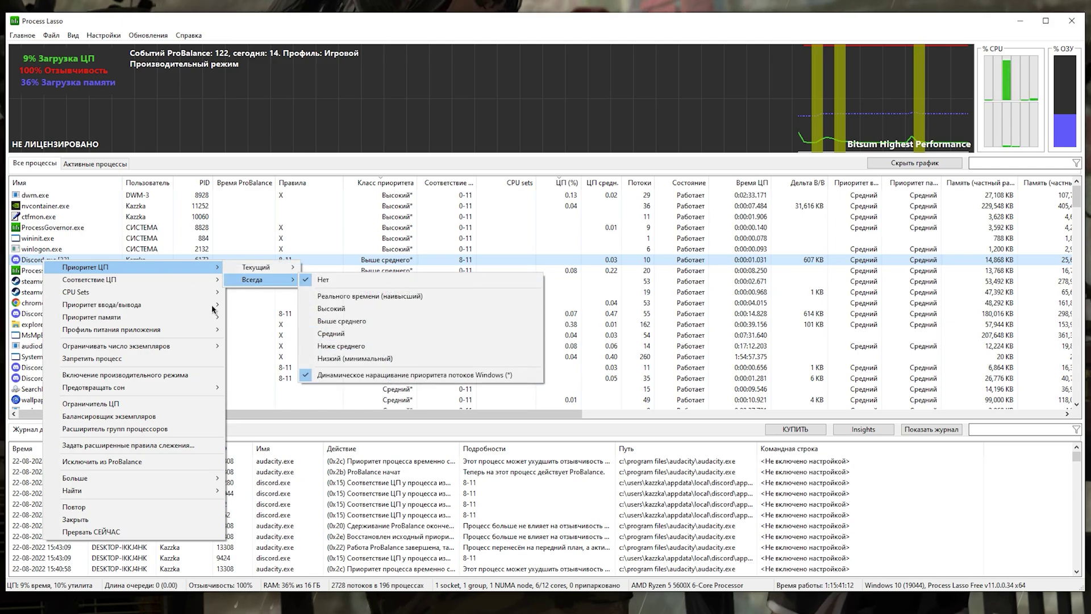
mouse_move(122, 281)
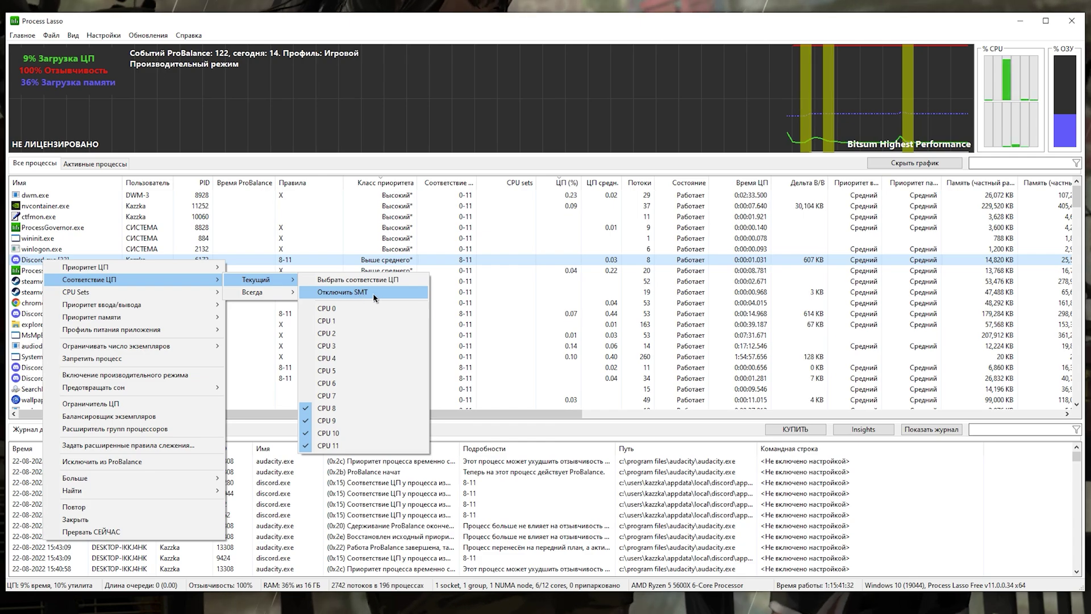
mouse_move(198, 281)
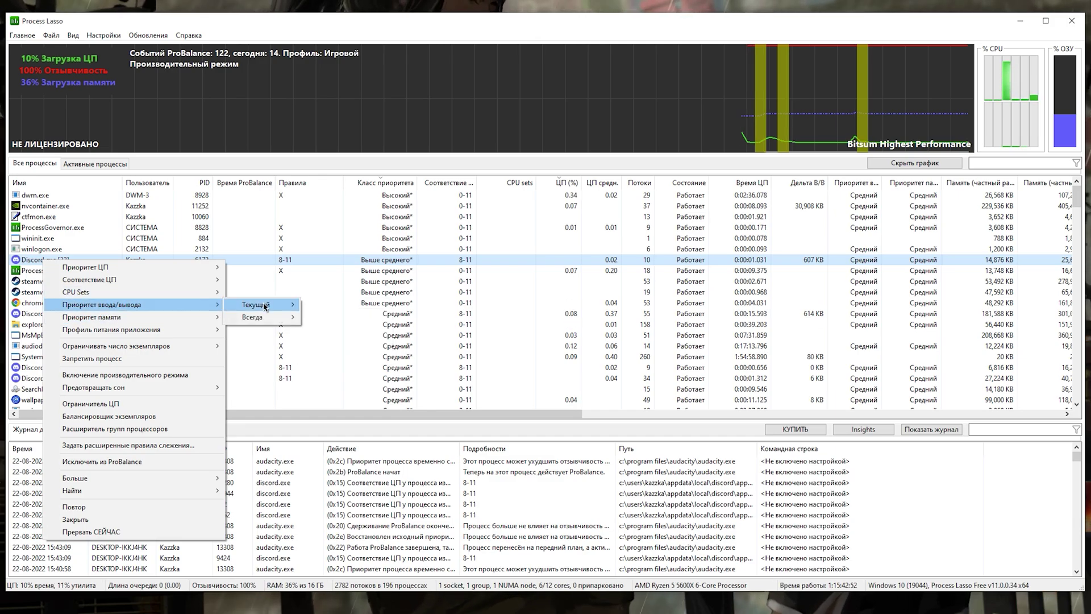
mouse_move(265, 307)
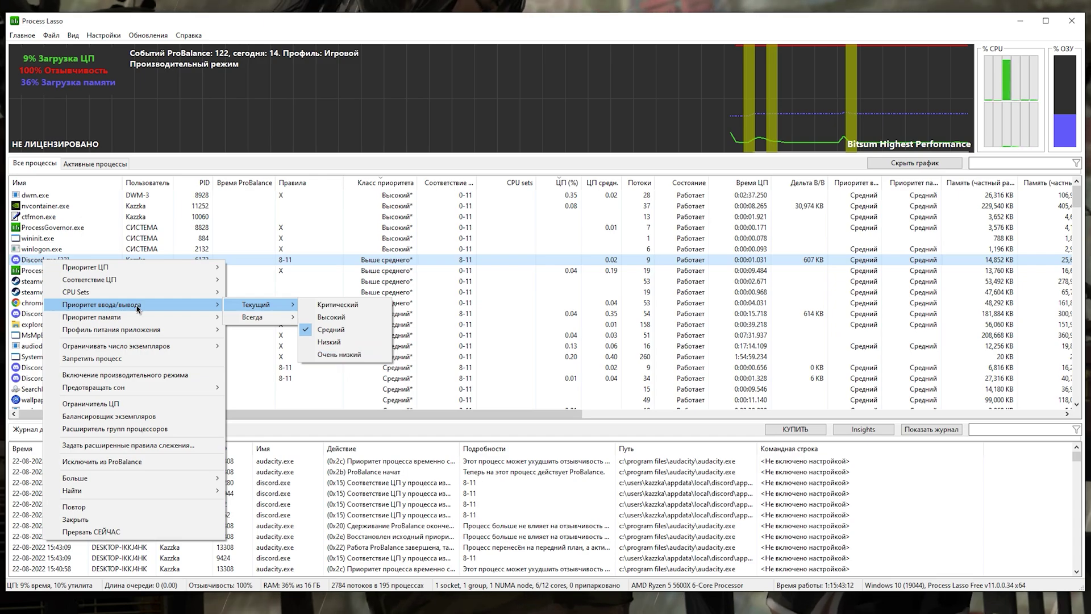
mouse_move(139, 317)
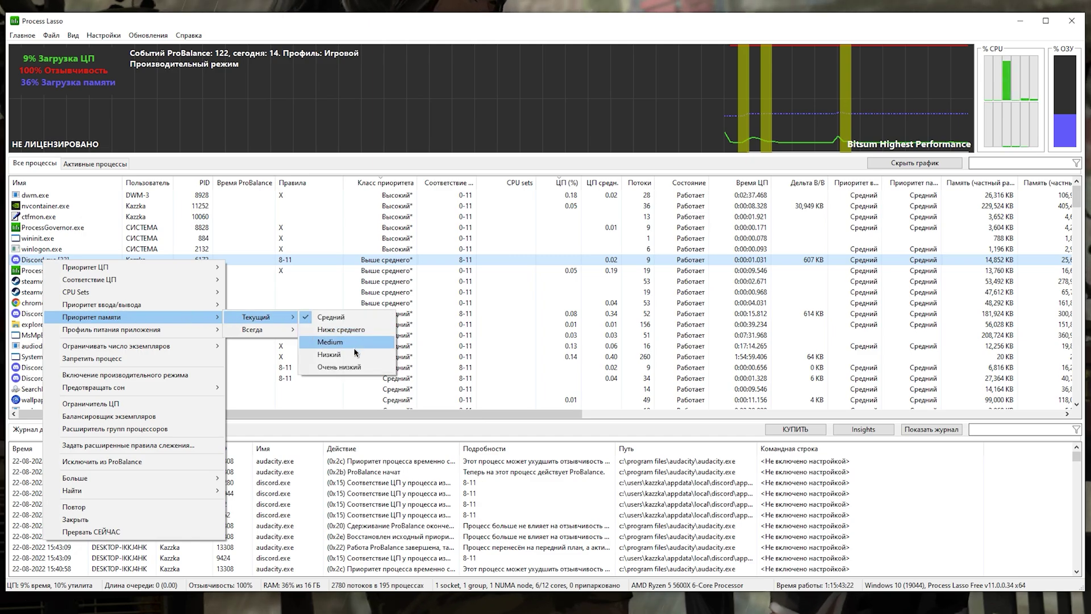
mouse_move(157, 335)
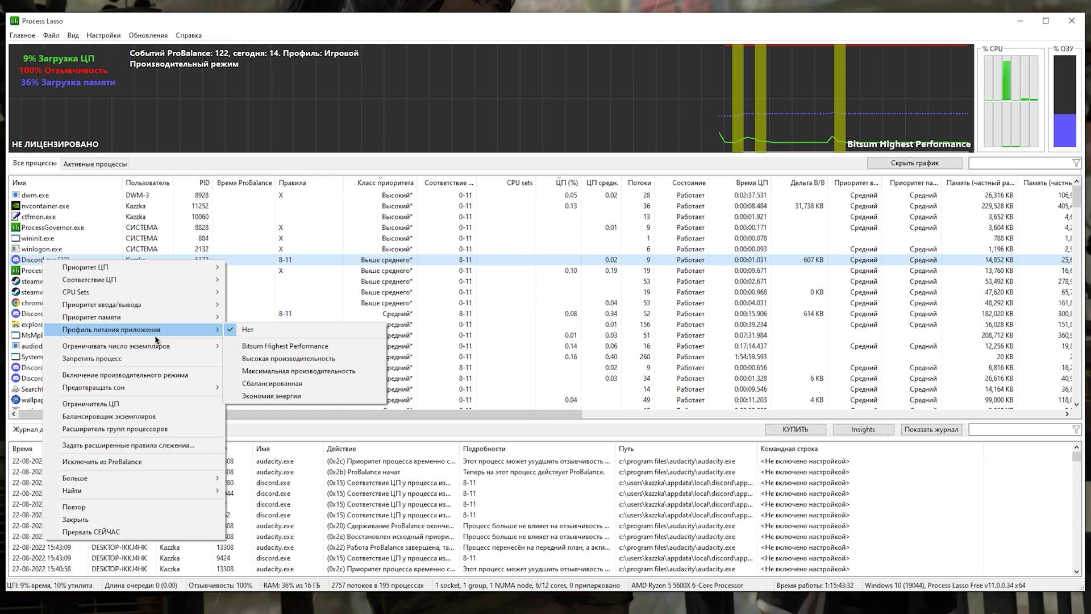
Try a CPU limiter rule for Discord.exe with a 70% CPU threshold lasting 20 seconds, and close the limiter without adding the rule
right_click(44, 264)
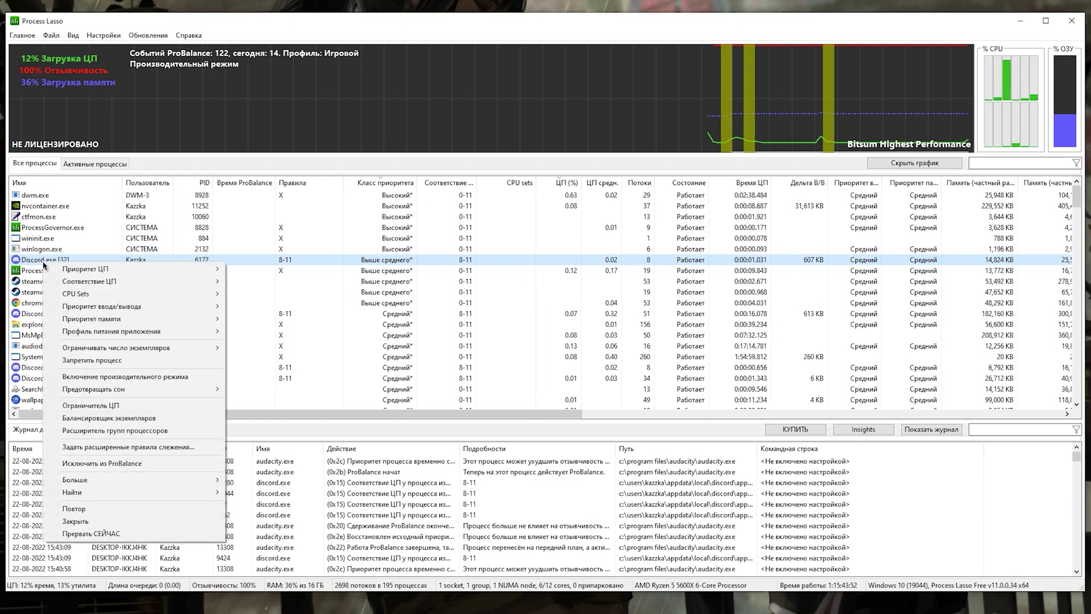
left_click(100, 408)
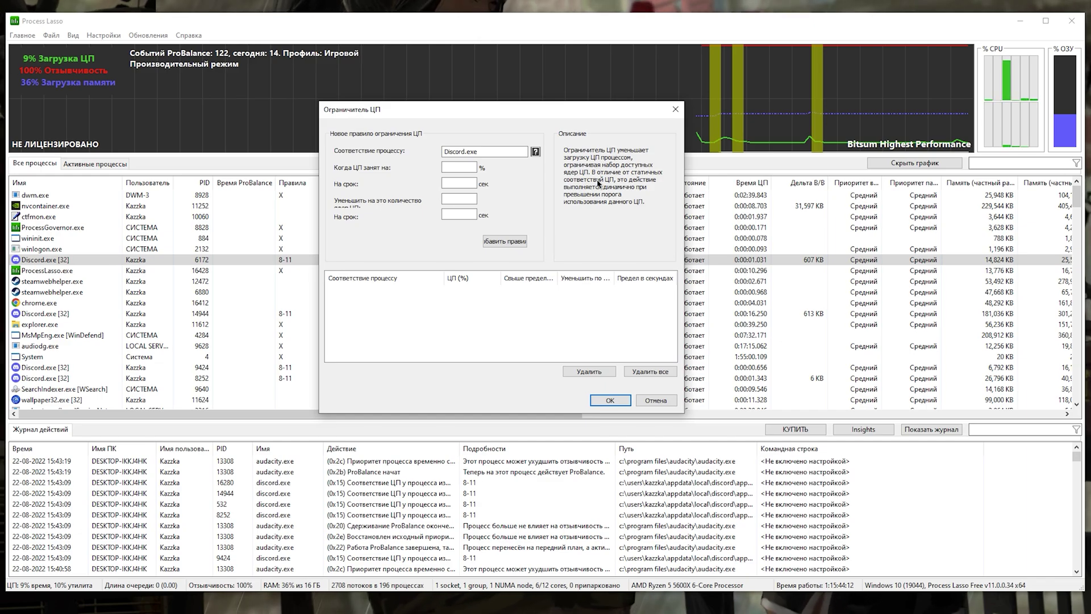
left_click(463, 168)
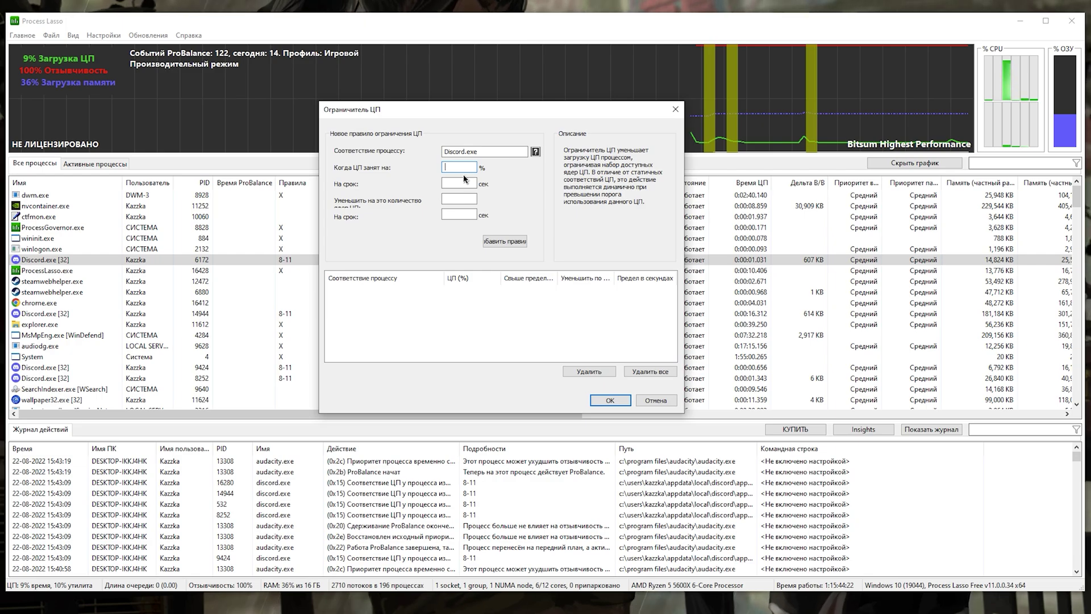
type("70")
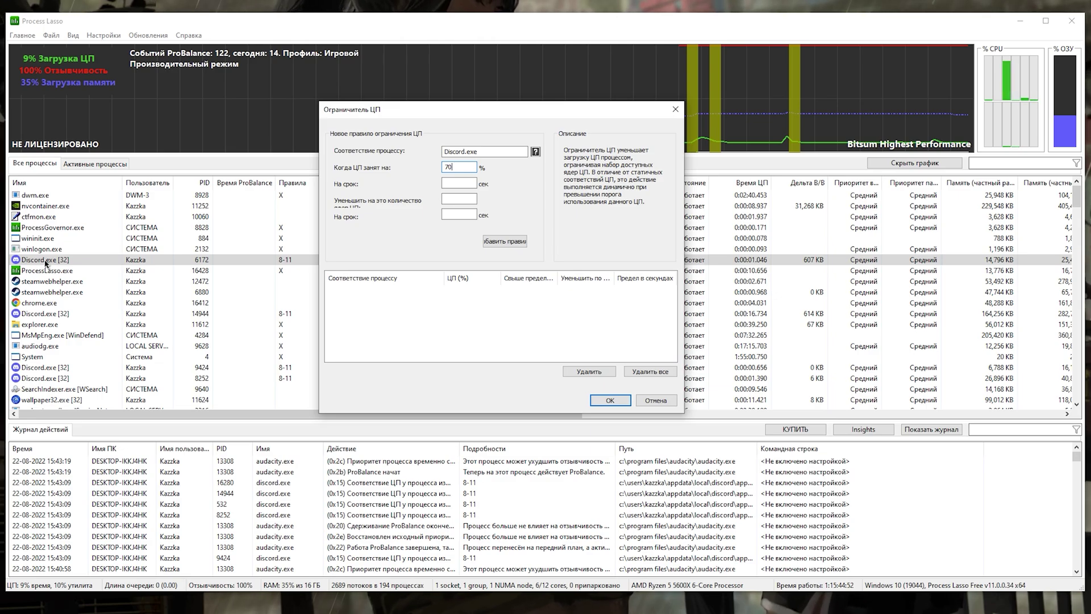
left_click(463, 184)
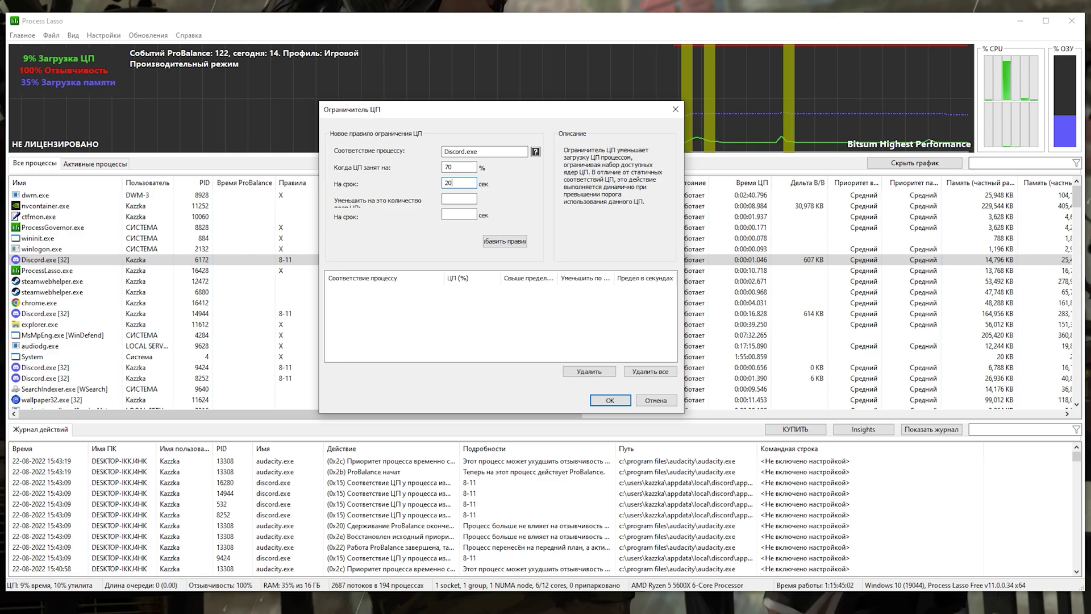
key("Return")
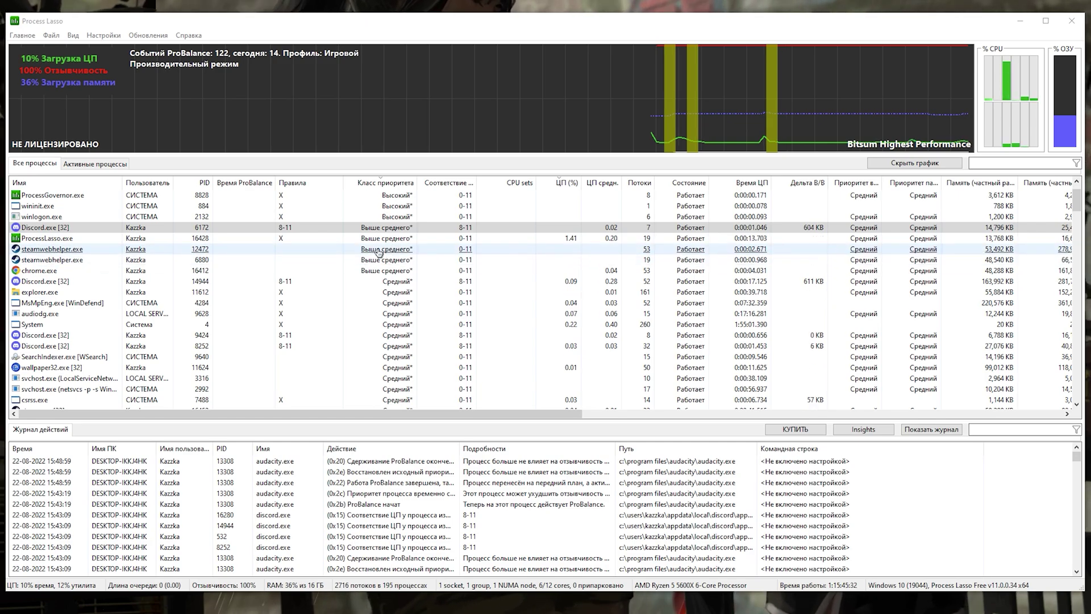
Set the current CPU priority of the steamwebhelper.exe processes with PID 12472 and 6880 to "Ниже среднего"
right_click(26, 241)
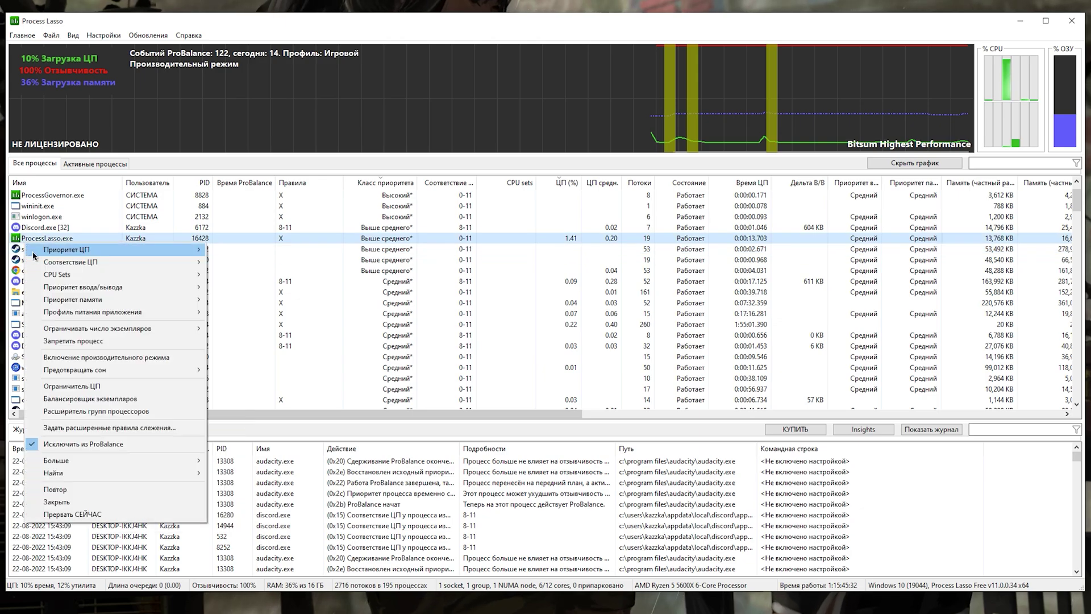
right_click(23, 251)
mouse_move(62, 256)
mouse_move(238, 257)
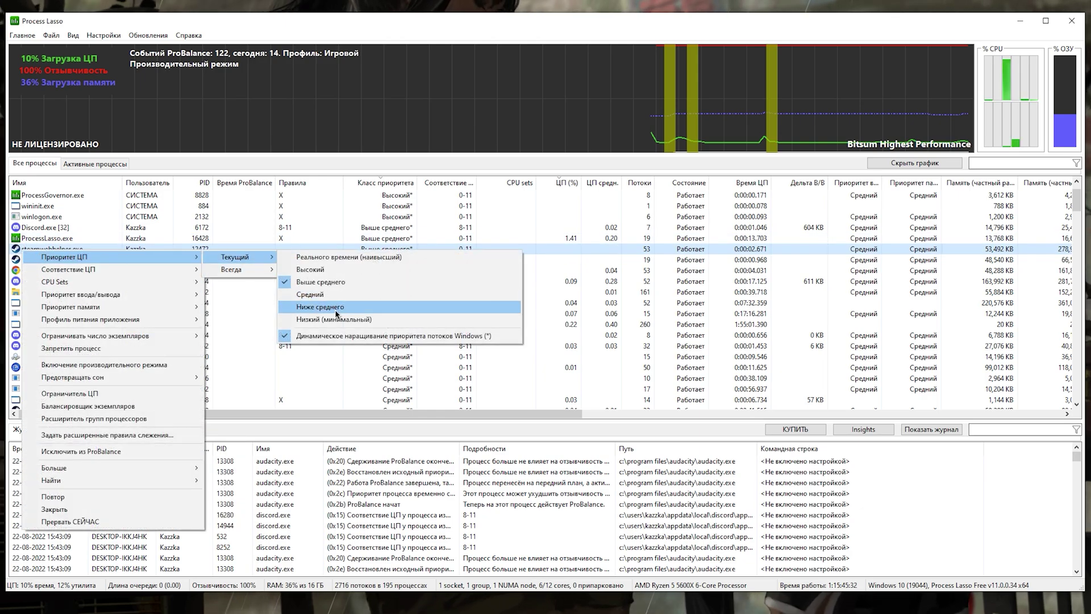
left_click(336, 307)
right_click(56, 251)
mouse_move(103, 259)
mouse_move(307, 262)
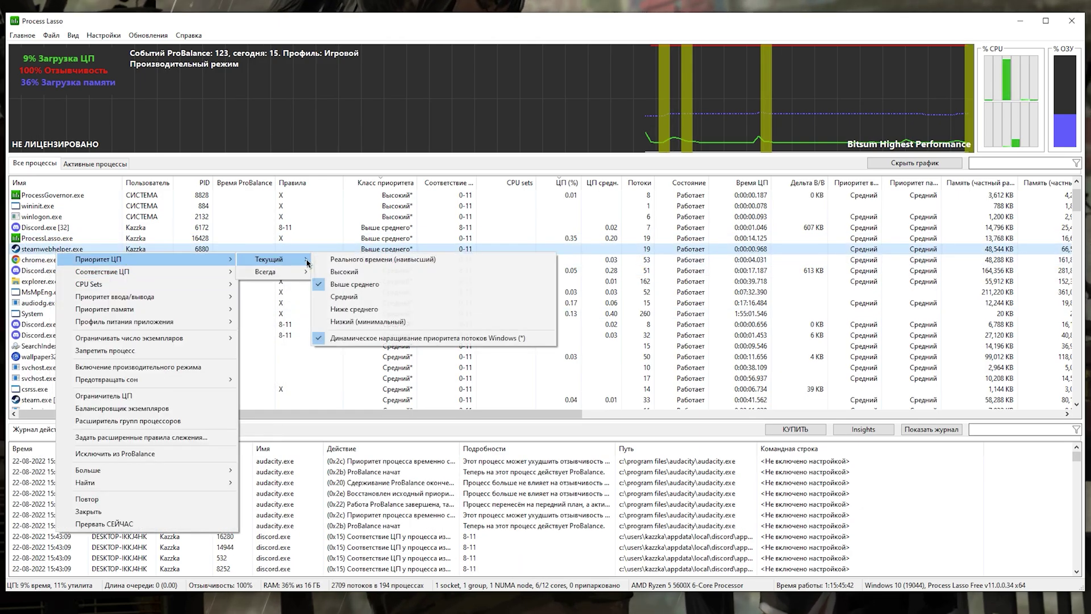
left_click(352, 308)
Set the current CPU priority of the chrome.exe process with PID 16412 to "Ниже среднего"
right_click(42, 260)
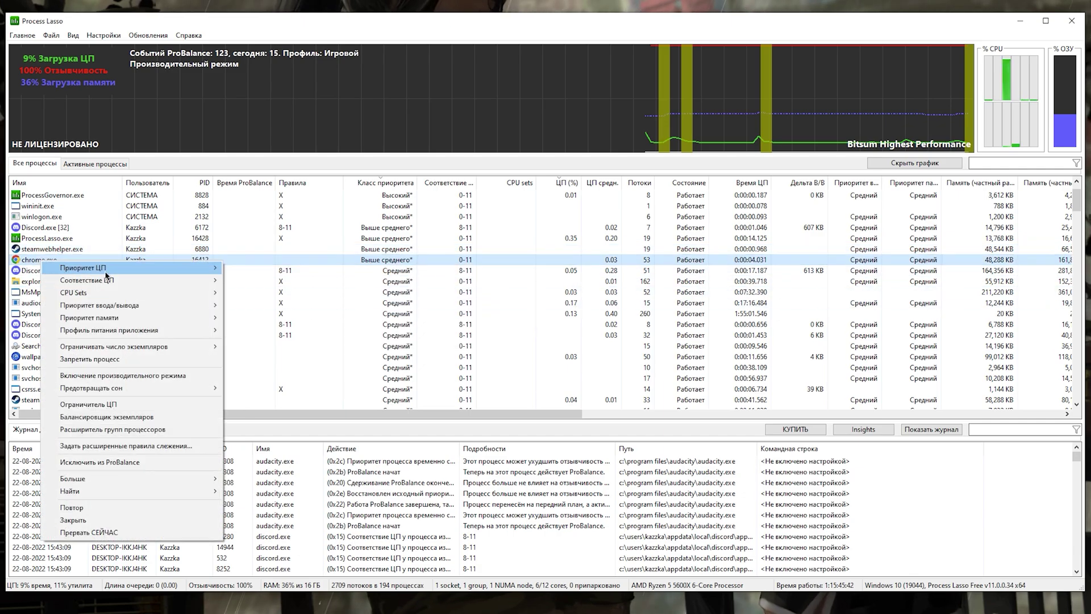
mouse_move(106, 273)
mouse_move(258, 268)
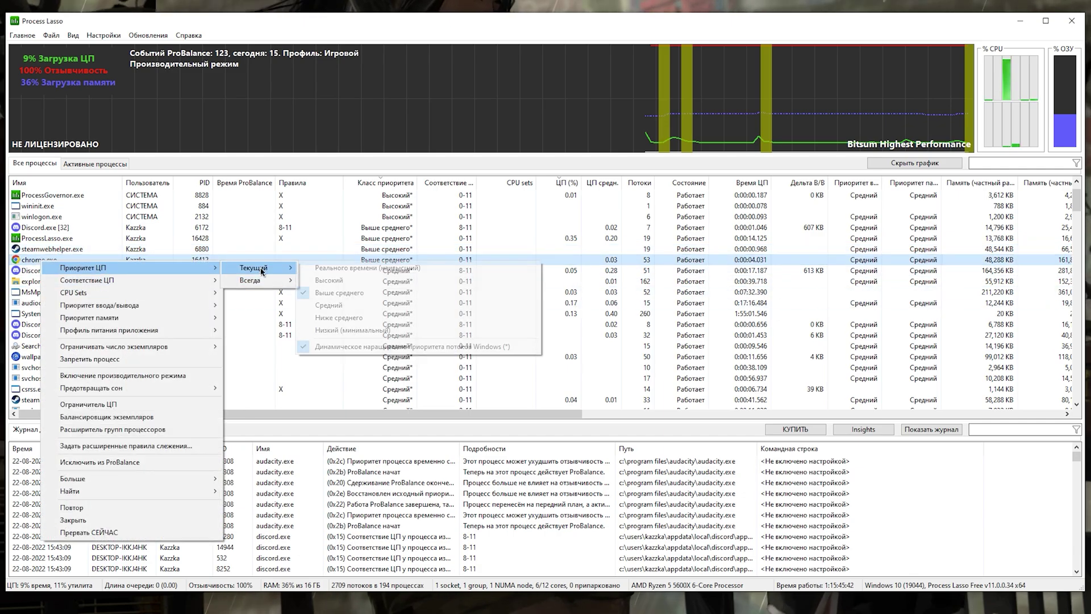
left_click(327, 320)
right_click(50, 260)
mouse_move(96, 268)
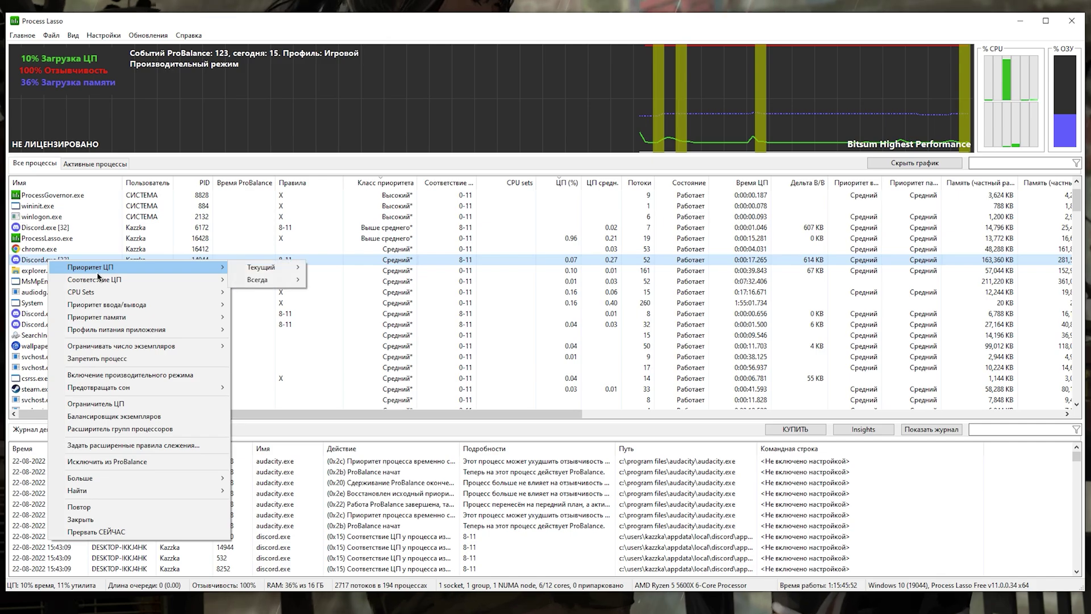
left_click(70, 228)
scroll(70, 228, "down", 2)
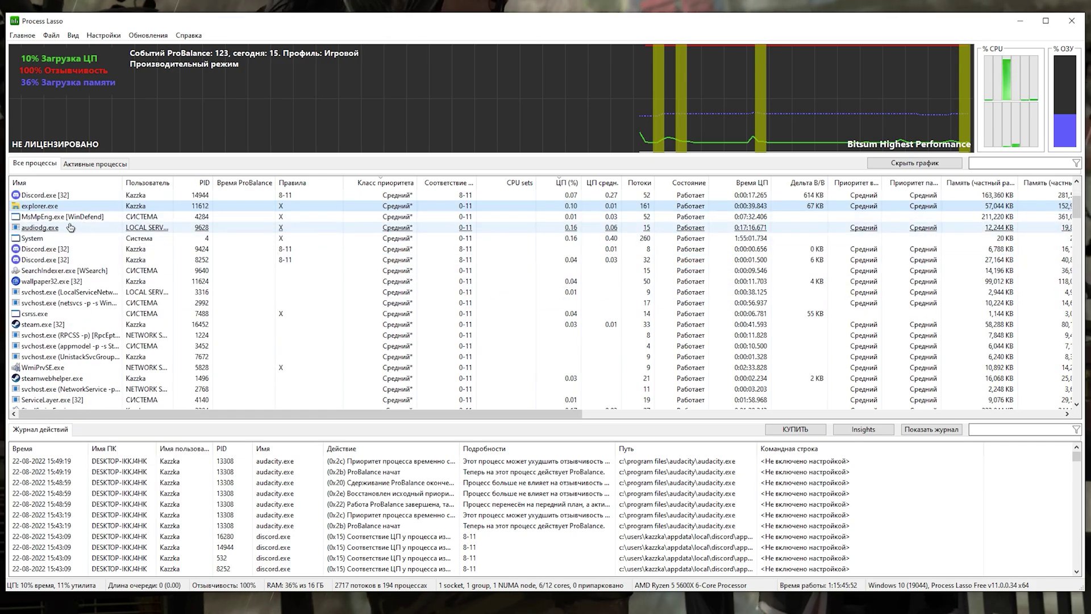
scroll(71, 227, "down", 1)
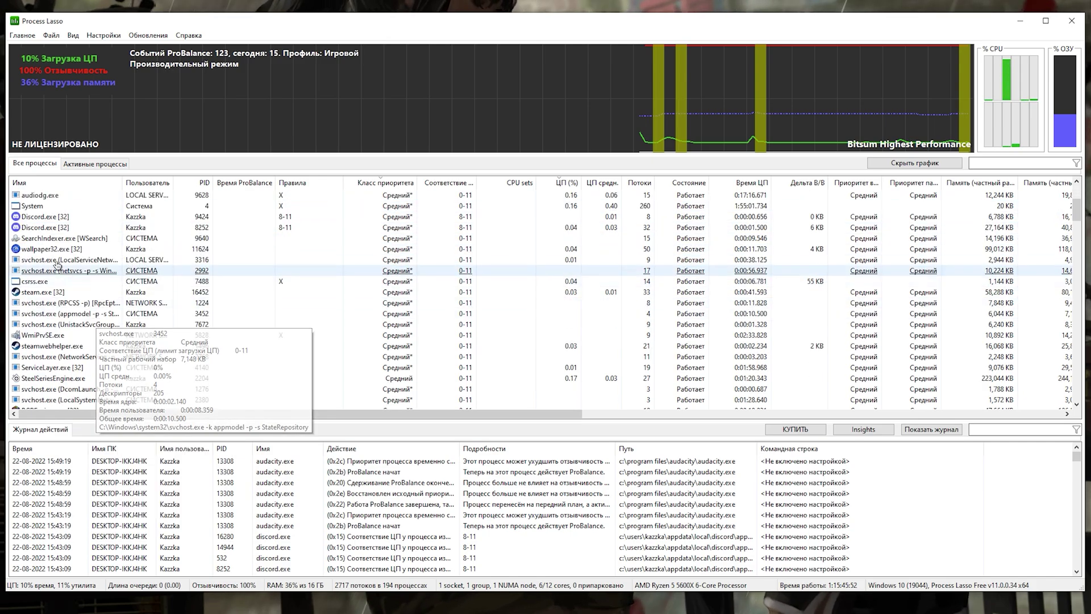
right_click(50, 218)
key("Escape")
Set the current CPU priority of wallpaper32.exe to "Ниже среднего"
scroll(53, 223, "down", 1)
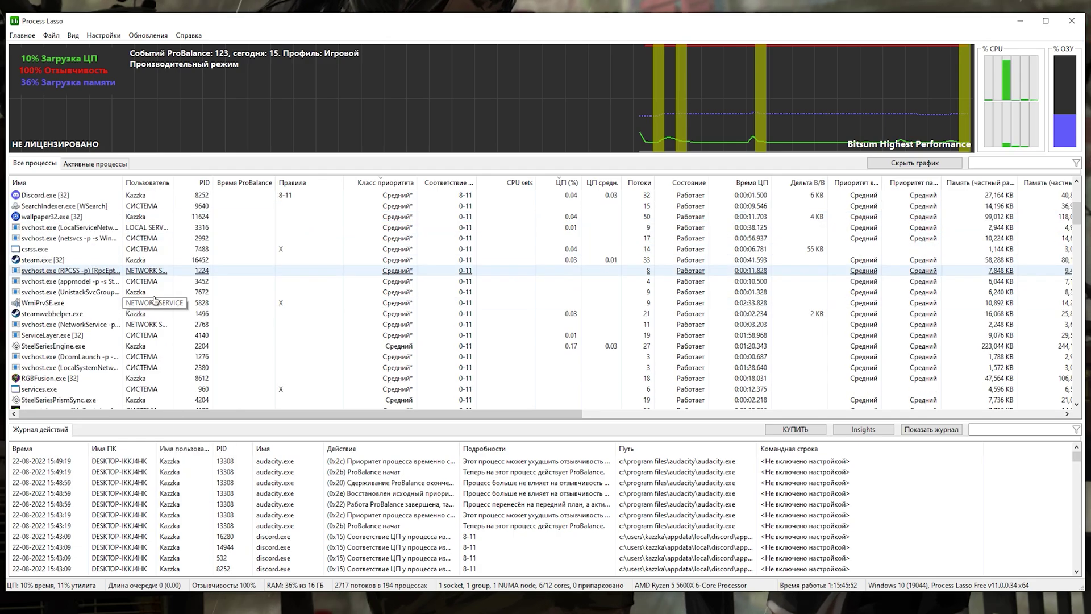
right_click(53, 223)
mouse_move(113, 226)
mouse_move(273, 225)
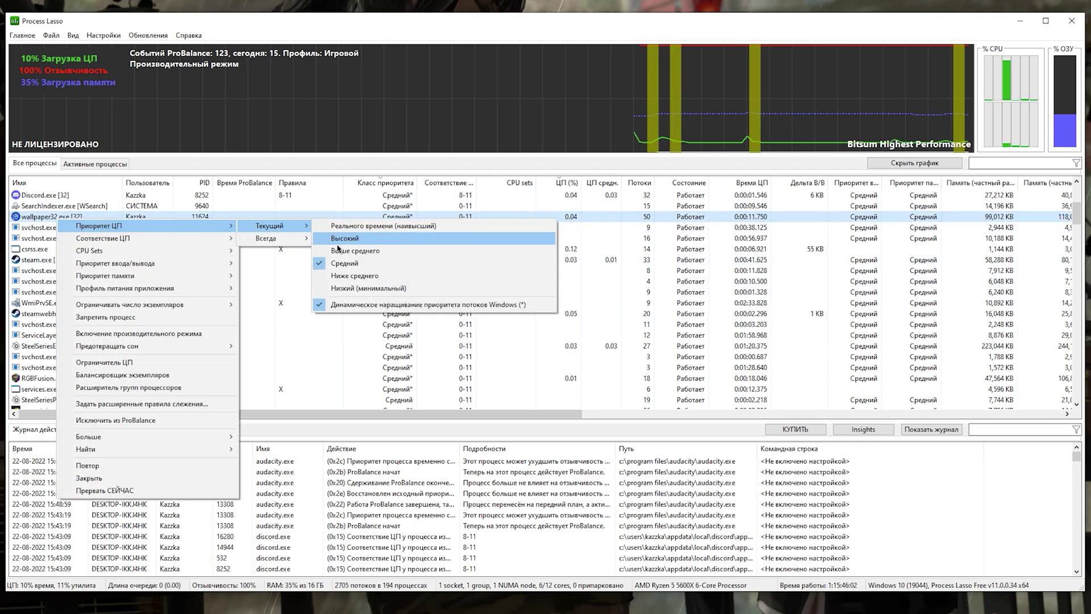
left_click(355, 275)
Set the current CPU priority of steam.exe and of the steamwebhelper.exe process with PID 1496 to "Ниже среднего"
scroll(48, 227, "down", 2)
right_click(47, 198)
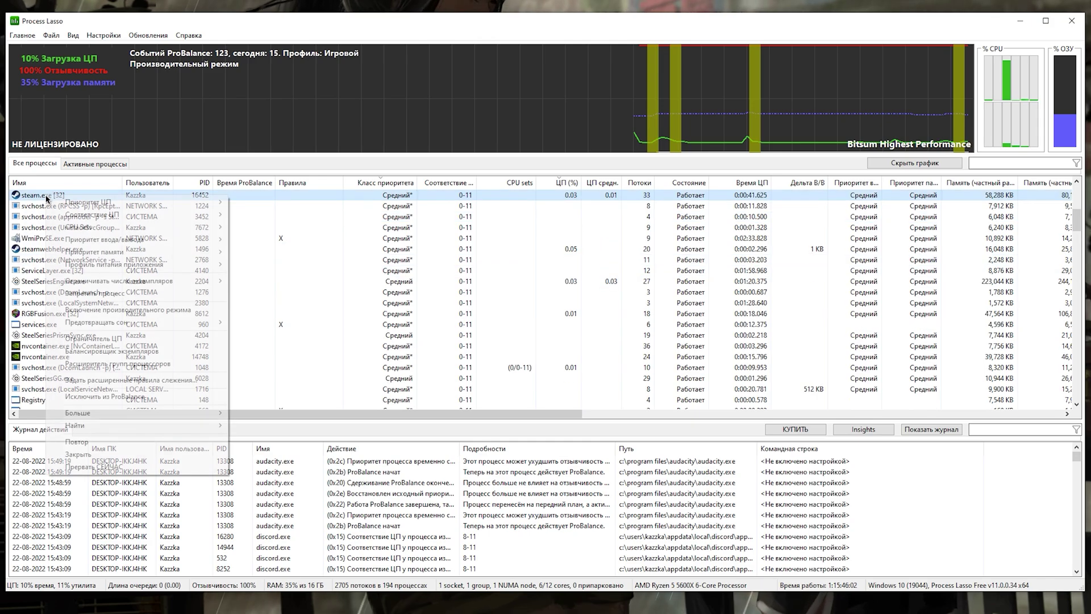
mouse_move(88, 202)
mouse_move(250, 217)
left_click(387, 250)
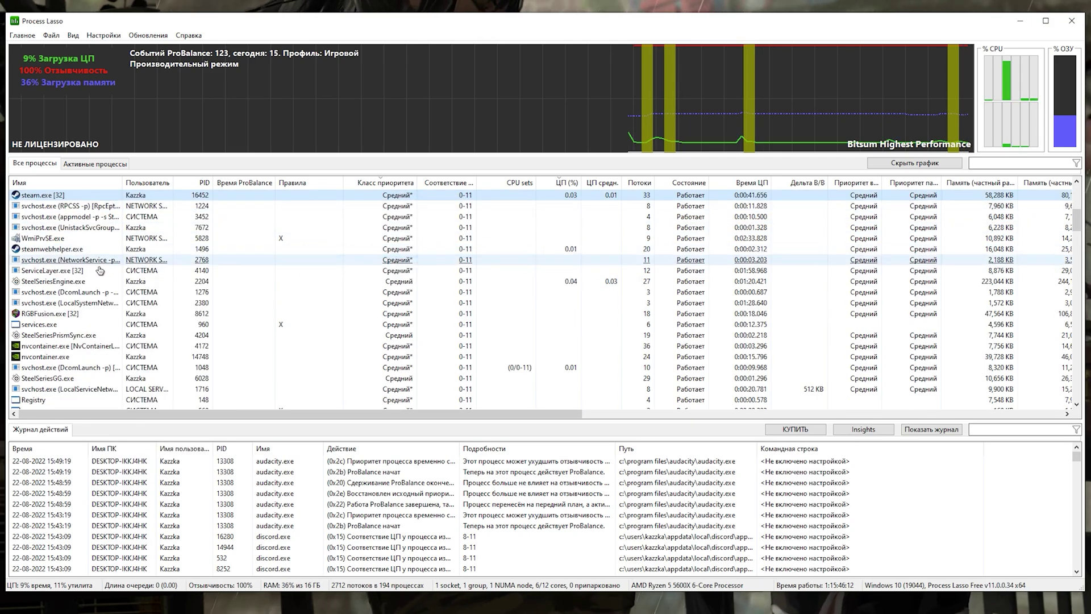
scroll(86, 250, "down", 1)
right_click(54, 217)
mouse_move(97, 219)
mouse_move(267, 232)
left_click(355, 274)
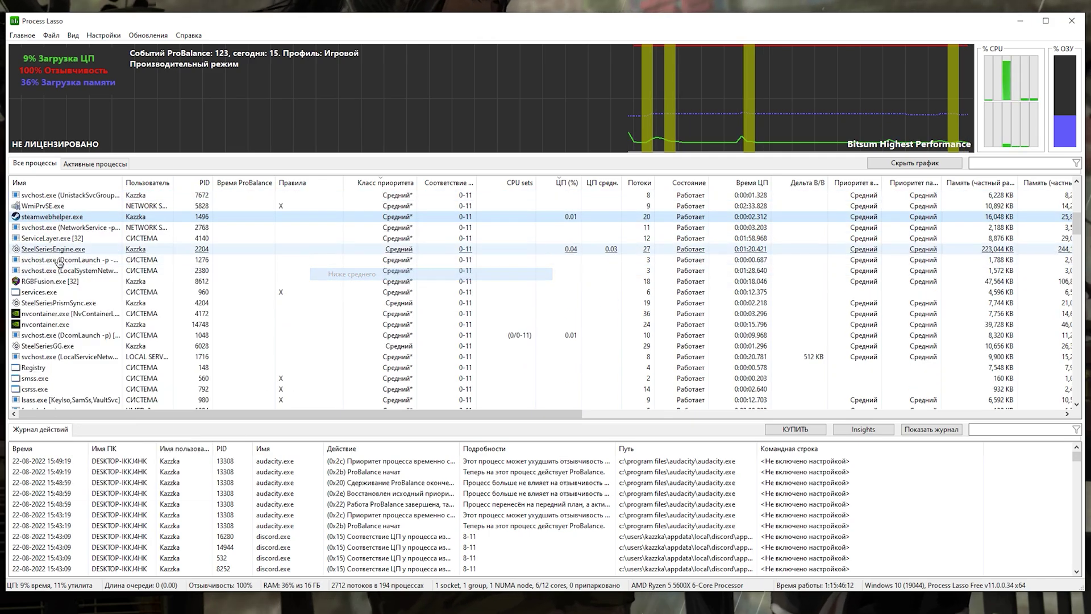
Set the current CPU priority of SteelSeriesEngine.exe to "Ниже среднего"
scroll(54, 238, "down", 1)
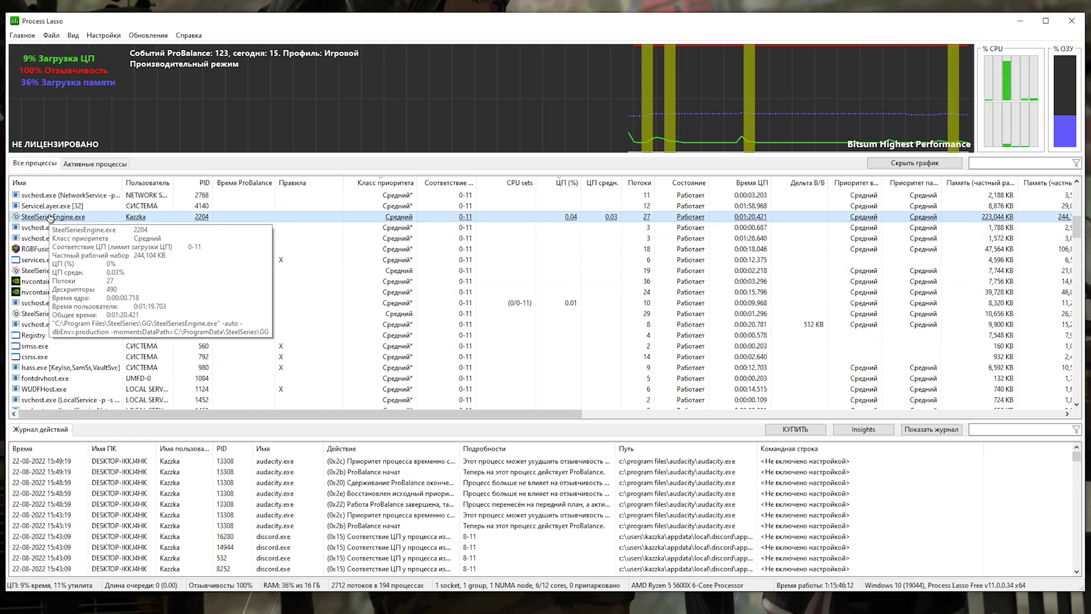
right_click(50, 216)
mouse_move(97, 221)
mouse_move(264, 221)
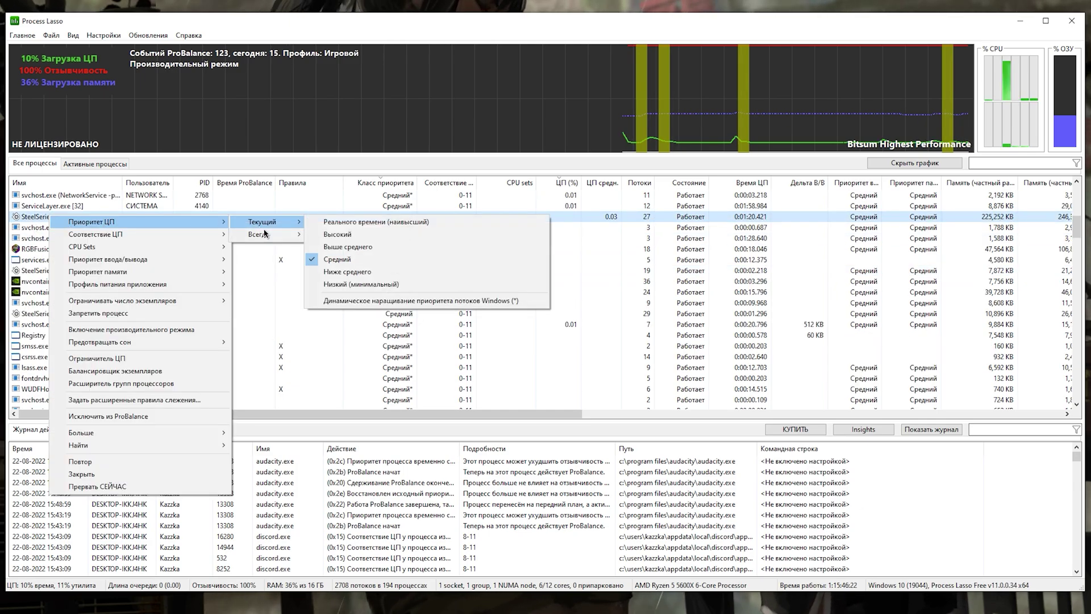
left_click(354, 275)
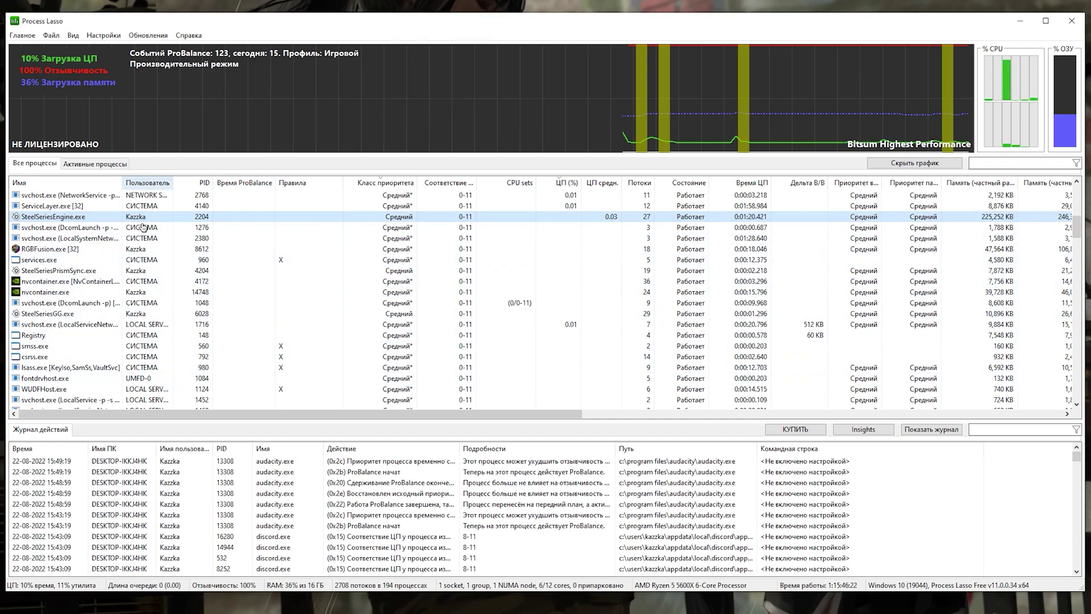
Set the current CPU priority of RGBFusion.exe to "Низкий (минимальный)"
scroll(136, 222, "down", 2)
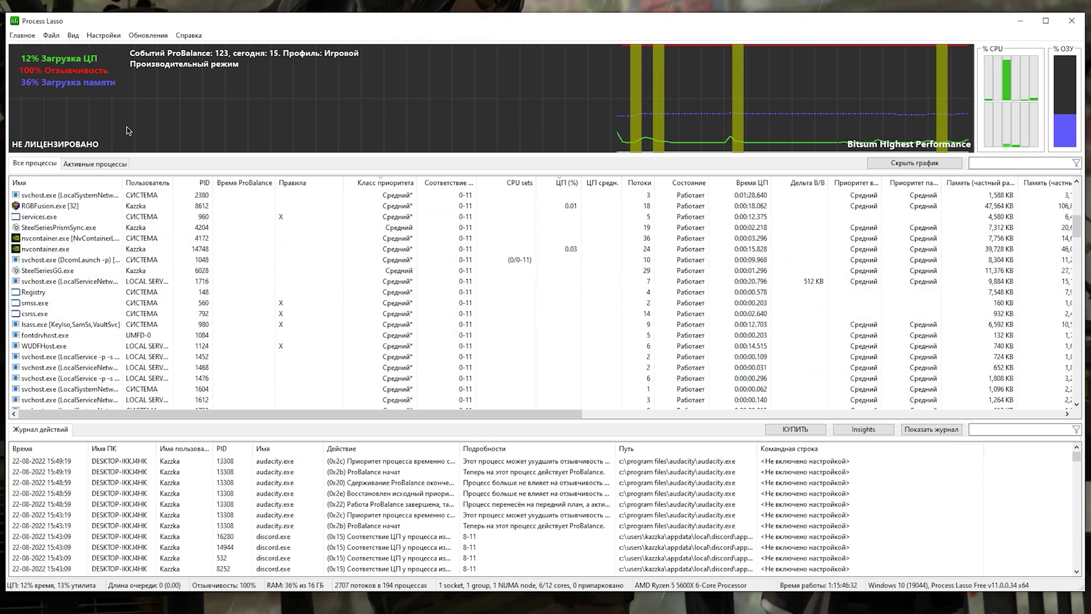
scroll(62, 227, "up", 1)
right_click(53, 239)
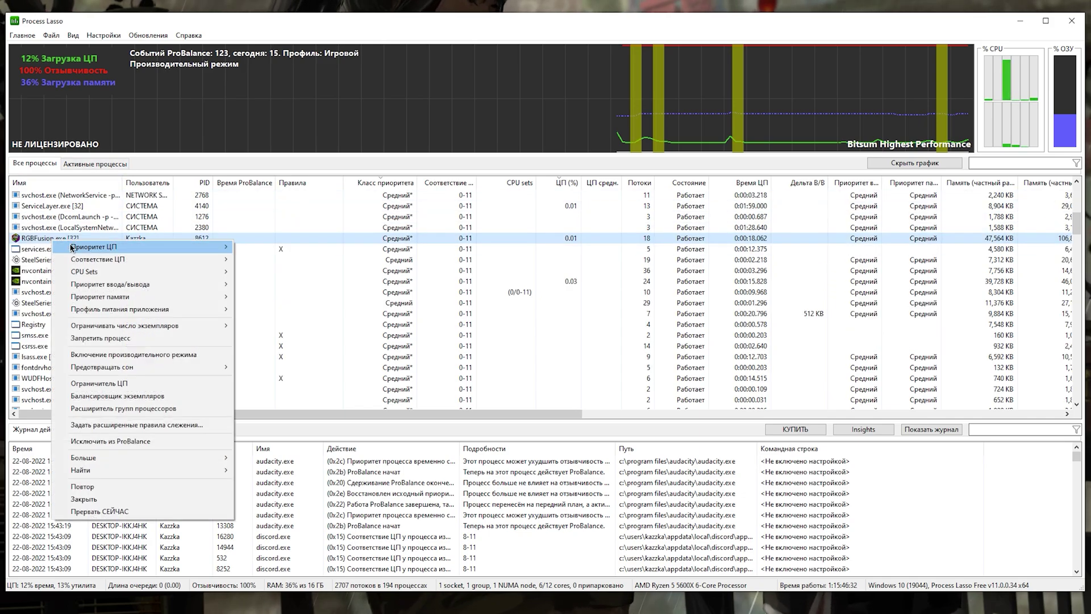
mouse_move(108, 253)
mouse_move(262, 247)
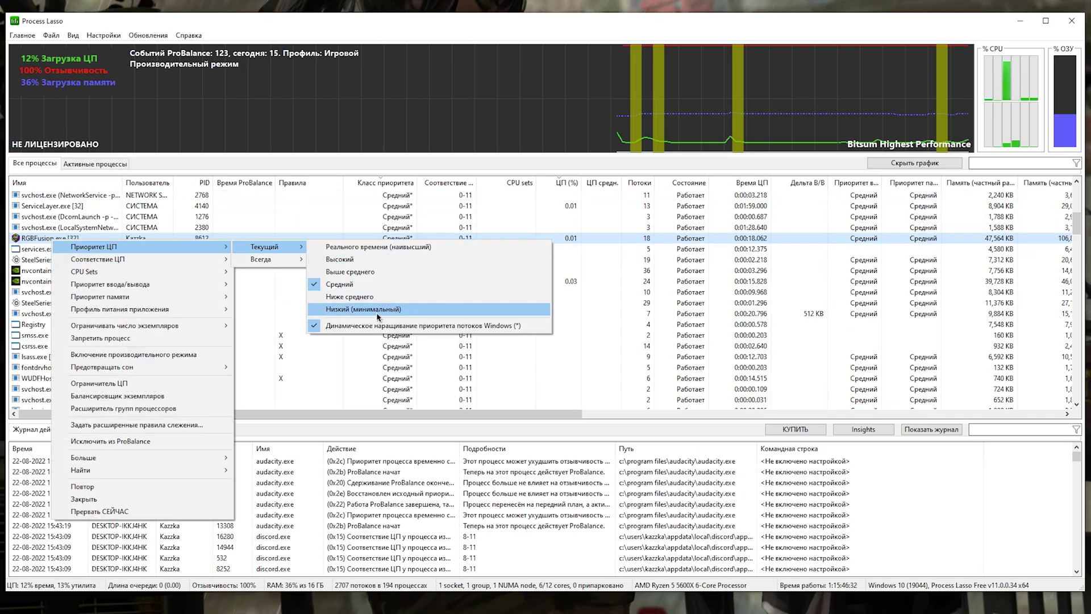
left_click(362, 310)
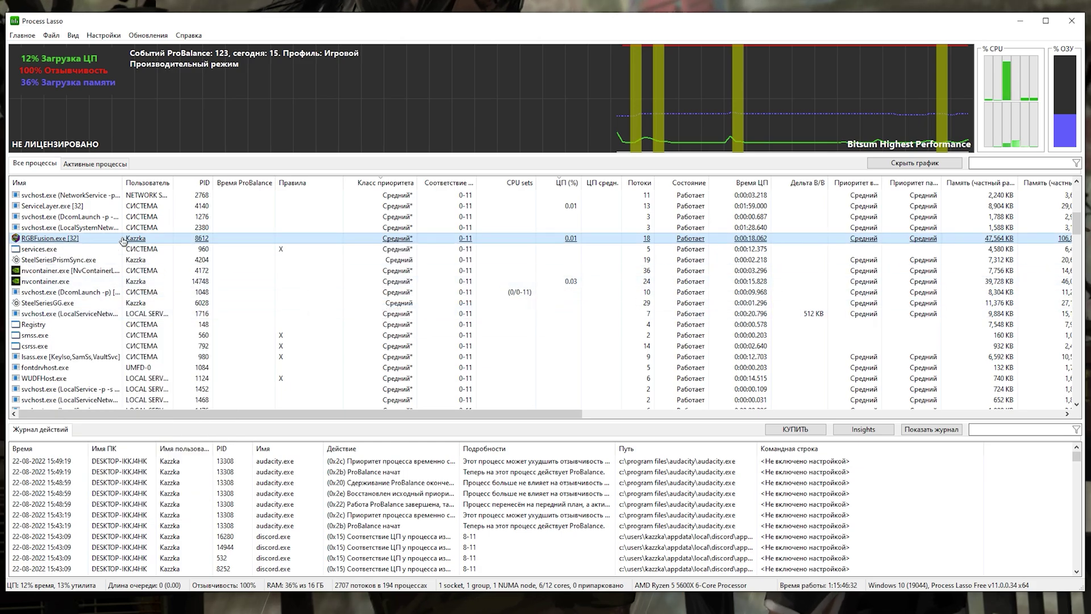
Set the current CPU priority of SteelSeriesGG.exe to "Низкий (минимальный)"
scroll(170, 284, "down", 2)
right_click(59, 228)
mouse_move(108, 234)
mouse_move(269, 234)
left_click(371, 298)
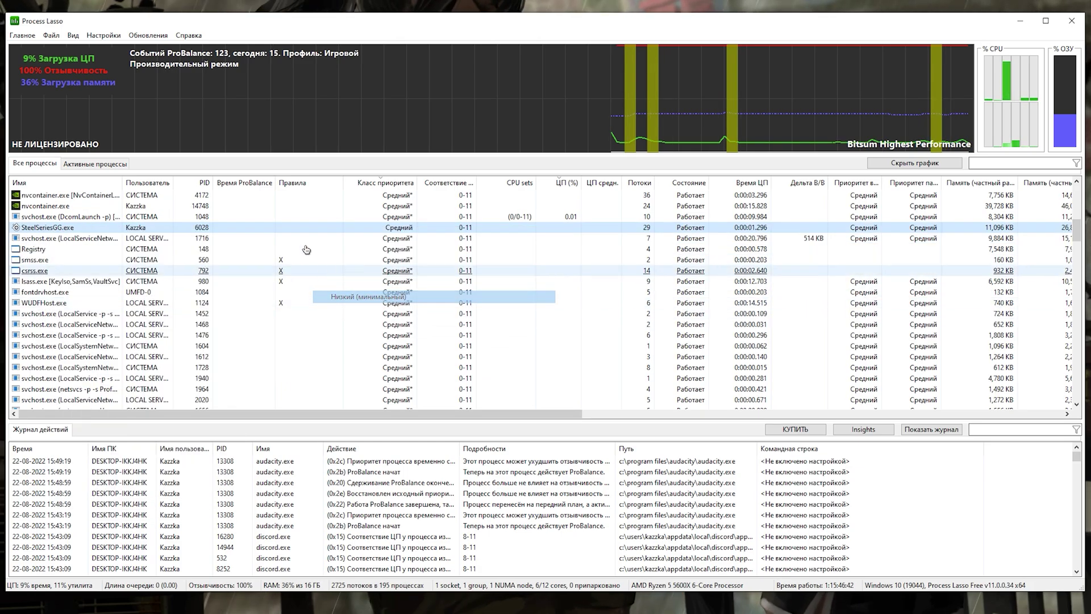
Look through the remaining background processes for more candidates to restrict, and view the available configuration profiles
scroll(131, 260, "down", 5)
scroll(131, 259, "up", 1)
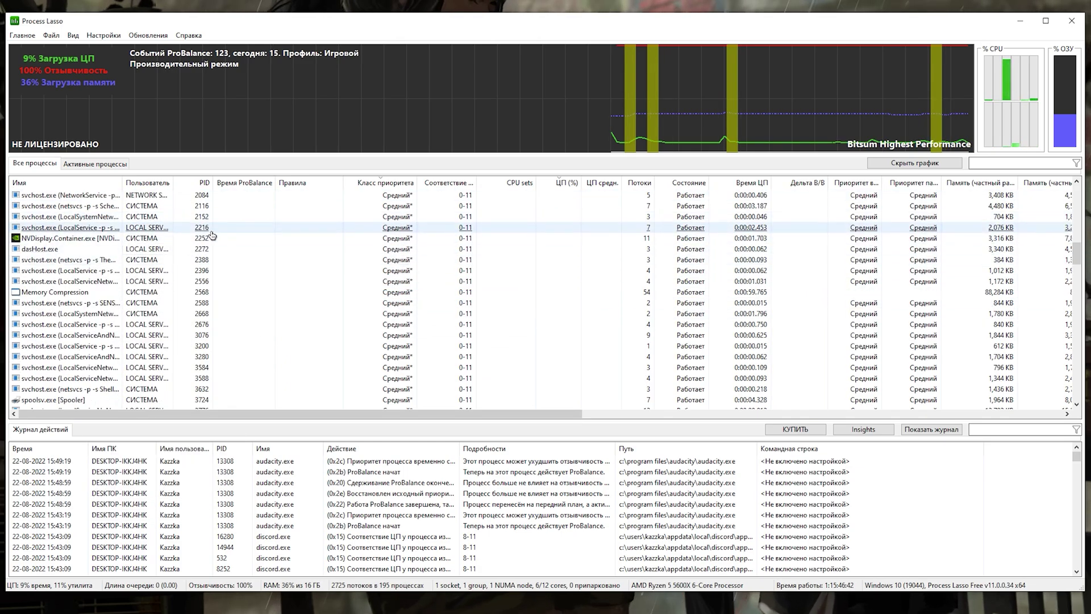
mouse_move(102, 330)
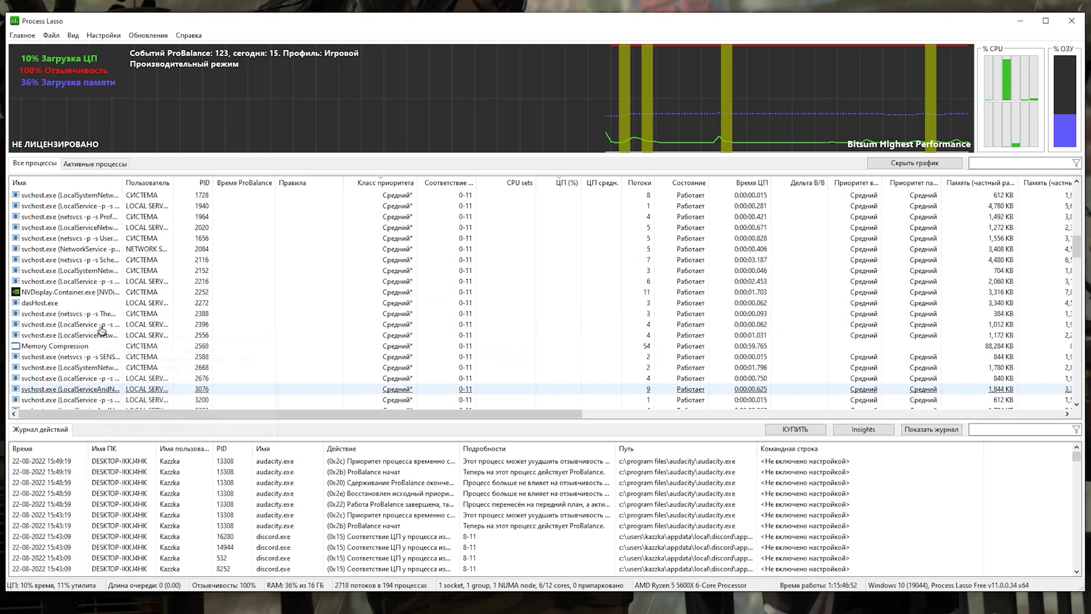
scroll(92, 301, "down", 8)
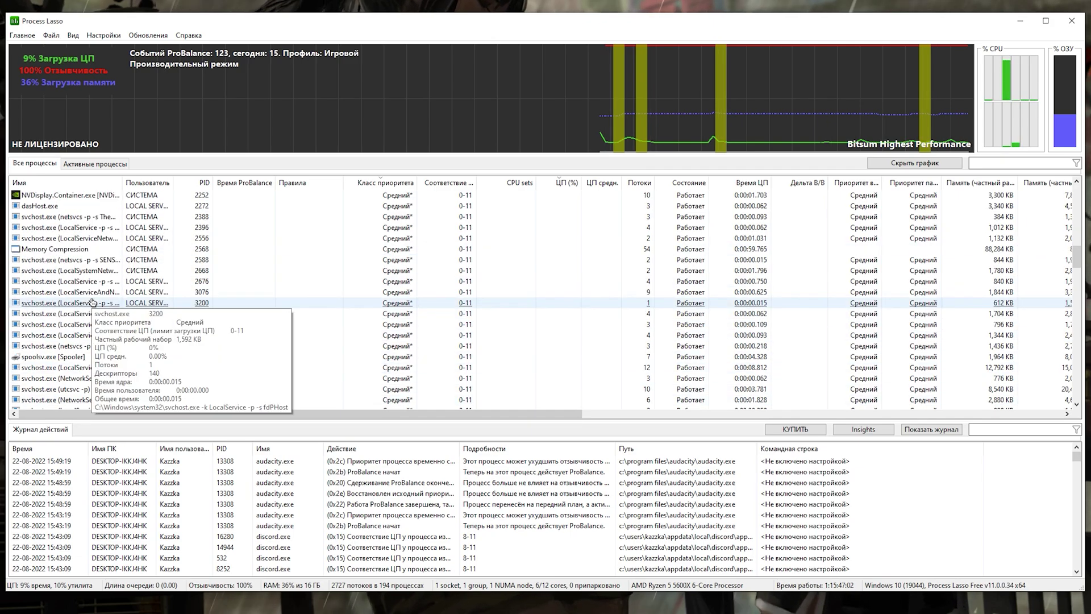
scroll(91, 290, "down", 5)
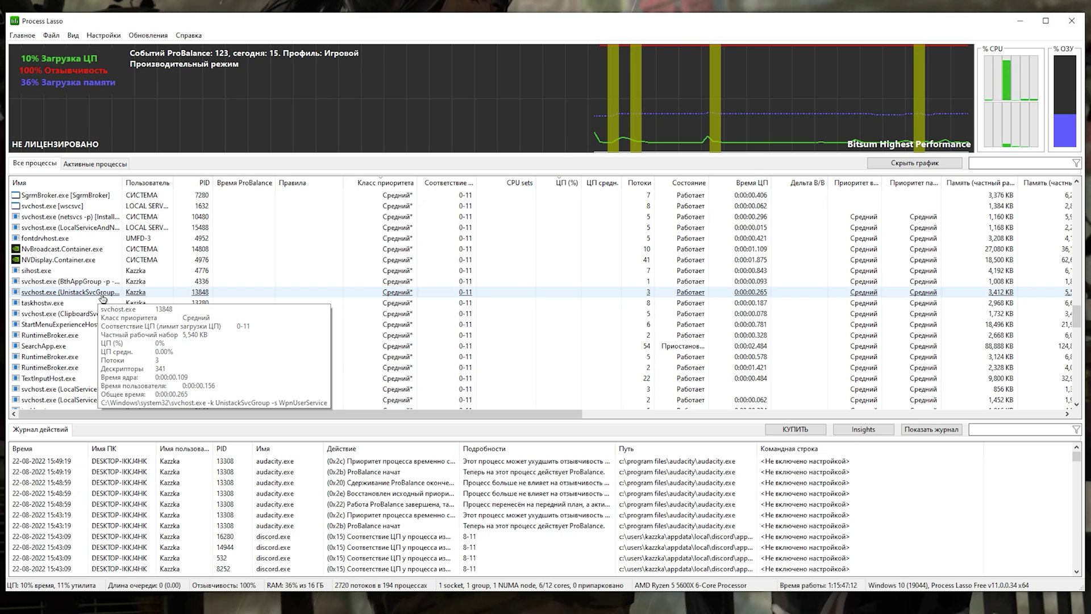
scroll(102, 298, "down", 2)
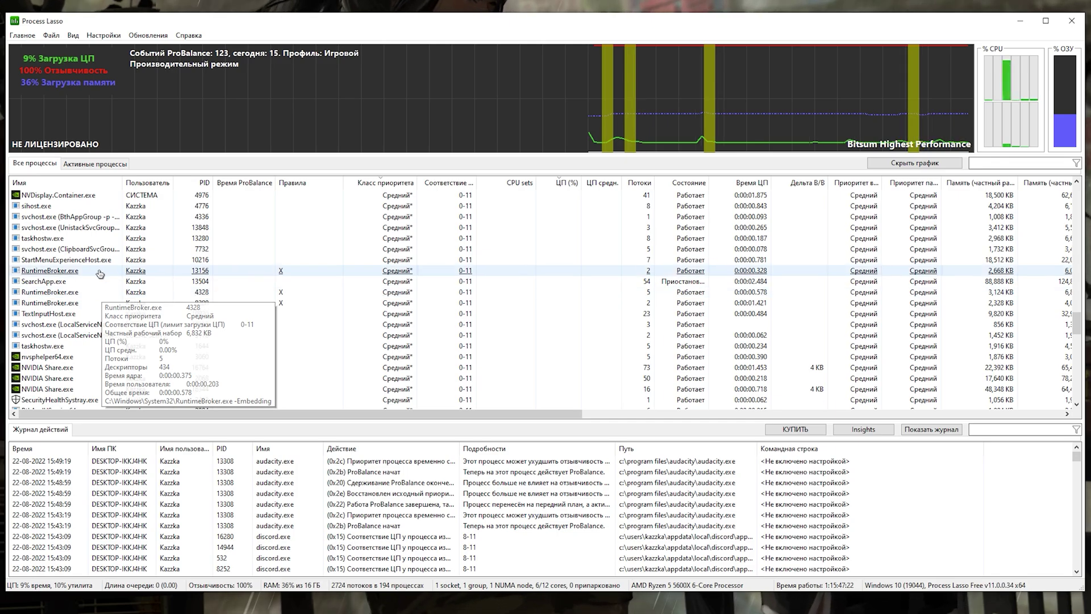
left_click(51, 36)
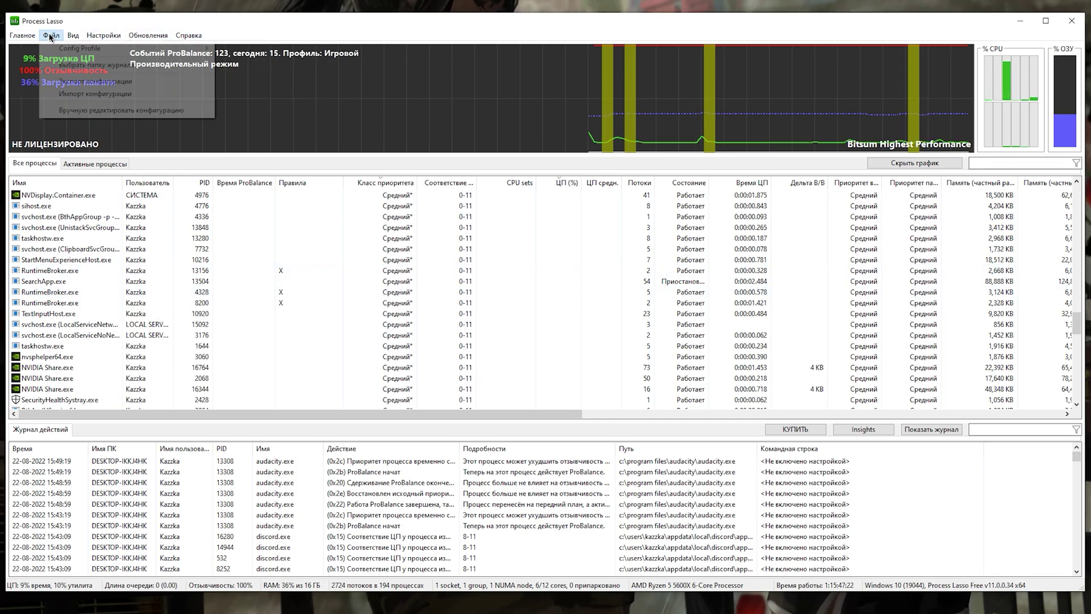
mouse_move(63, 50)
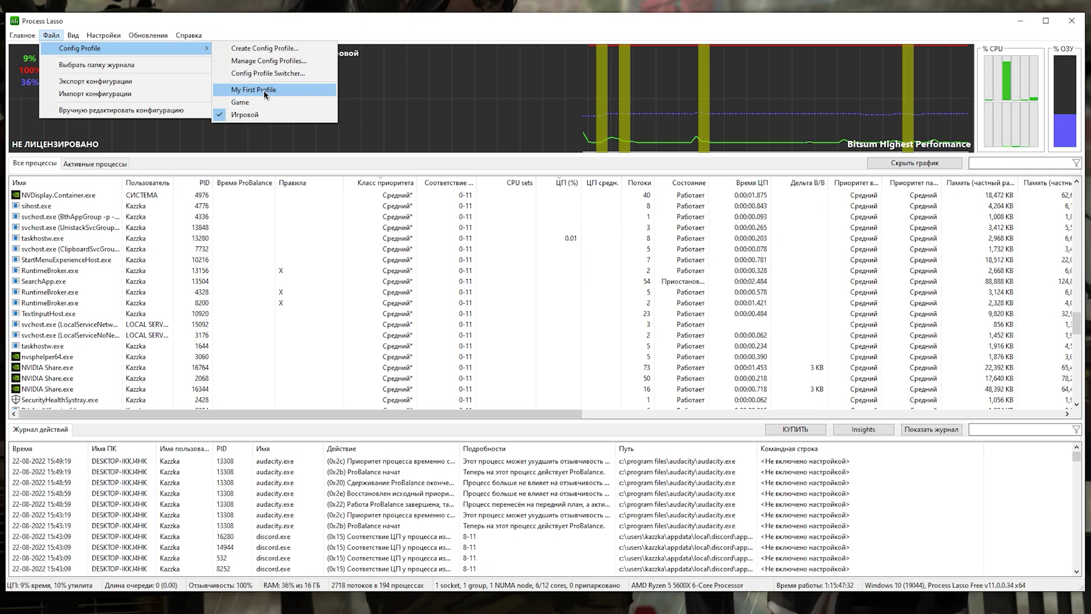
Set the current CPU priority of vgtray.exe to "Низкий (минимальный)"
scroll(284, 295, "down", 6)
right_click(41, 228)
mouse_move(170, 236)
mouse_move(256, 237)
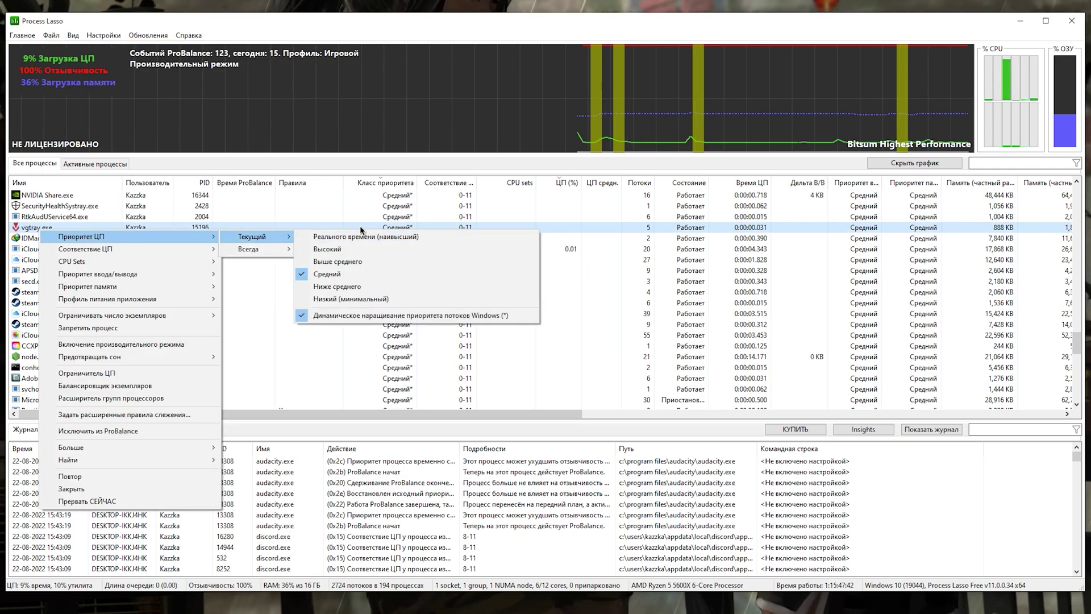
left_click(351, 298)
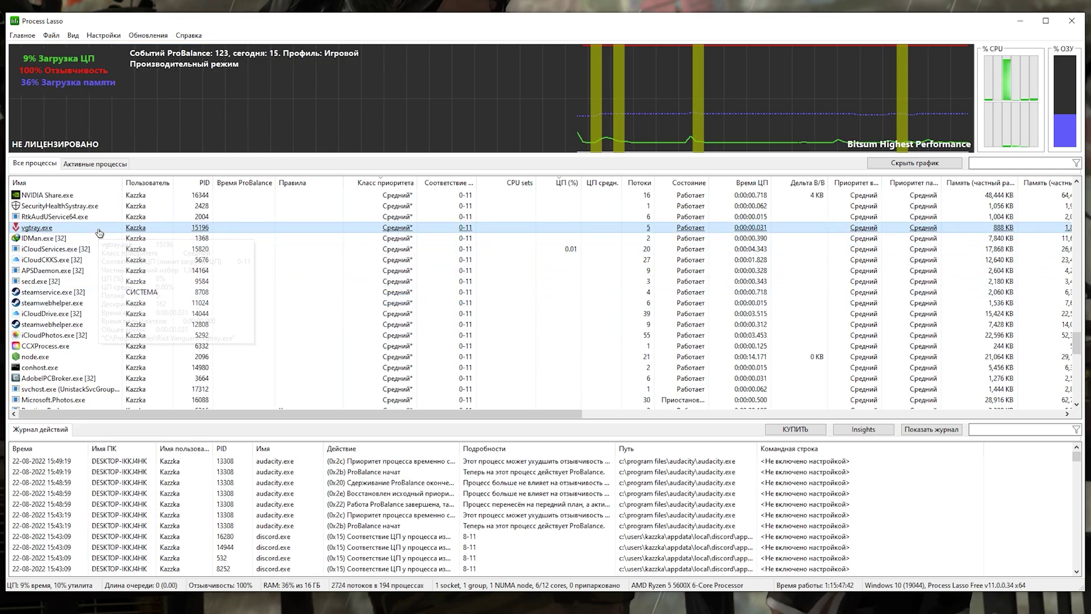
Look through the rest of the process list down to the low-priority processes at its end
scroll(79, 239, "down", 2)
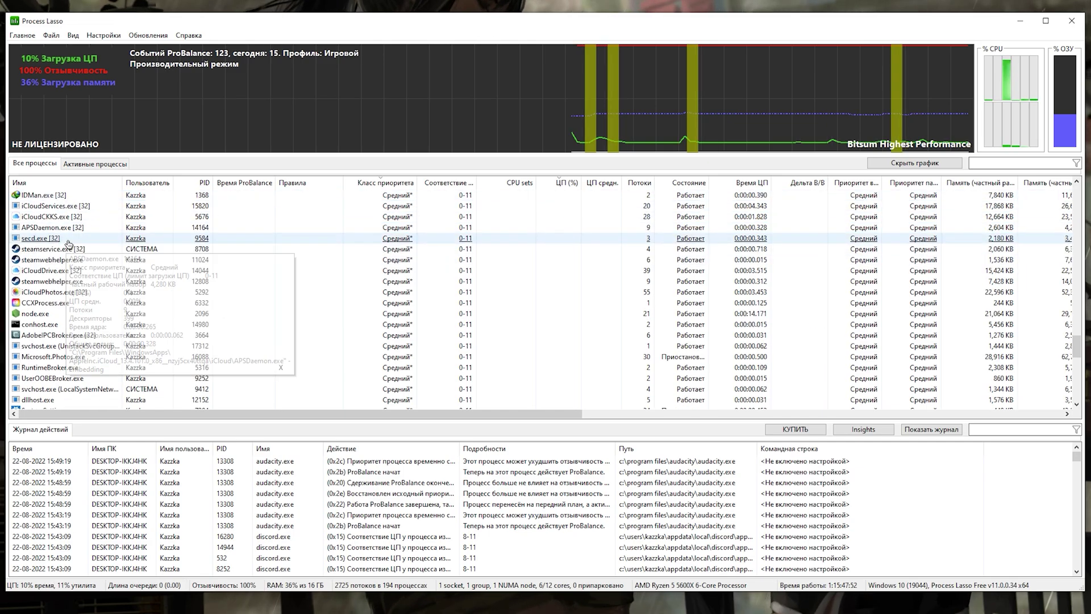
scroll(68, 243, "down", 1)
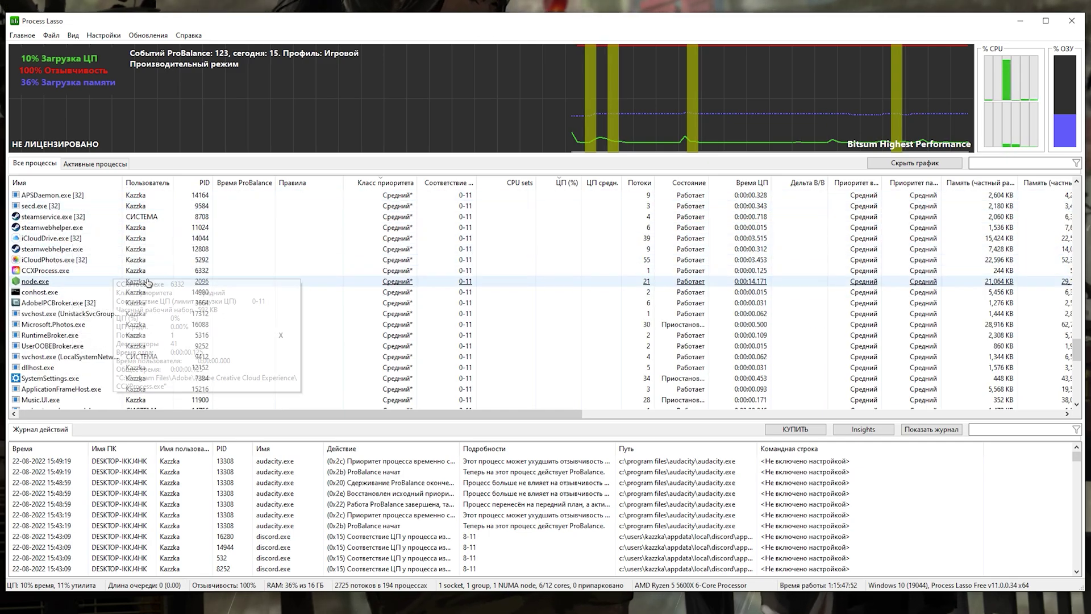
scroll(85, 318, "down", 5)
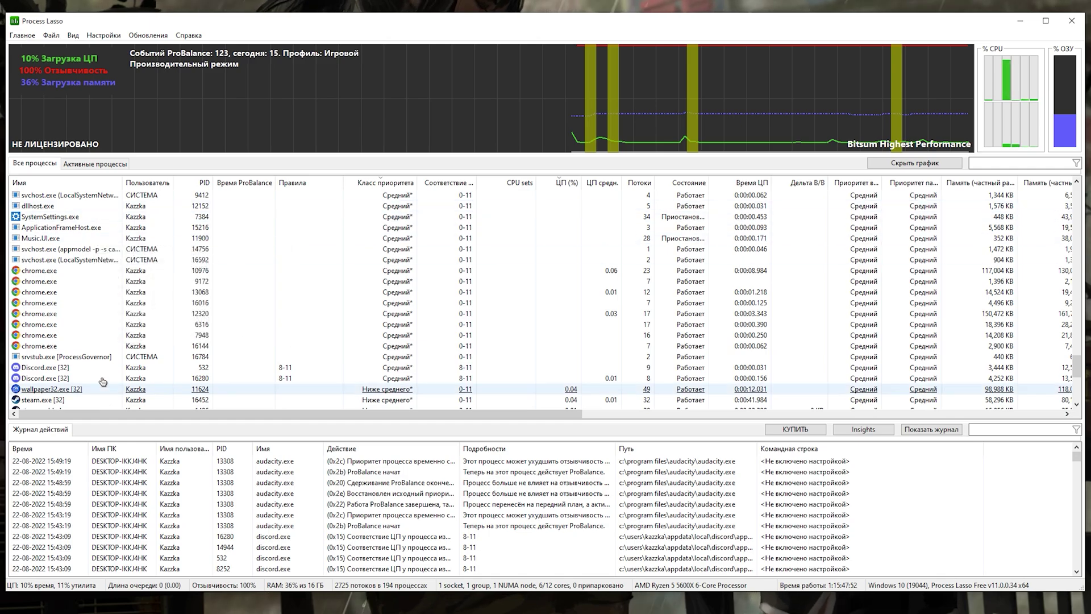
scroll(103, 382, "down", 5)
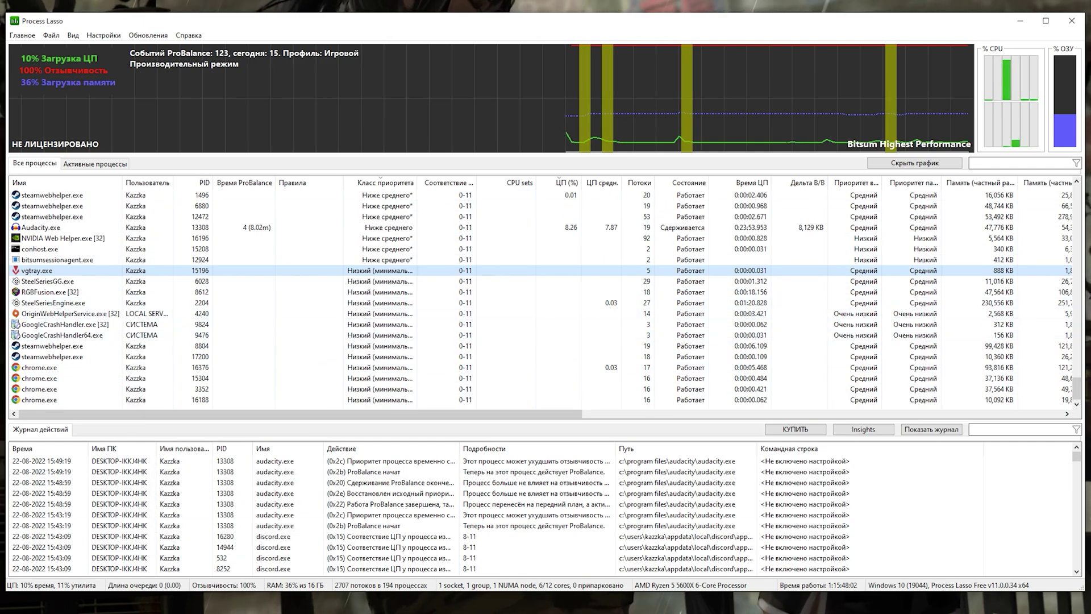
key("ctrl+shift+Escape")
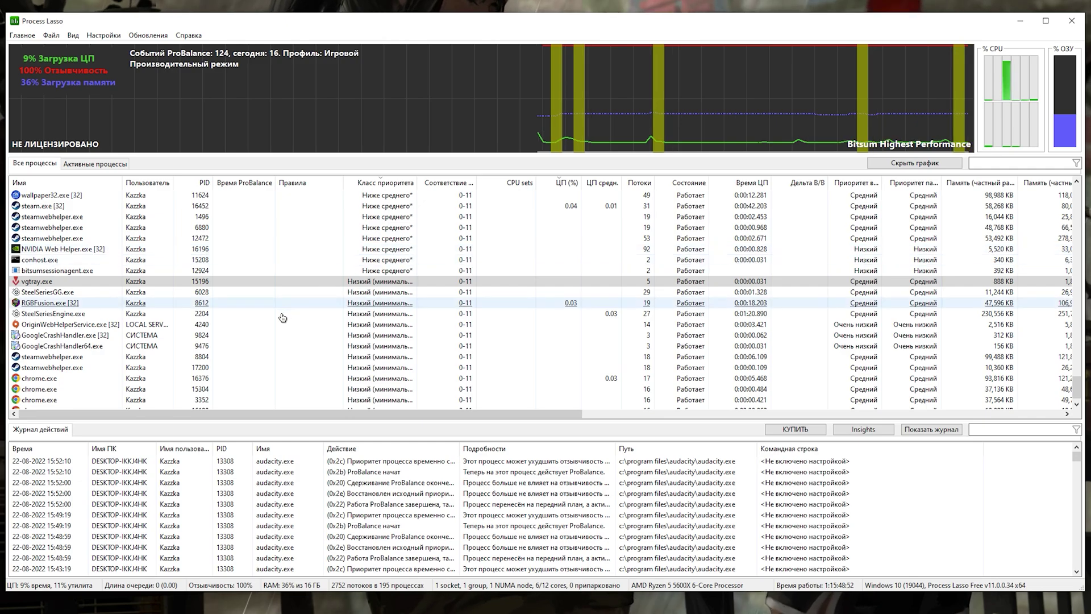
scroll(188, 319, "down", 1)
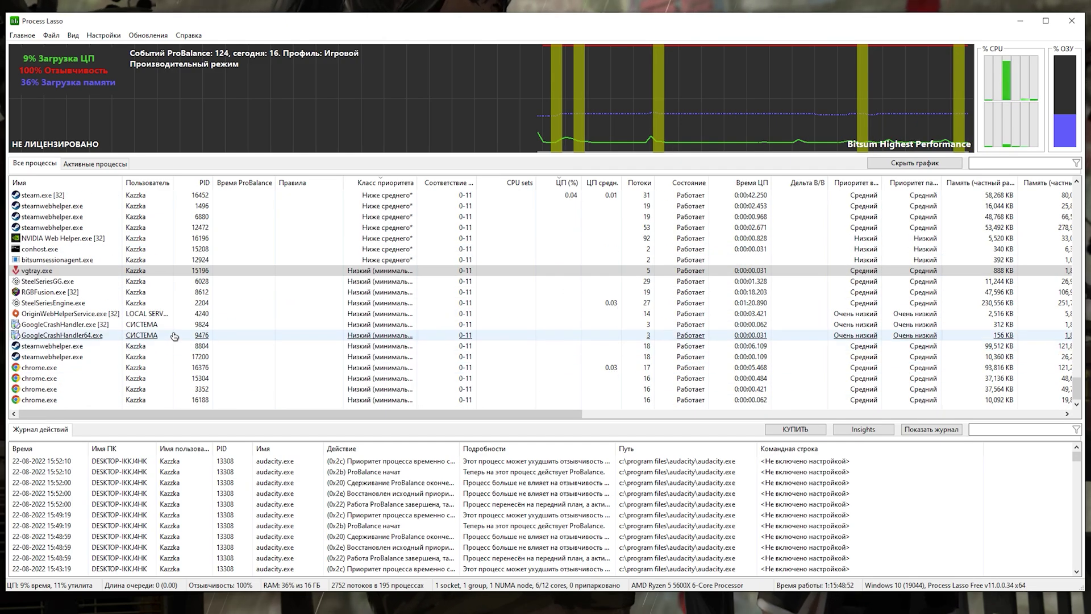
Restrict the current CPU affinity of vgtray.exe to cores 8–11 by excluding cores 0–7
right_click(35, 270)
mouse_move(64, 289)
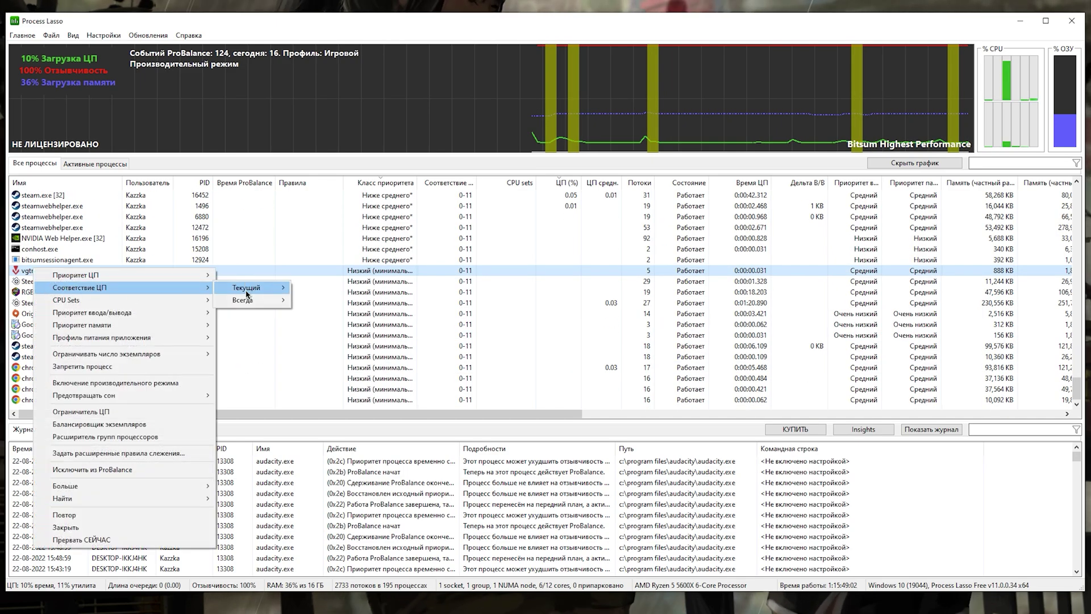
mouse_move(250, 300)
left_click(354, 285)
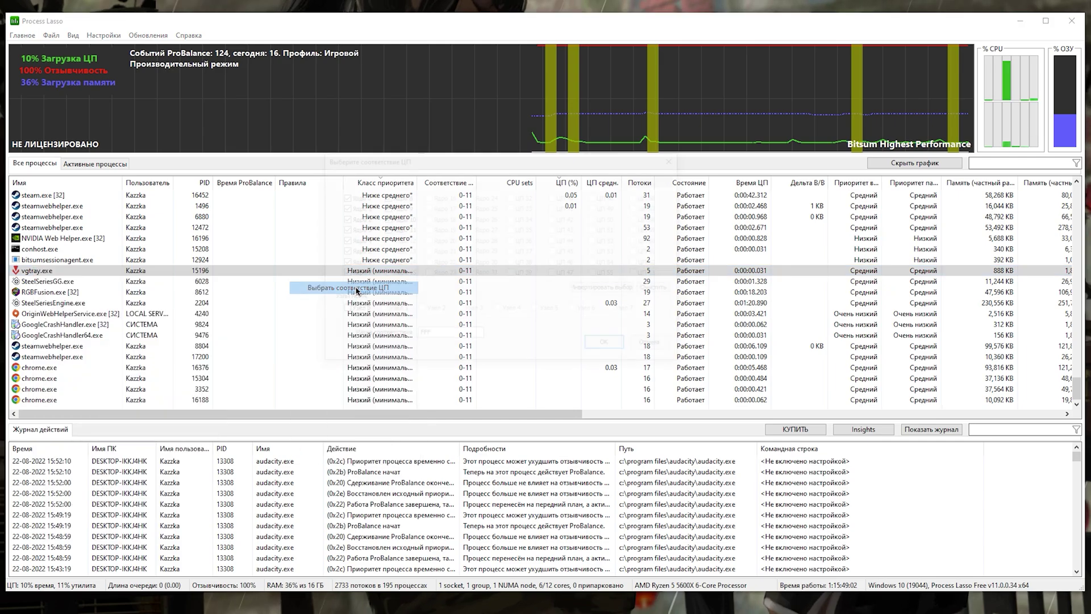
left_click(354, 218)
left_click(354, 229)
left_click(354, 241)
left_click(354, 251)
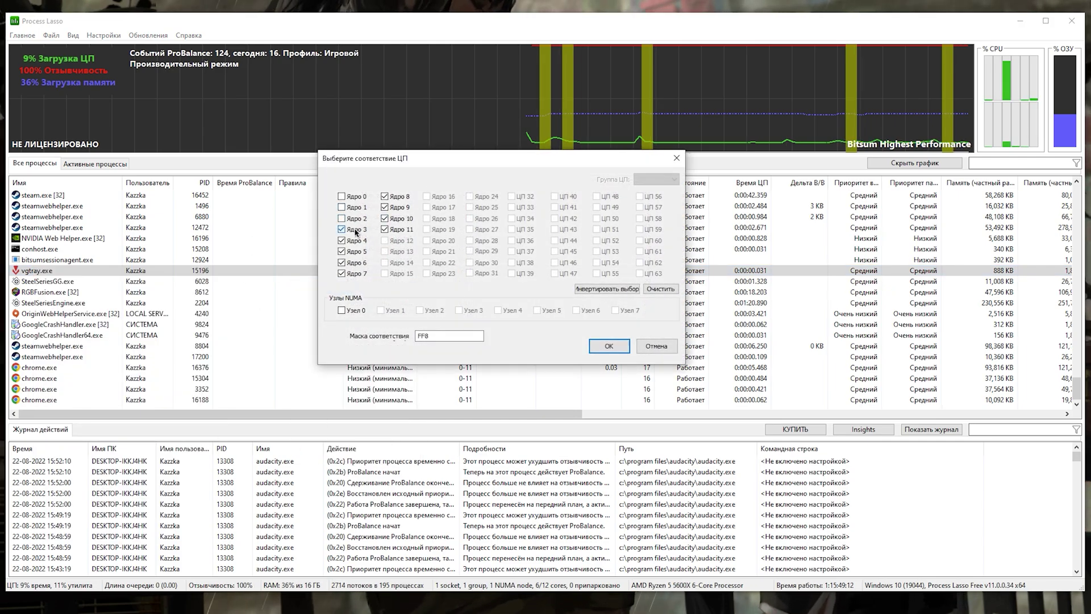
left_click(354, 263)
left_click(355, 273)
left_click(626, 348)
Set both the current I/O priority and the current memory priority of vgtray.exe to "Очень низкий"
right_click(22, 272)
mouse_move(114, 315)
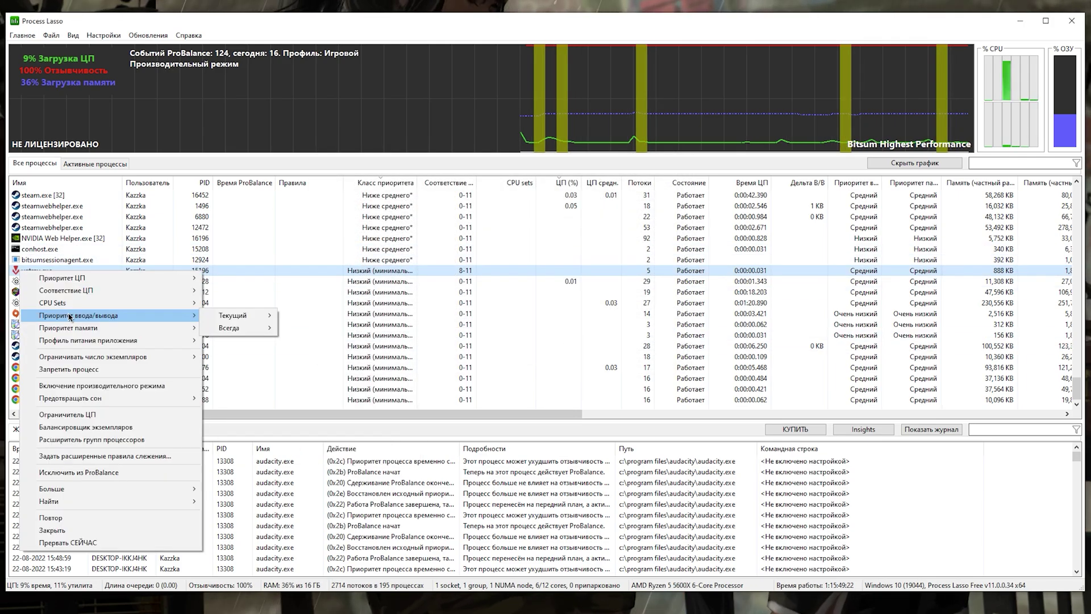
mouse_move(249, 318)
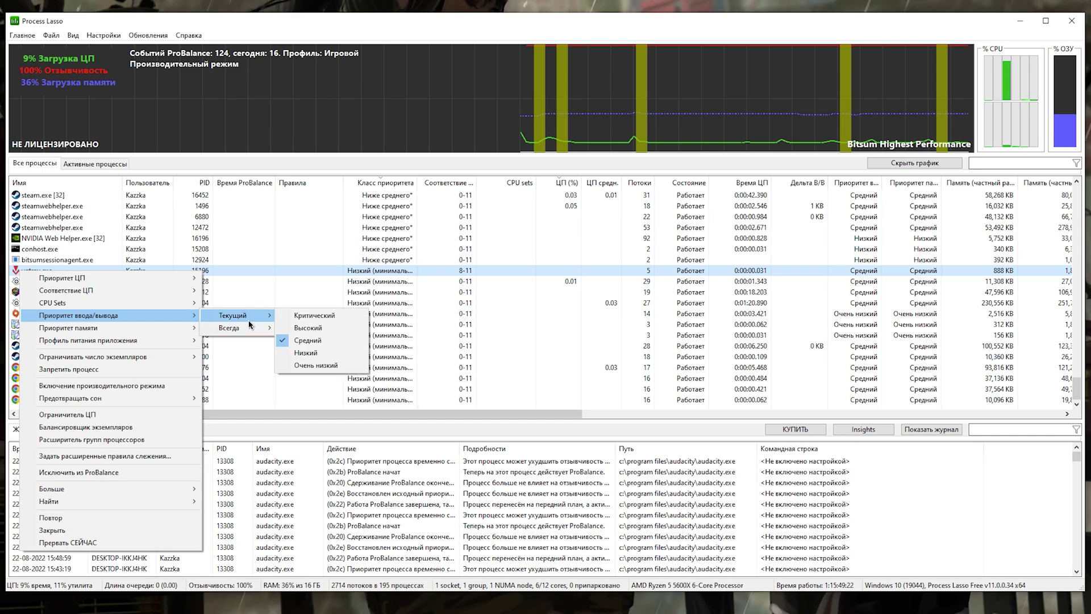
left_click(315, 364)
right_click(47, 275)
mouse_move(114, 329)
mouse_move(252, 329)
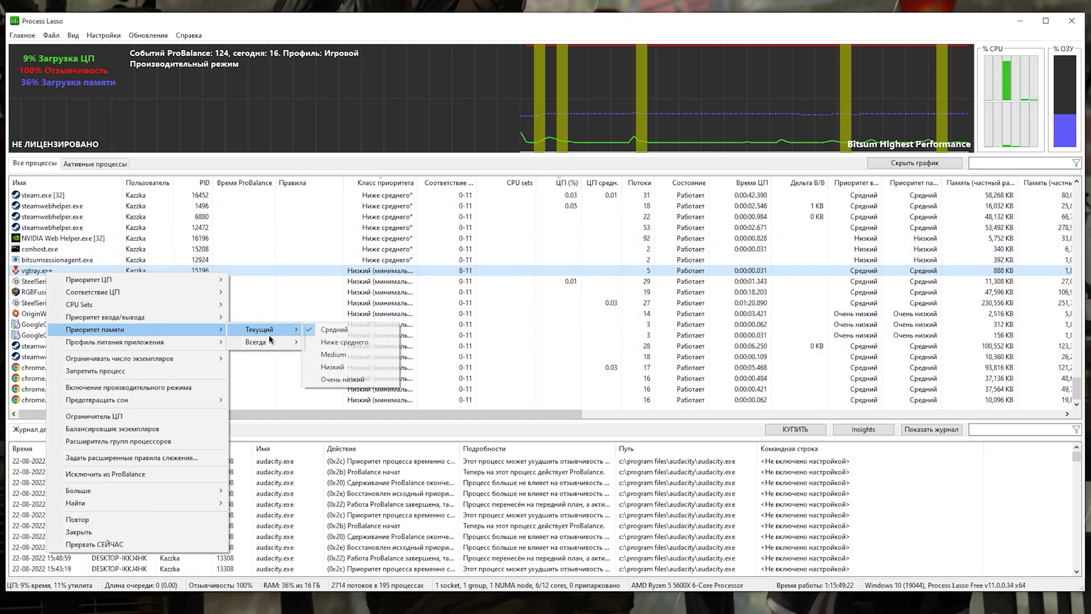
left_click(348, 383)
mouse_move(45, 273)
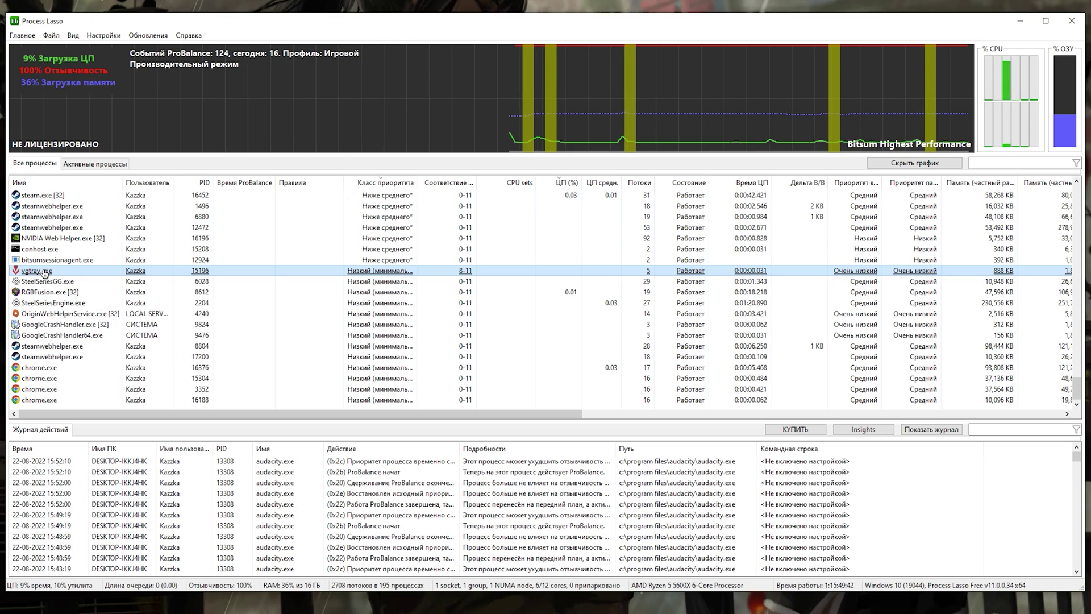
Minimize MSI Afterburner, launch Spider-Man from E:\Games\Marvel's Spider-Man Remastered, and close the folder window
scroll(68, 270, "up", 20)
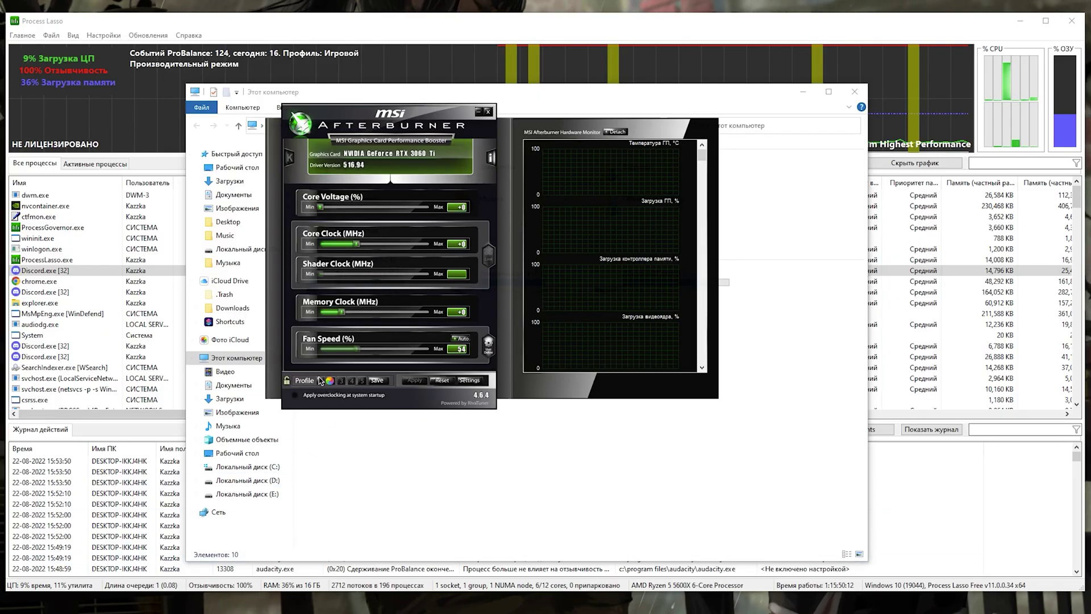
left_click(479, 114)
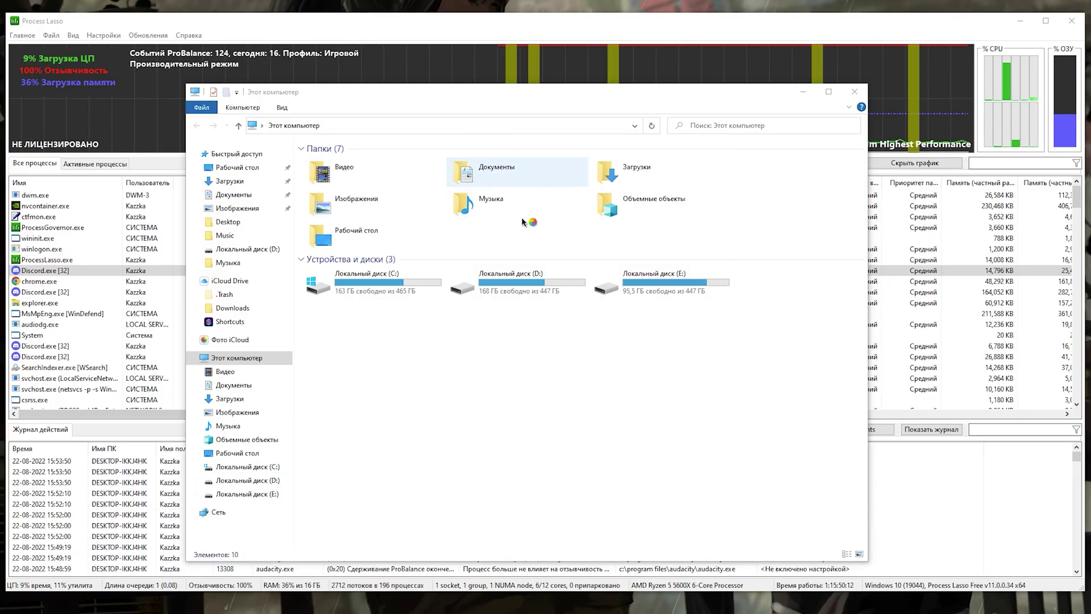
double_click(653, 284)
double_click(353, 161)
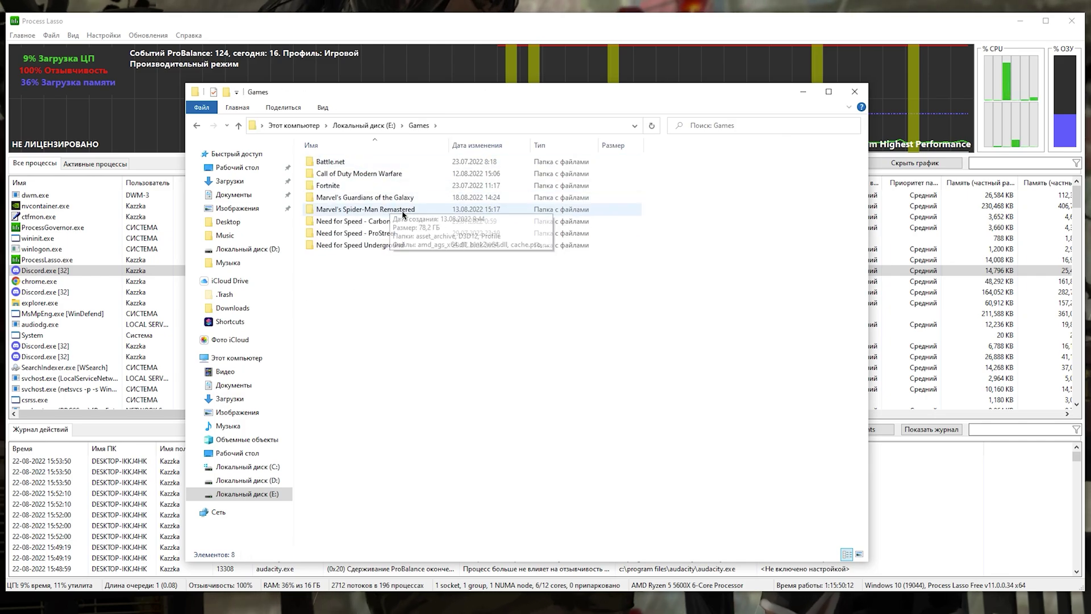
double_click(364, 209)
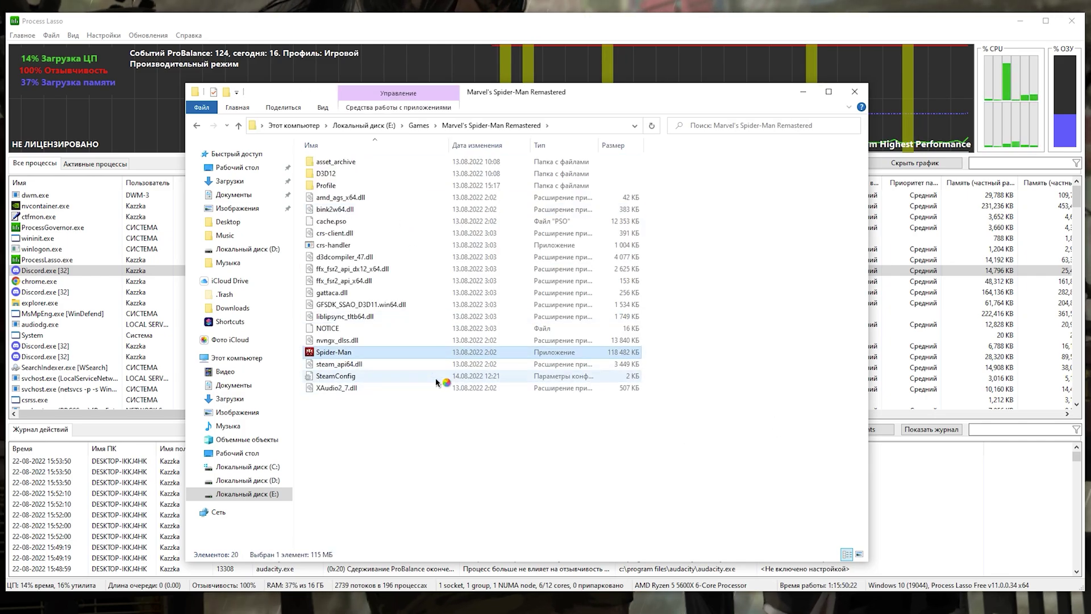
left_click(855, 91)
Load "Профиль 1" in the game and continue its saved playthrough
left_click(543, 182)
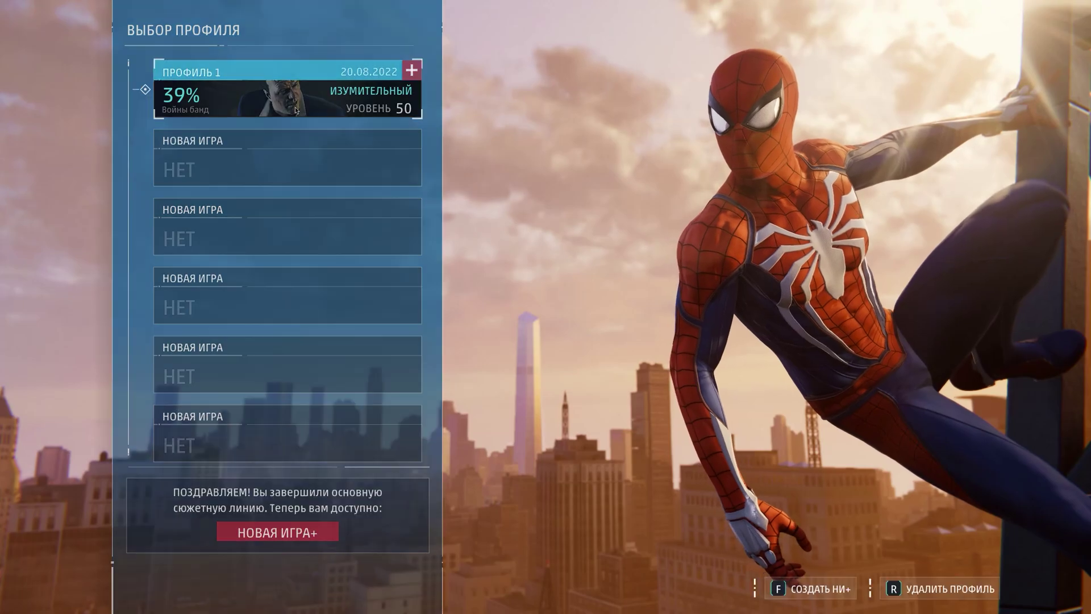
left_click(296, 110)
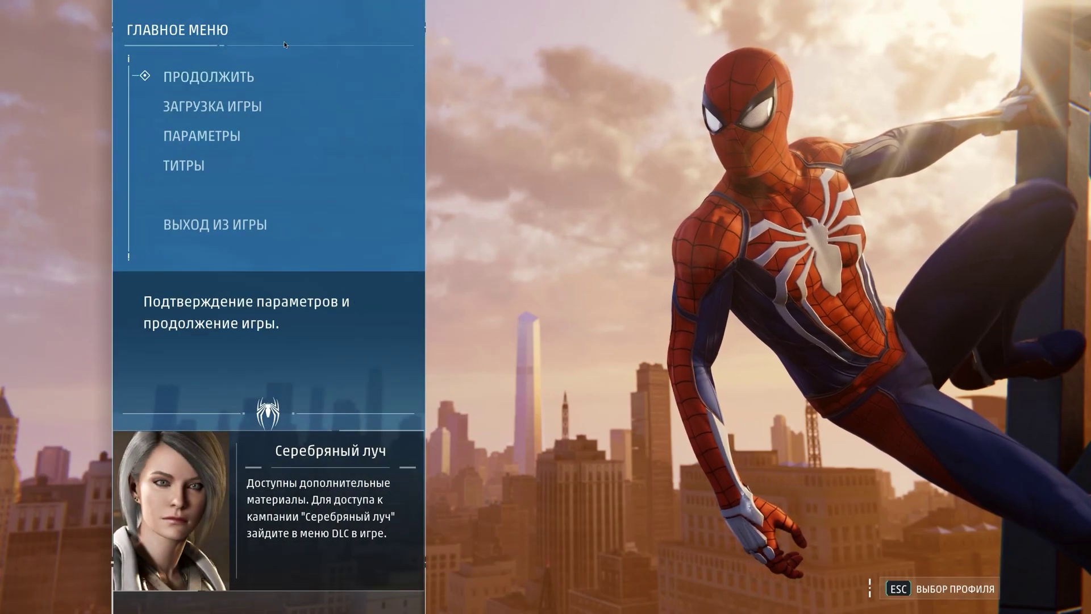
left_click(231, 82)
Leave the full-screen game view and open the purple background utility among the hidden system tray apps
key("super")
left_click(989, 604)
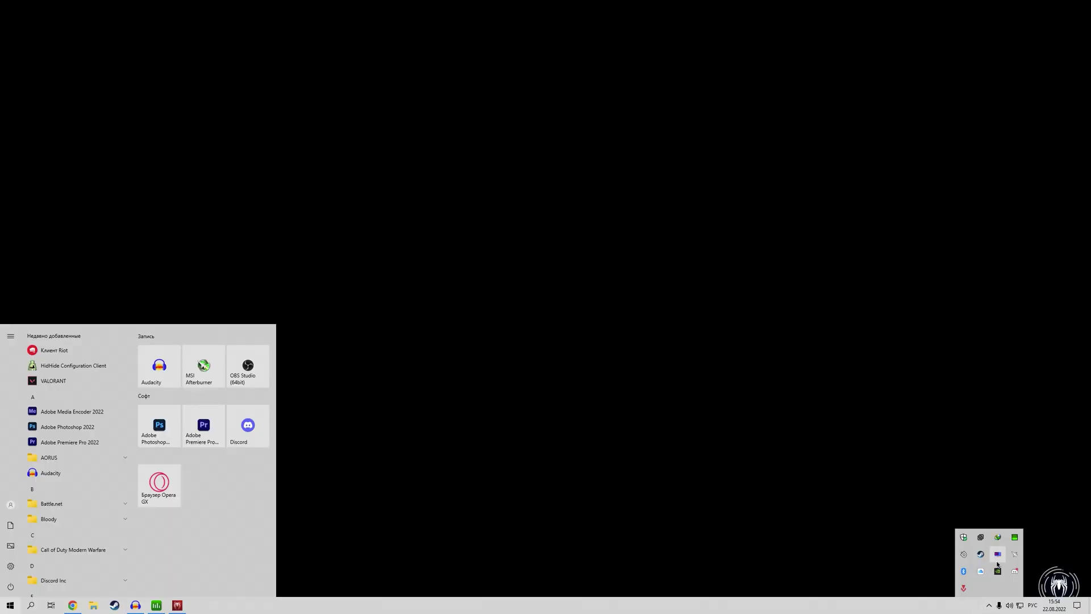
left_click(999, 562)
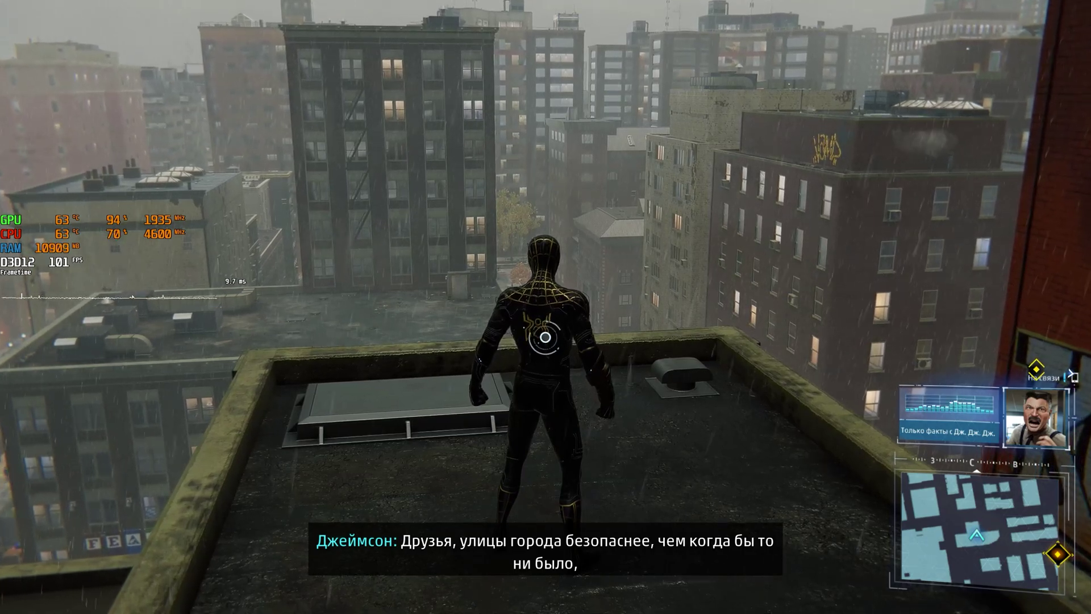
Pause the game and switch to Process Lasso
key("Escape")
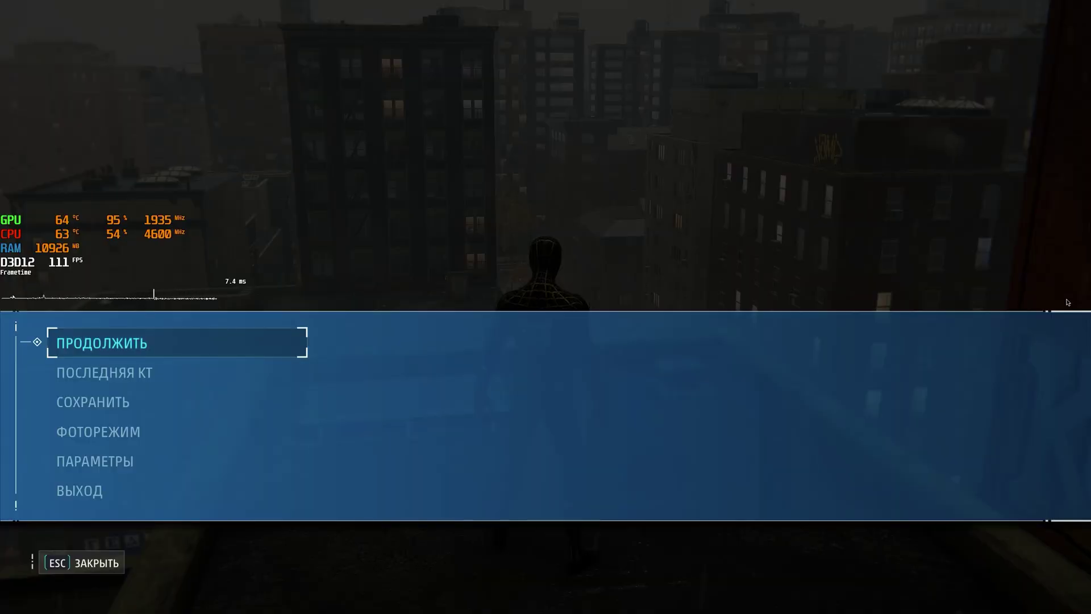
key("super")
left_click(156, 605)
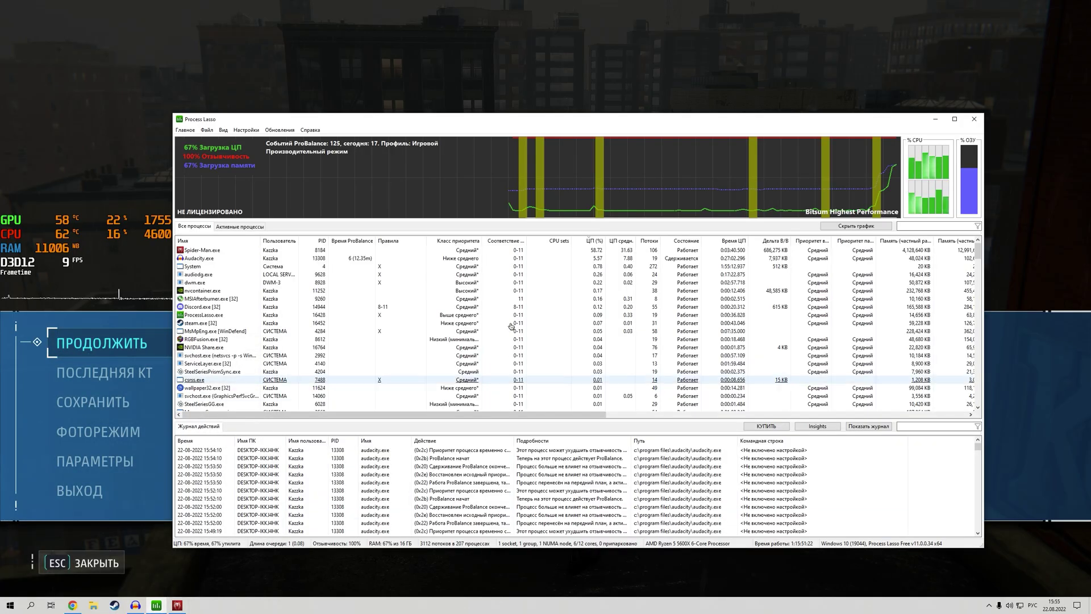
Set the current CPU priority of Spider-Man.exe to "Выше среднего" and disable SMT in its current CPU affinity
mouse_move(202, 252)
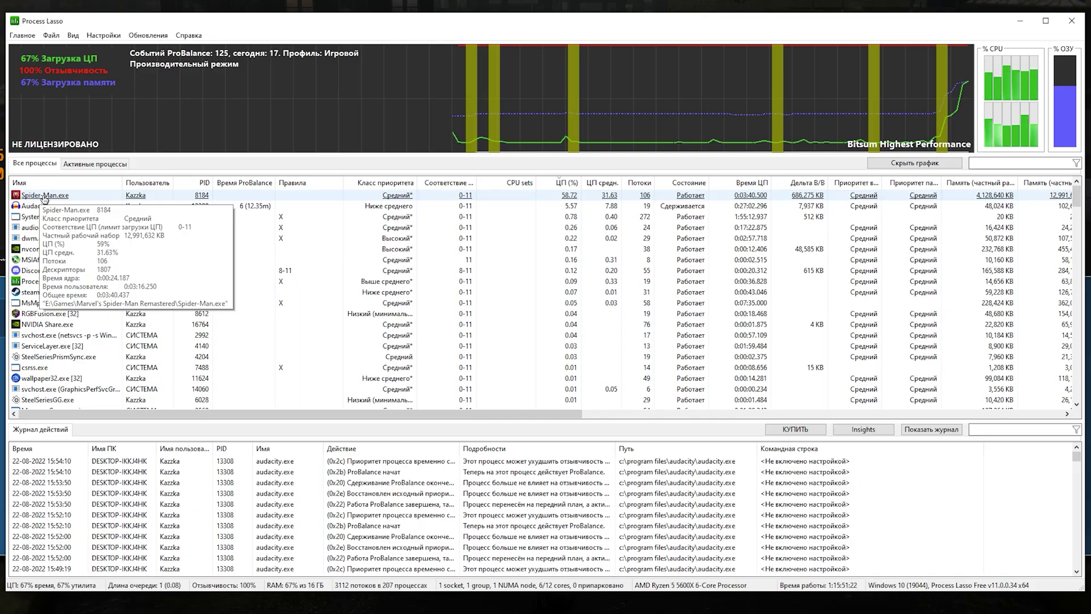
right_click(46, 198)
mouse_move(113, 206)
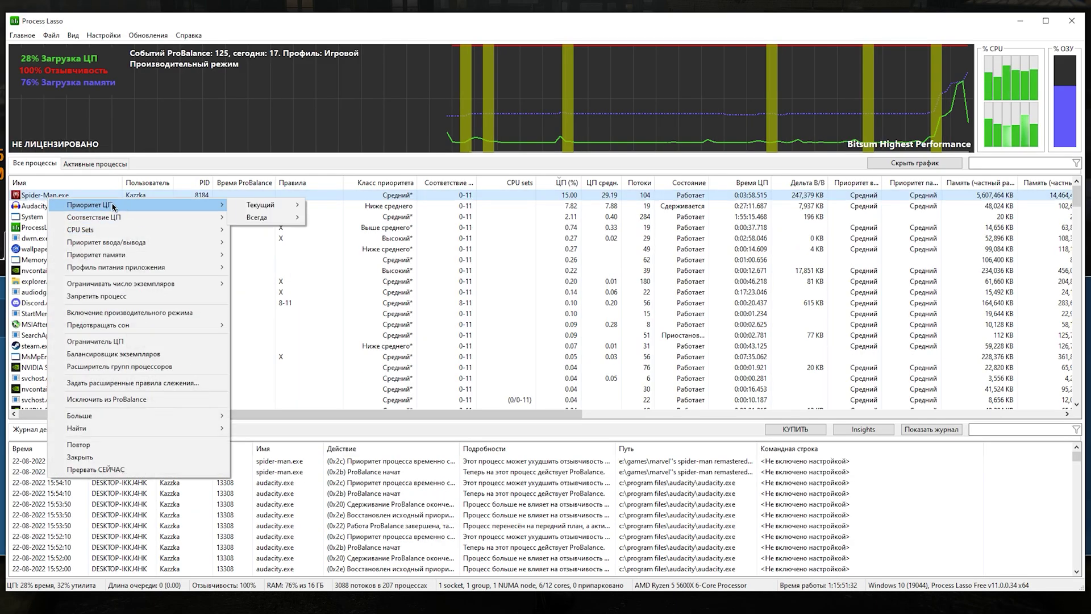
mouse_move(267, 205)
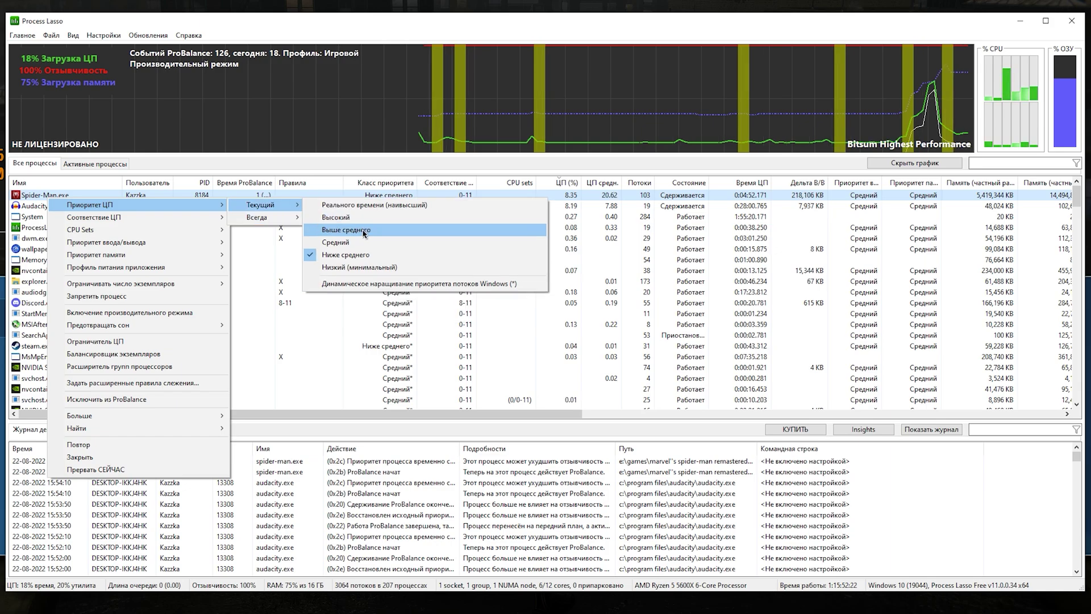
left_click(50, 197)
right_click(50, 198)
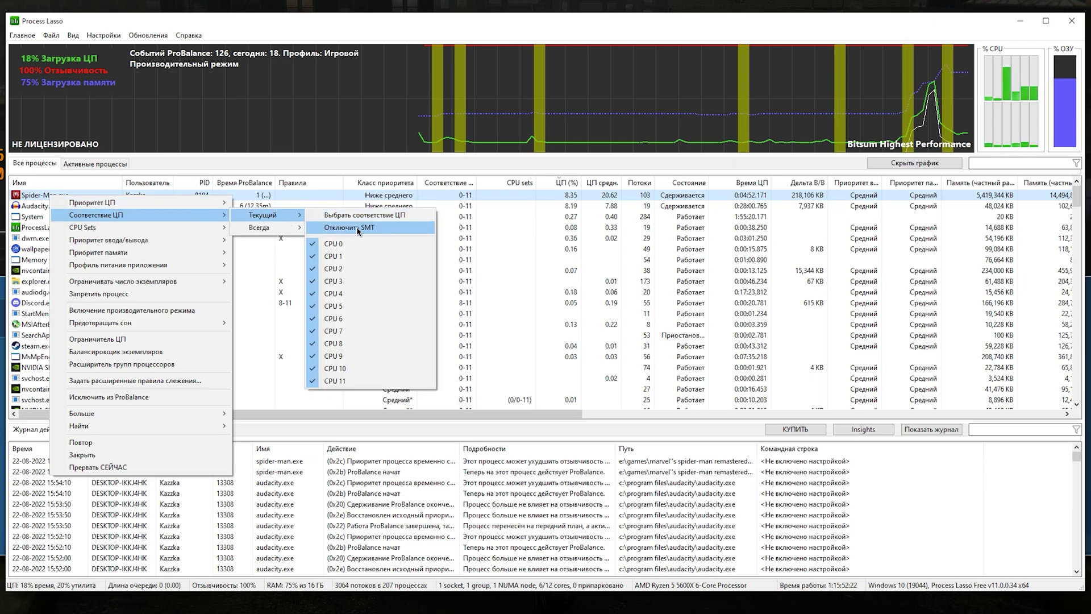
left_click(357, 228)
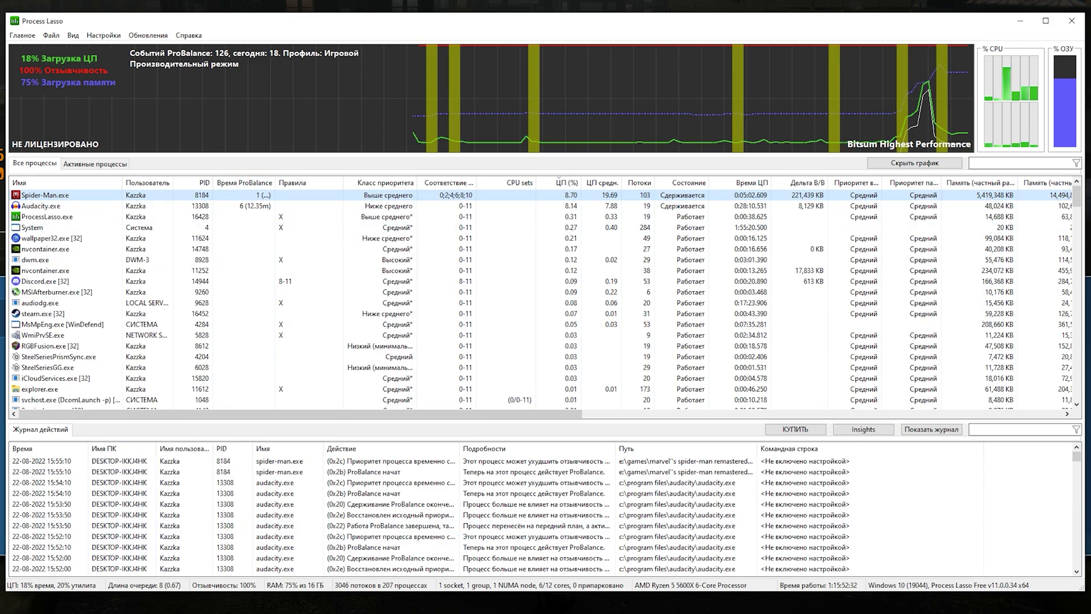
Switch to MSI Afterburner, examine the per-core CPU load graphs in its hardware monitor, and return to the paused game
left_click(1079, 600)
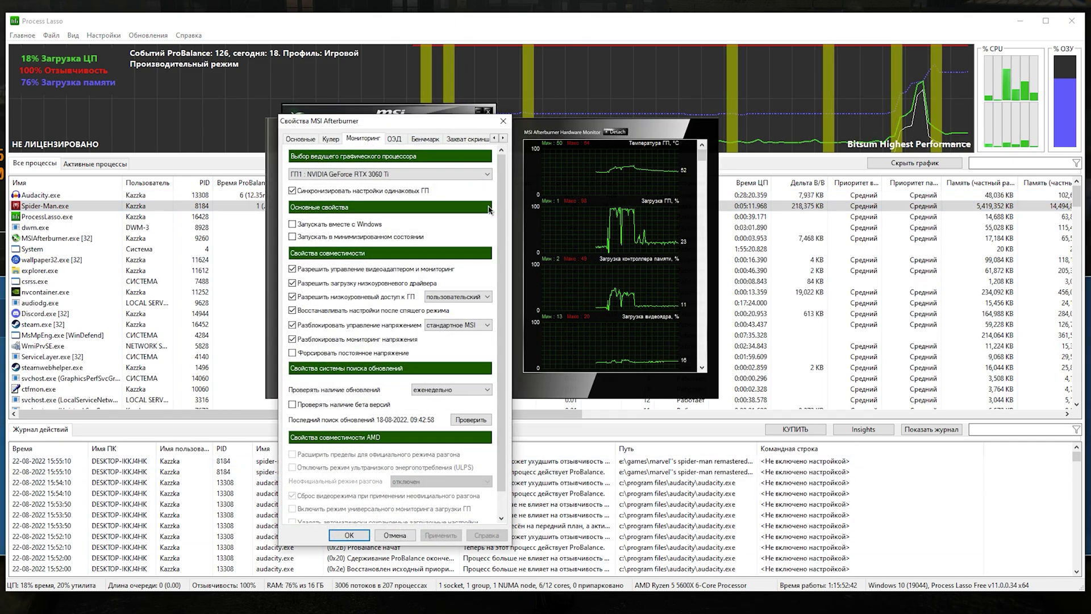
left_click(369, 121)
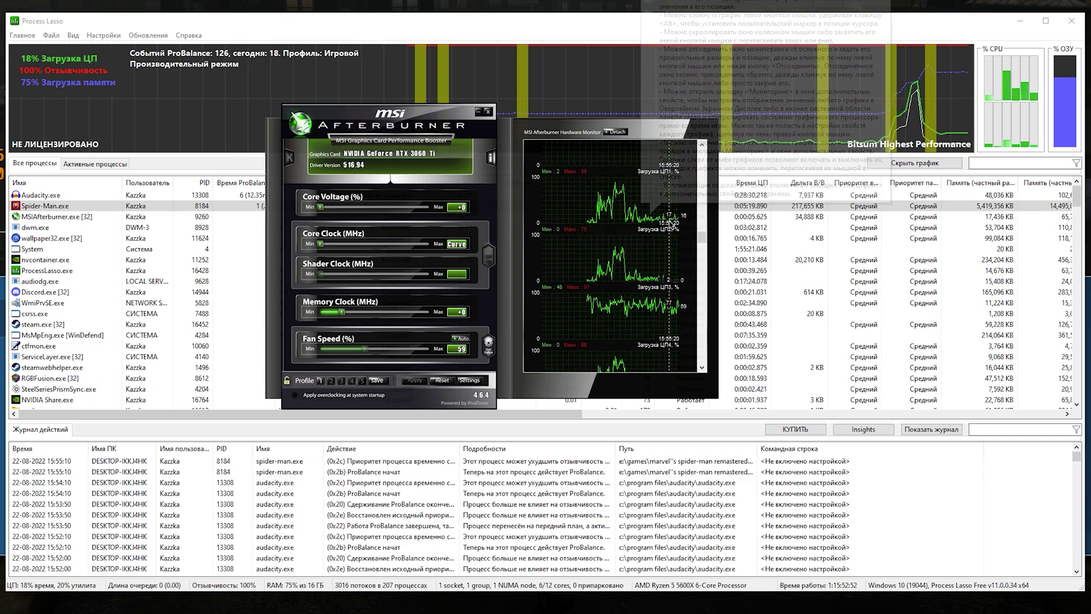
scroll(664, 256, "down", 3)
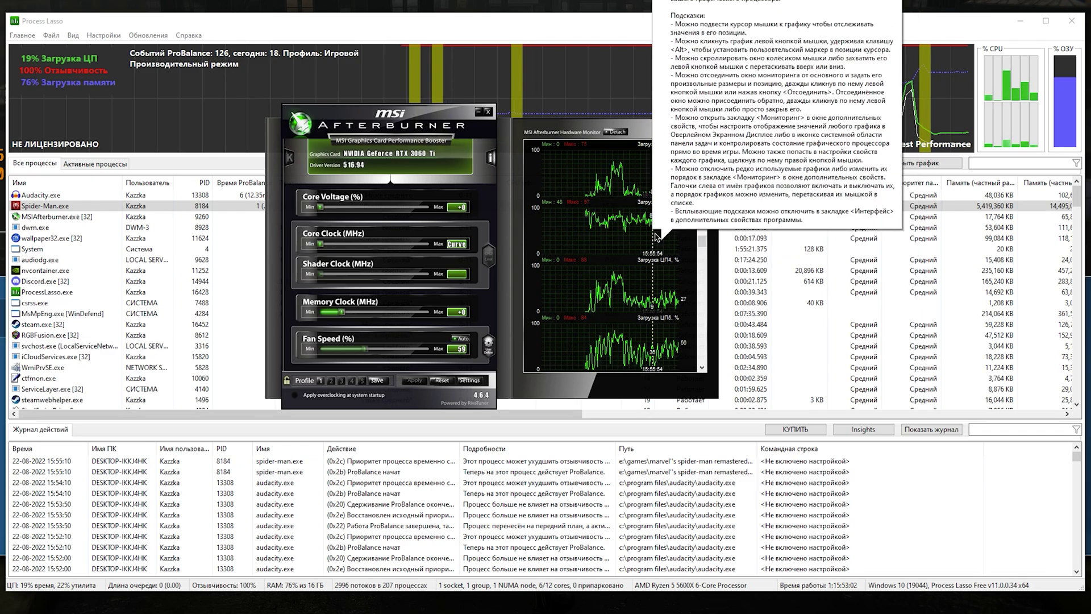
scroll(537, 174, "down", 2)
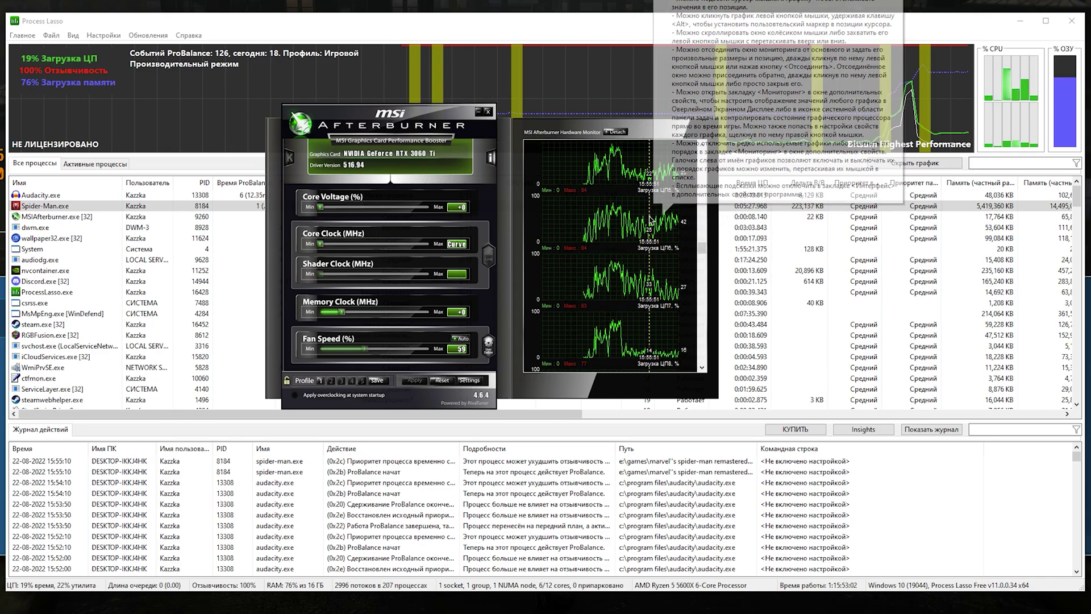
left_click(479, 113)
key("alt+Tab")
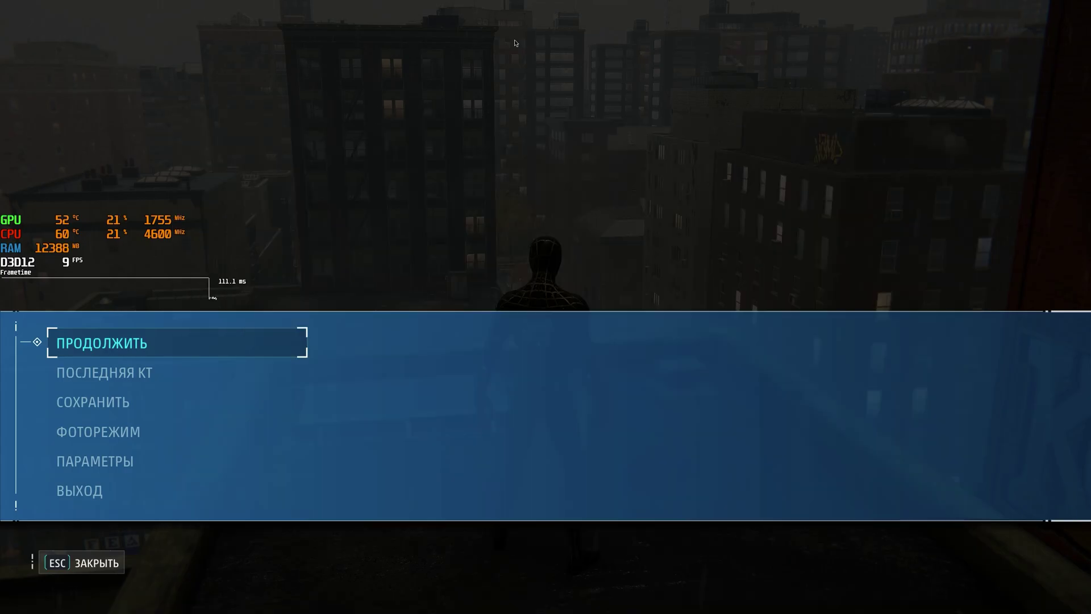
Resume the game, move the character across the rooftops to check performance on the overlay, and pause it again
key("Escape")
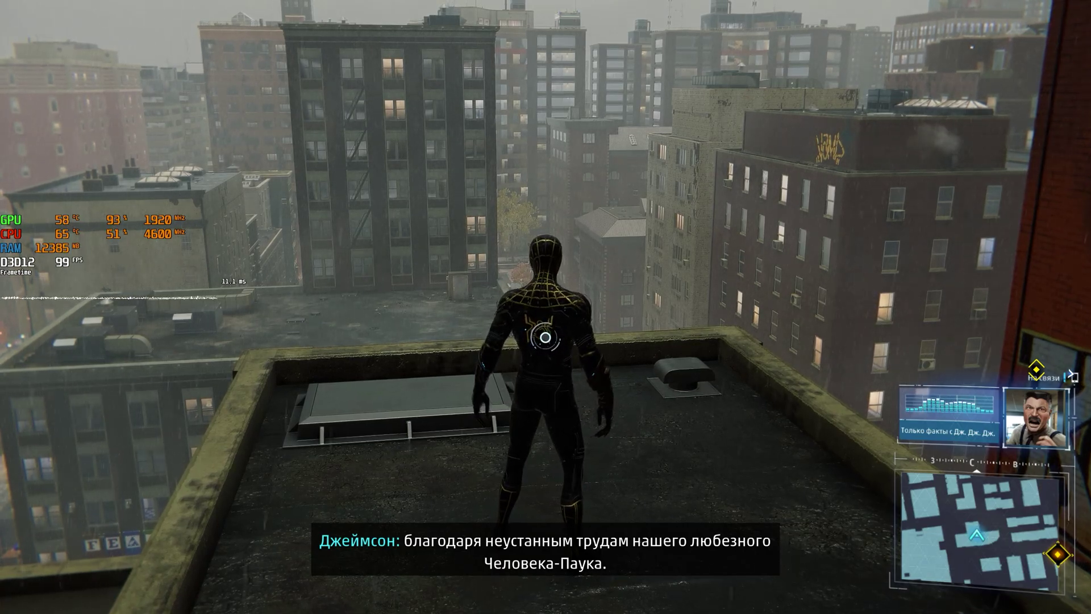
key("w")
key("space")
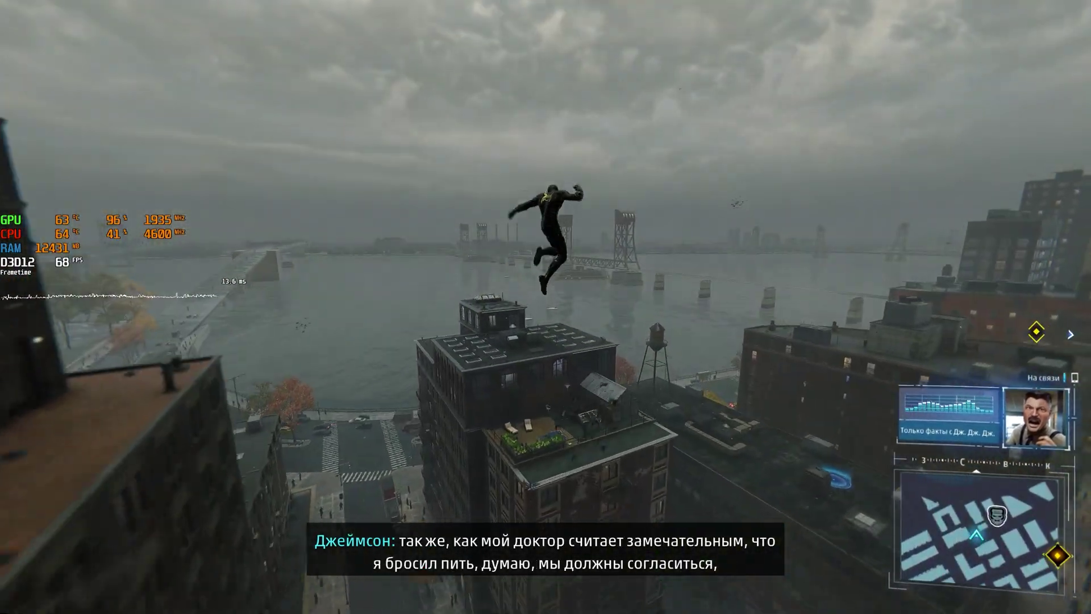
key("Escape")
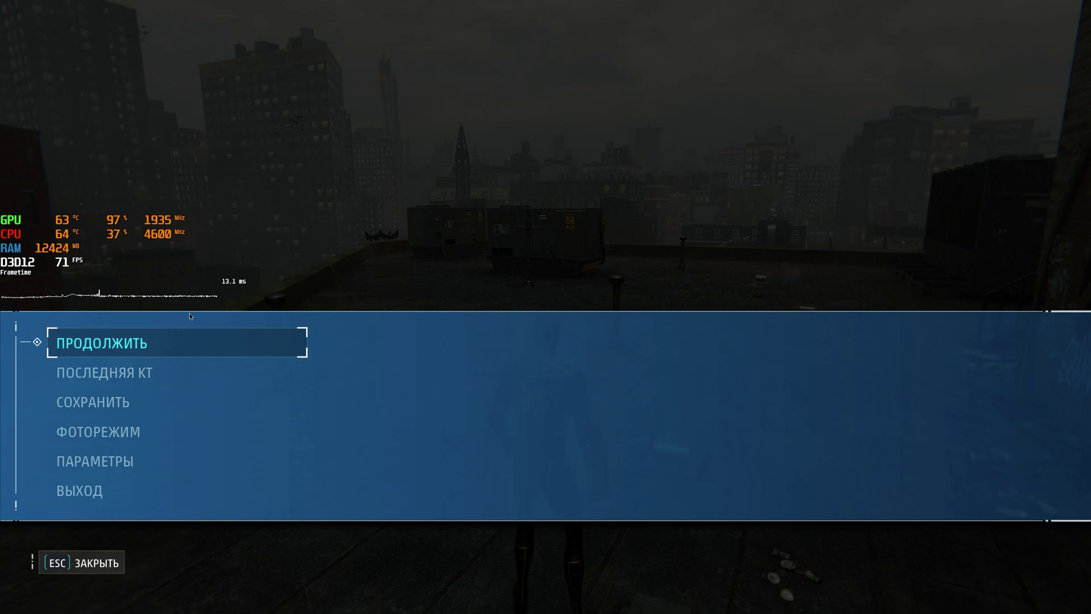
Switch to Process Lasso and set the application power profile of Spider-Man.exe to Bitsum Highest Performance
key("super")
left_click(74, 579)
left_click(55, 196)
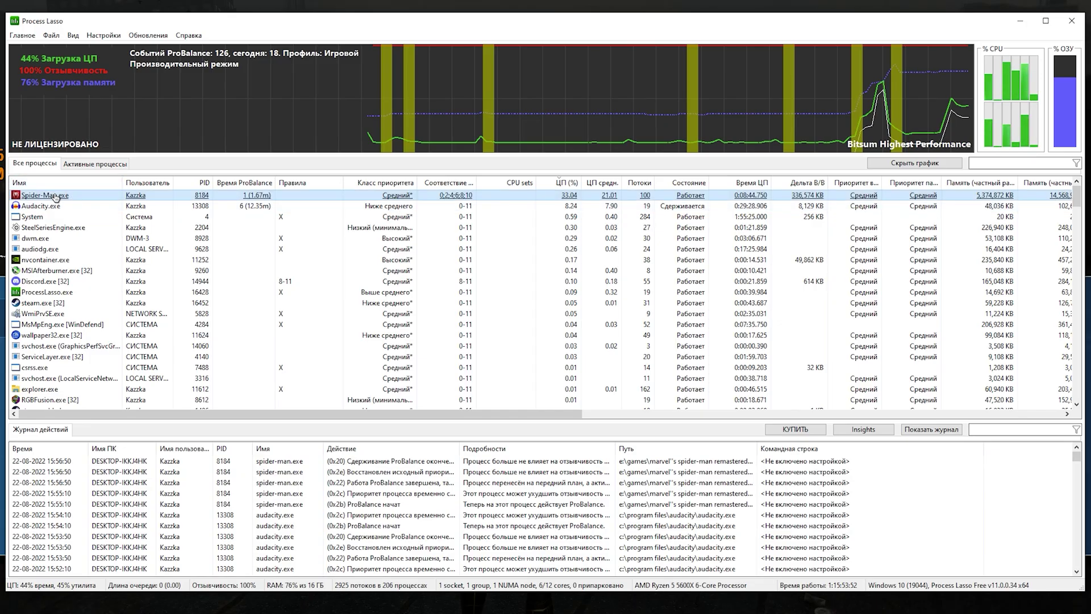
right_click(55, 196)
mouse_move(187, 239)
mouse_move(309, 245)
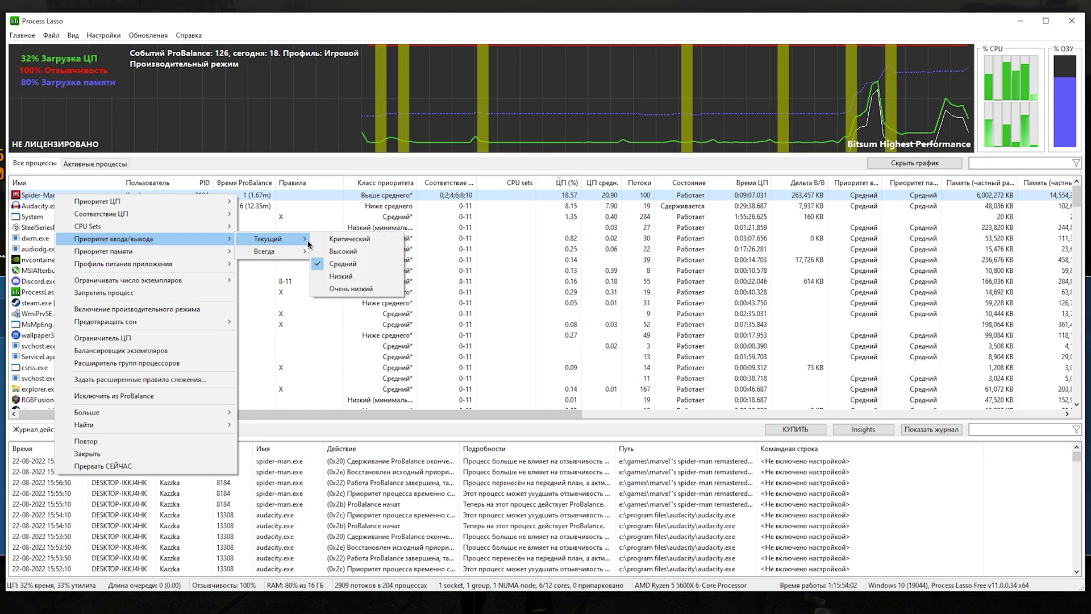
mouse_move(123, 253)
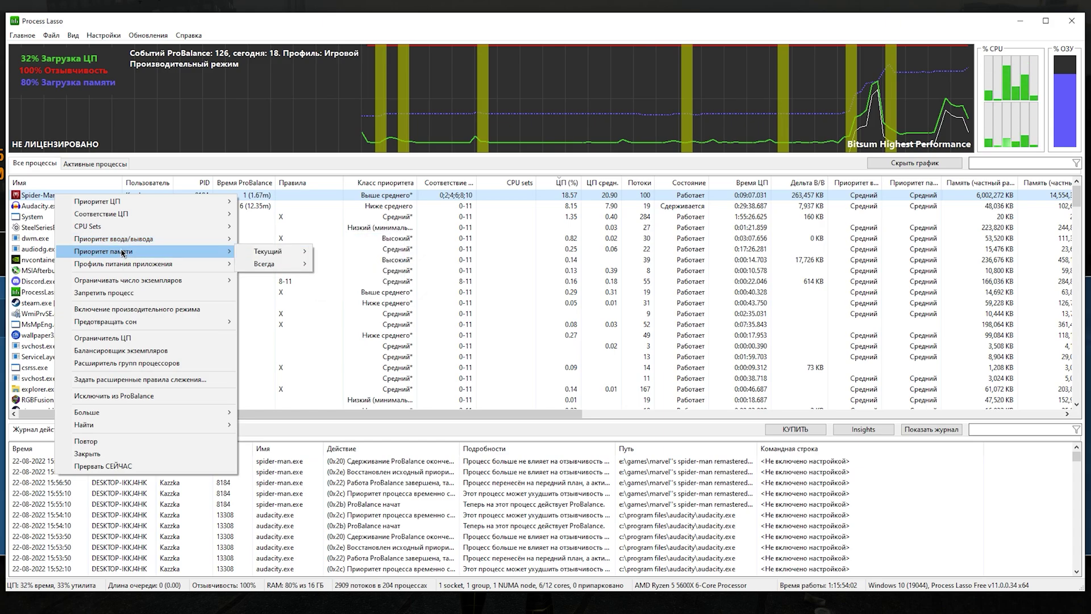
mouse_move(267, 251)
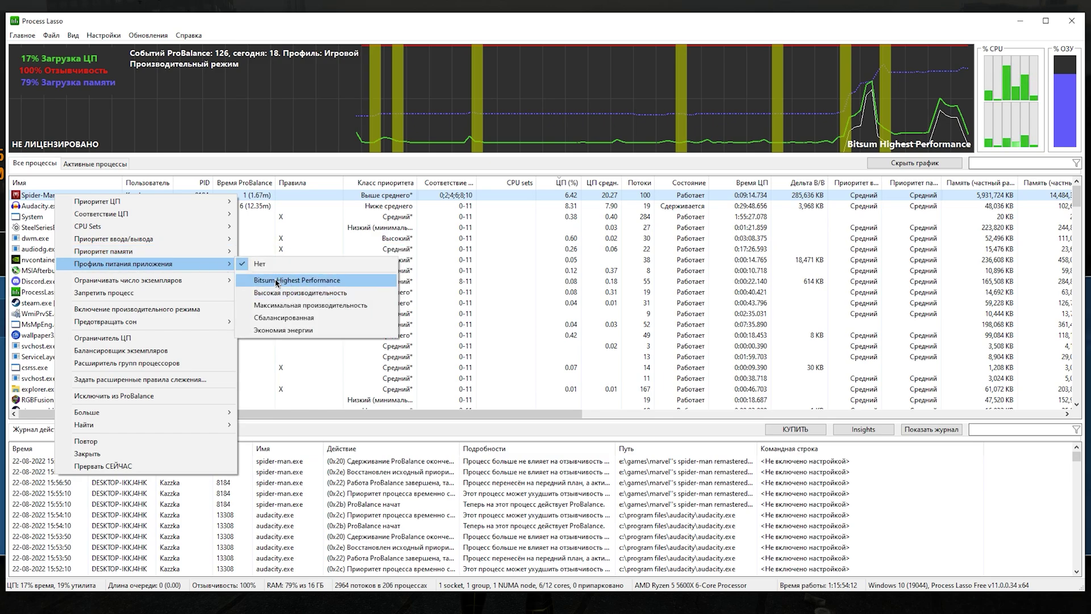
left_click(283, 280)
left_click(598, 325)
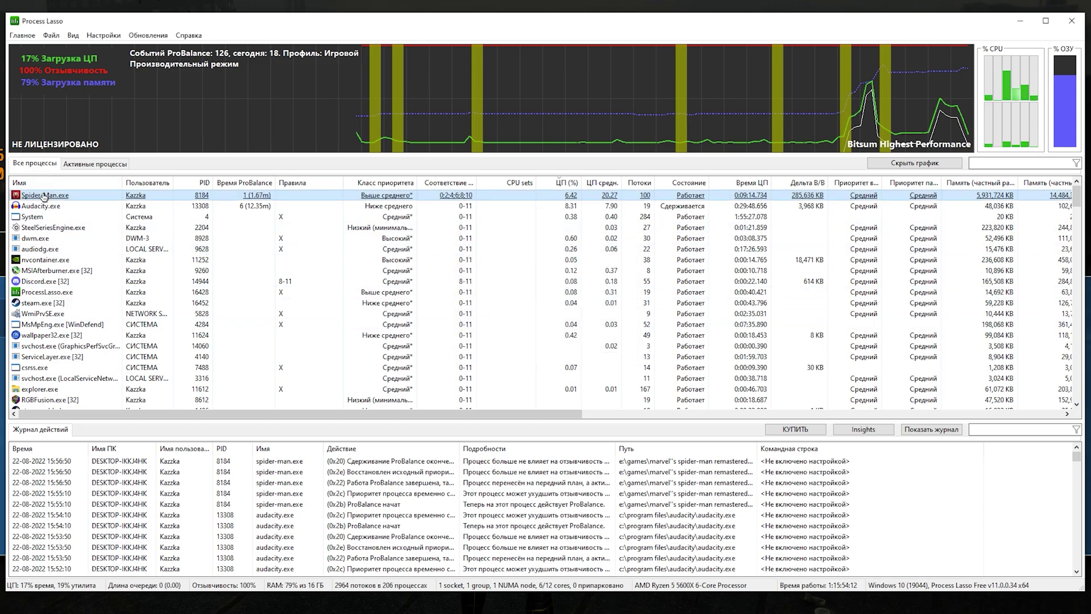
Enable "Включение производительного режима" for Spider-Man.exe and view its sleep prevention options
right_click(37, 197)
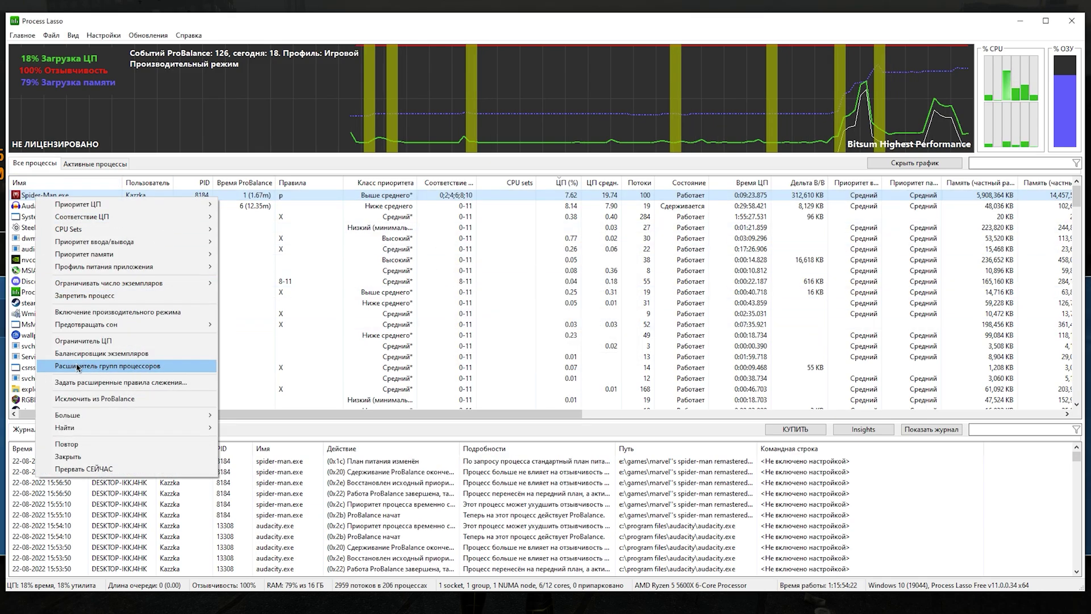
left_click(75, 315)
left_click(662, 325)
right_click(38, 206)
mouse_move(118, 335)
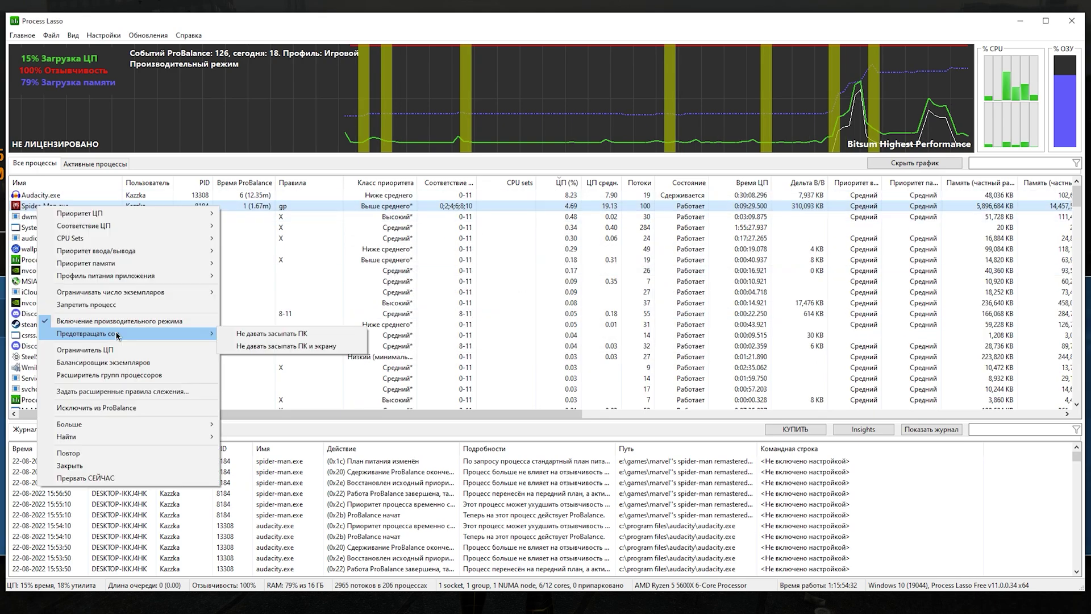
Switch back to the game, resume it and swing through the city to check the frame rate and CPU load
key("alt+Tab")
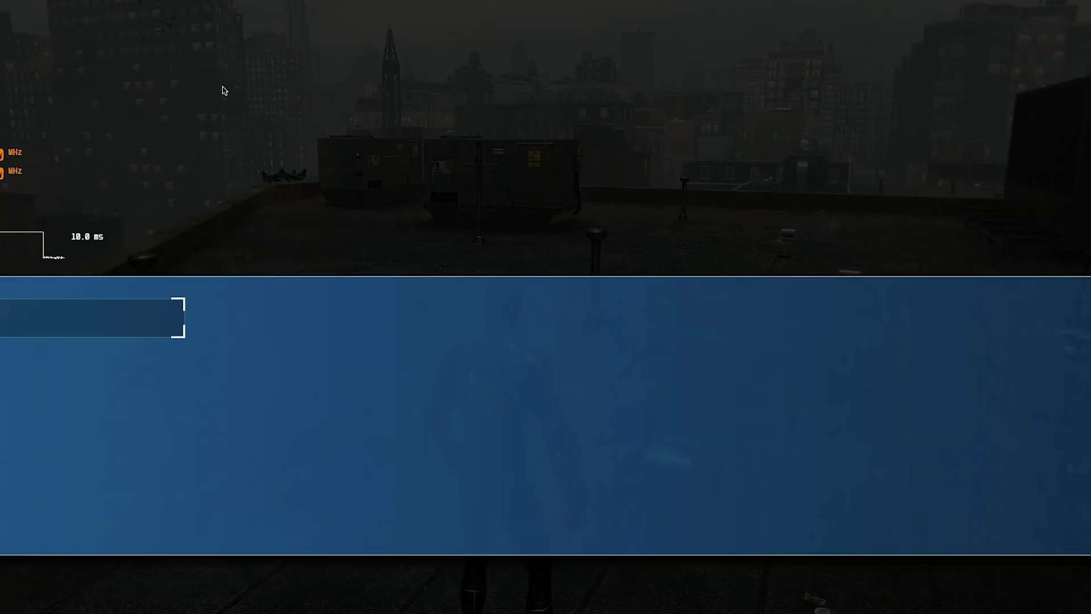
key("space")
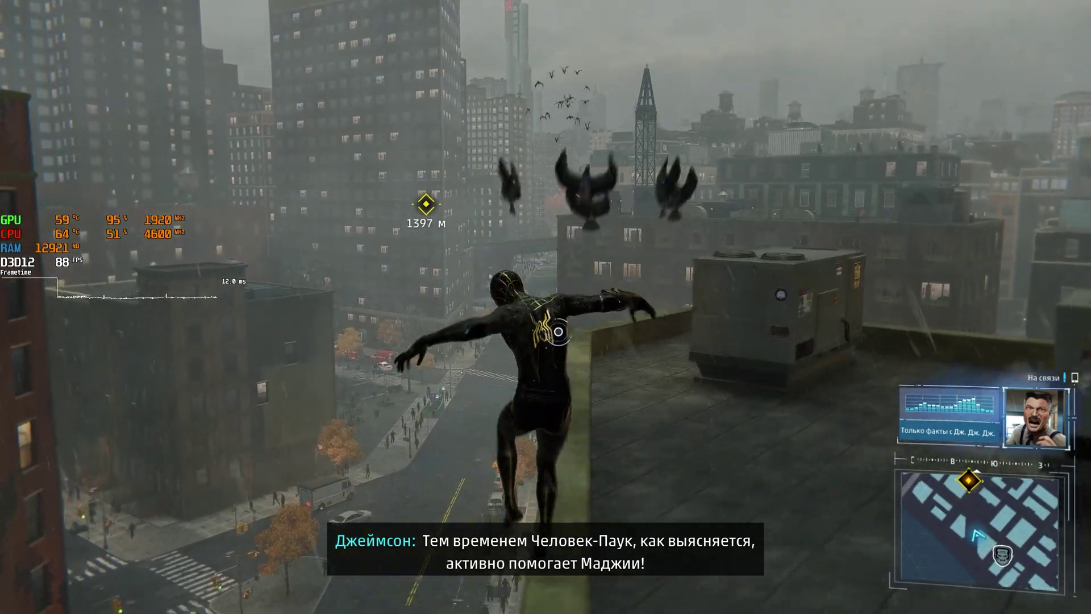
key("space")
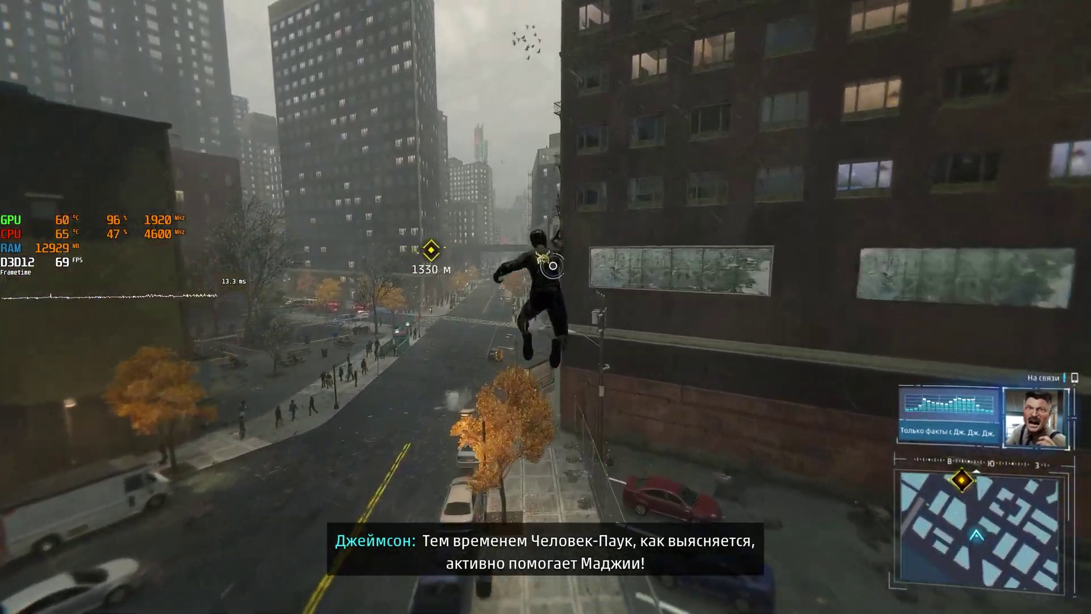
key("space")
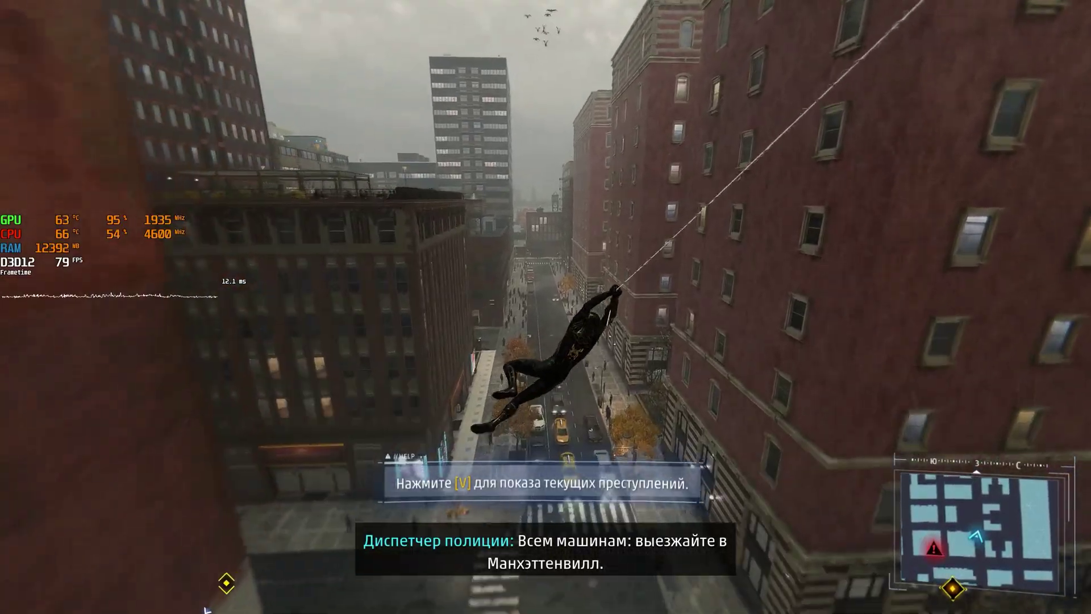
key("space")
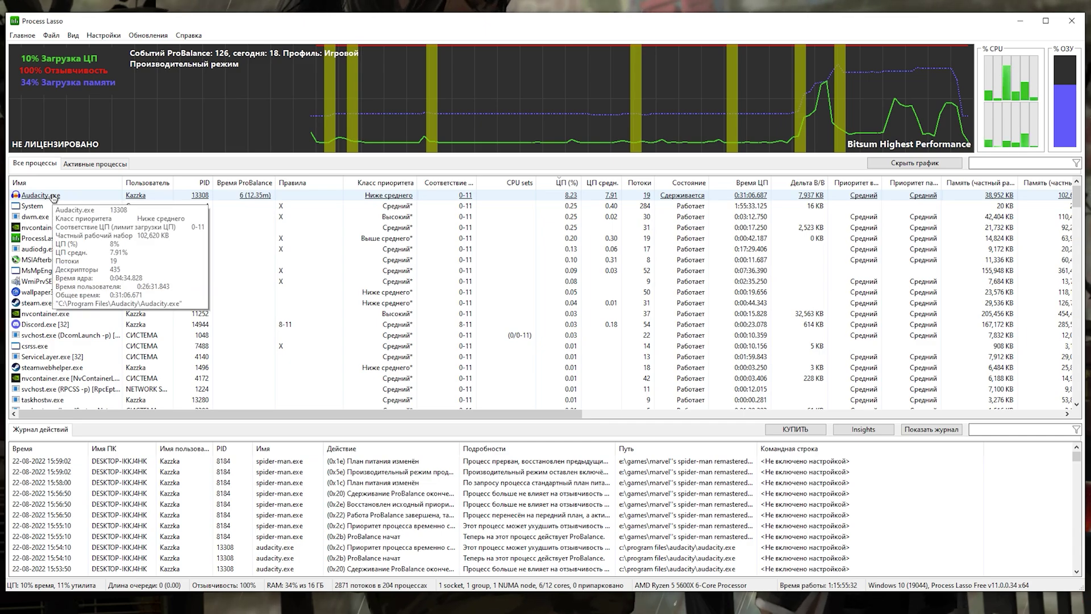
View the CPU Sets, I/O priority and CPU priority options of Audacity.exe in Process Lasso without changing them
right_click(54, 196)
mouse_move(126, 244)
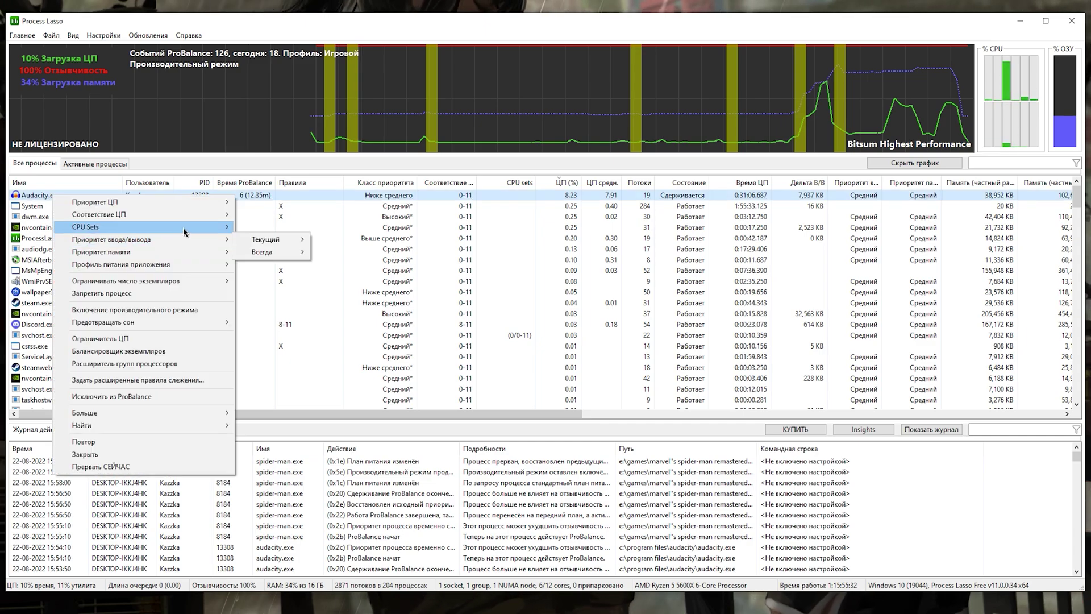
mouse_move(114, 204)
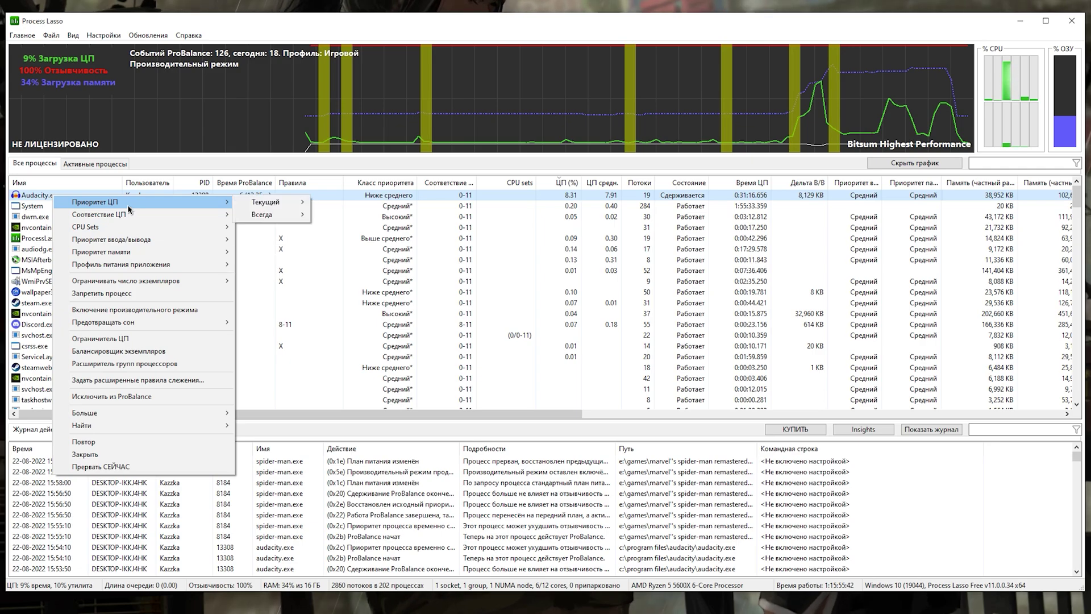
left_click(360, 29)
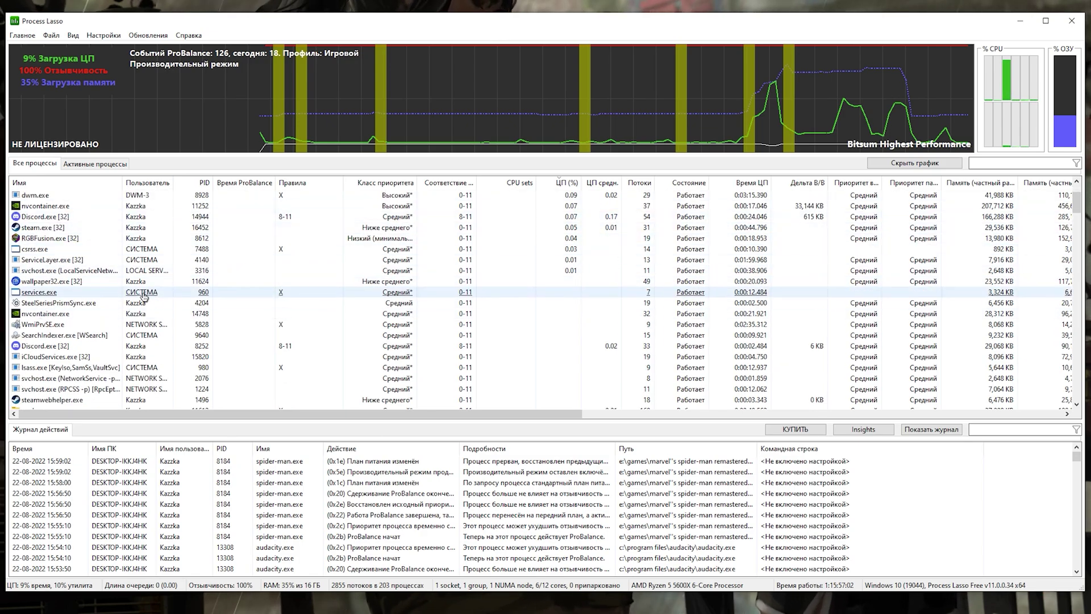
Look through the list of all processes to review their rules, priority classes and CPU affinities
scroll(106, 296, "down", 10)
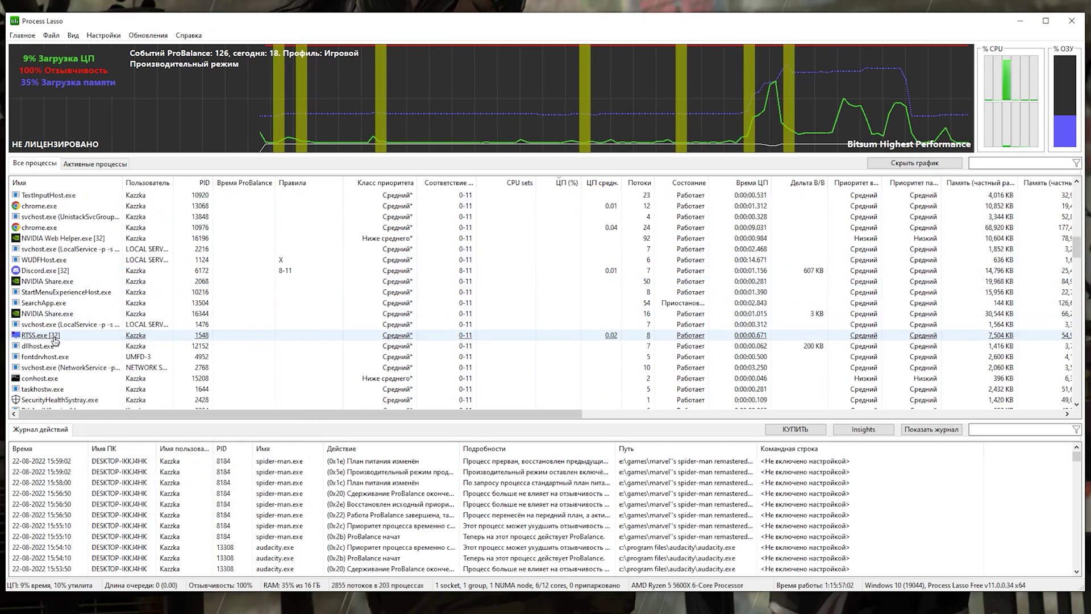
scroll(54, 340, "up", 6)
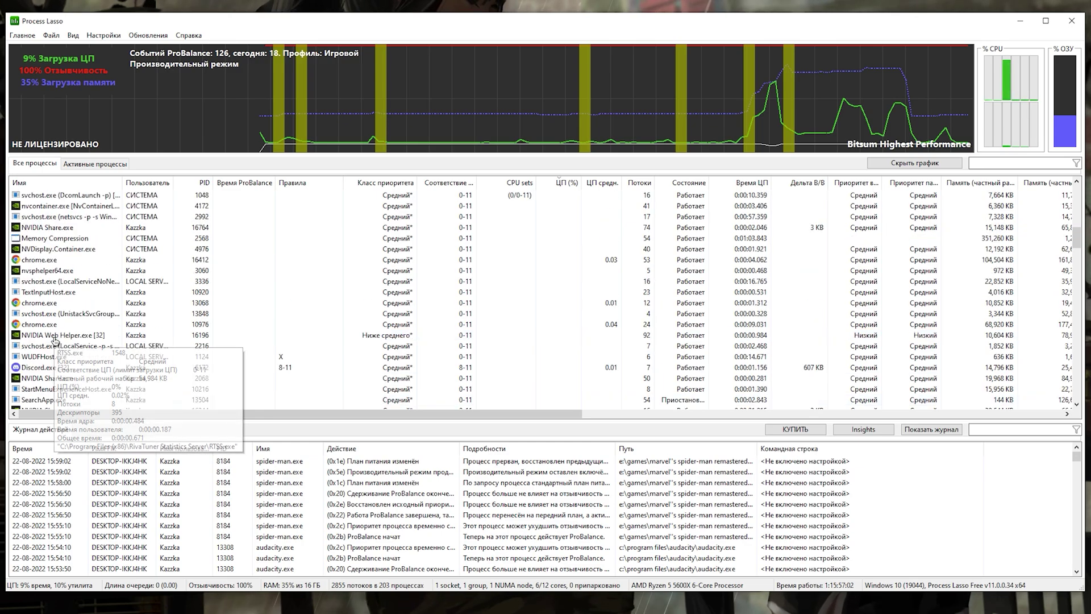
scroll(54, 339, "up", 5)
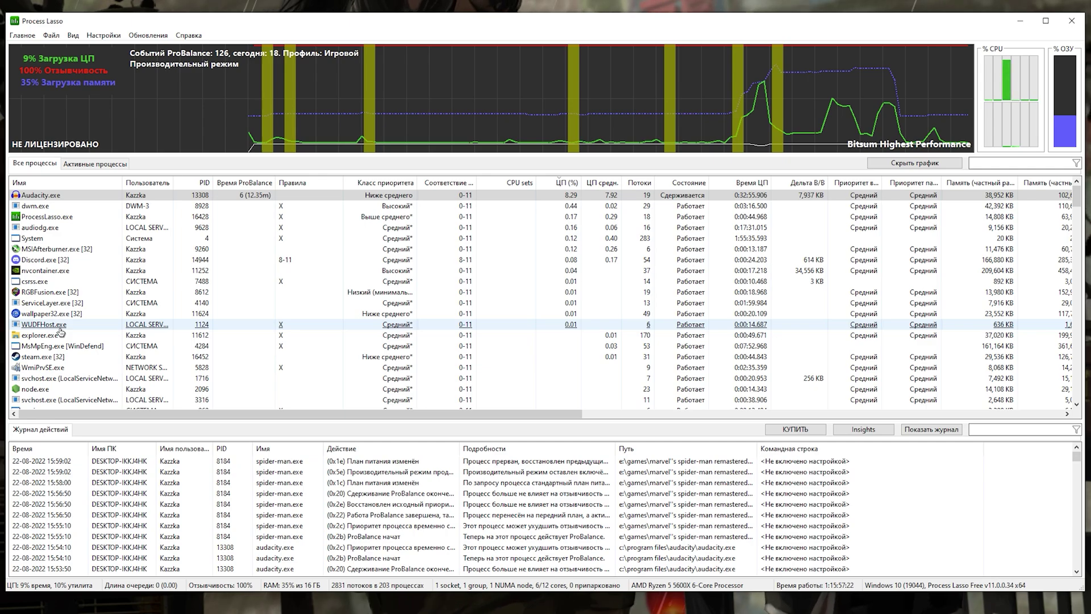
scroll(61, 332, "down", 3)
mouse_move(114, 335)
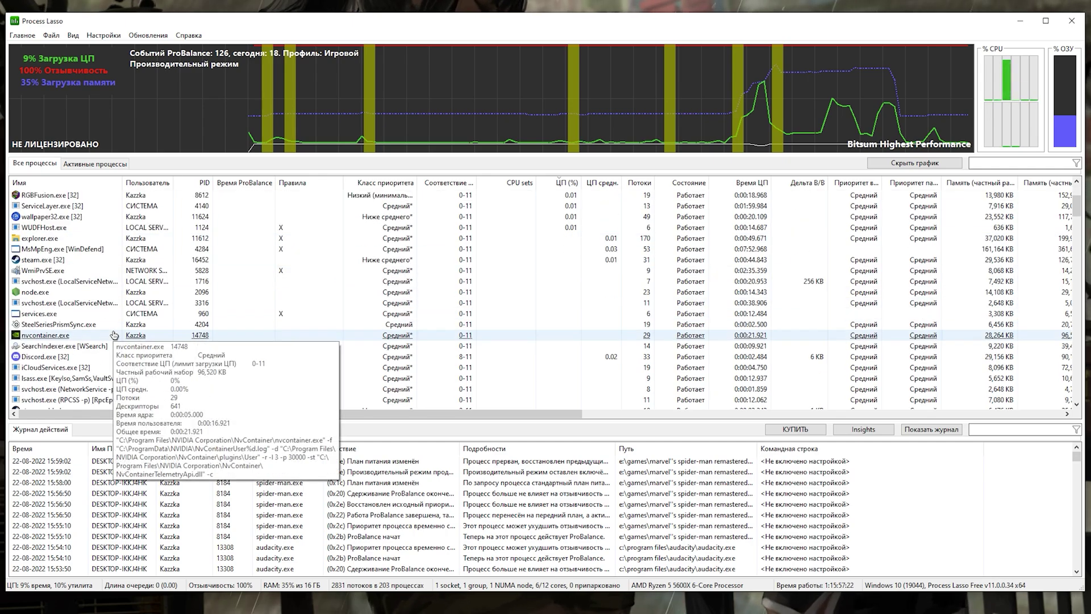
scroll(114, 335, "up", 3)
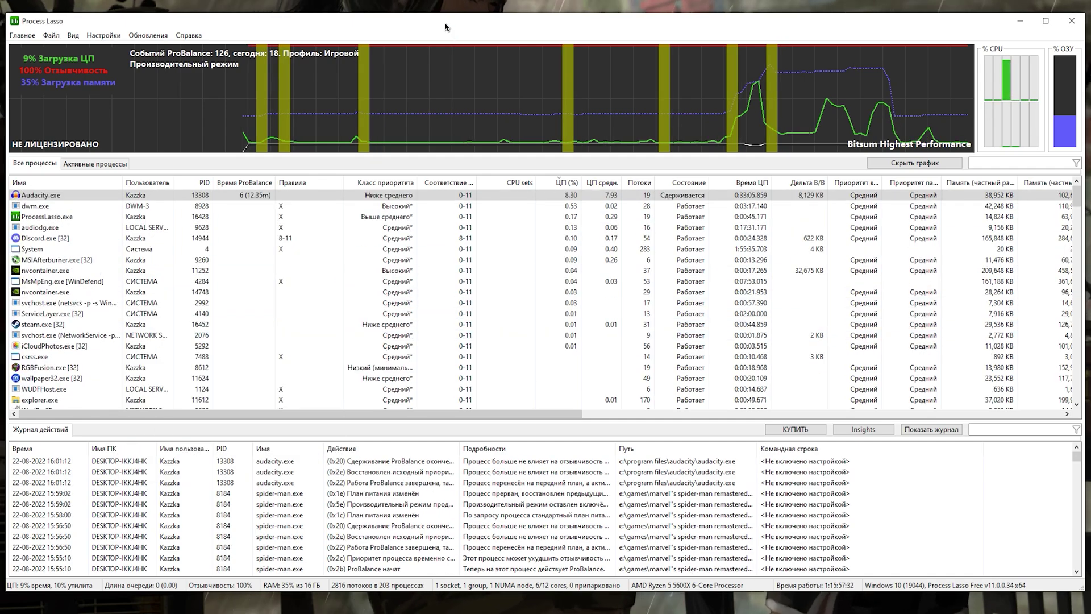